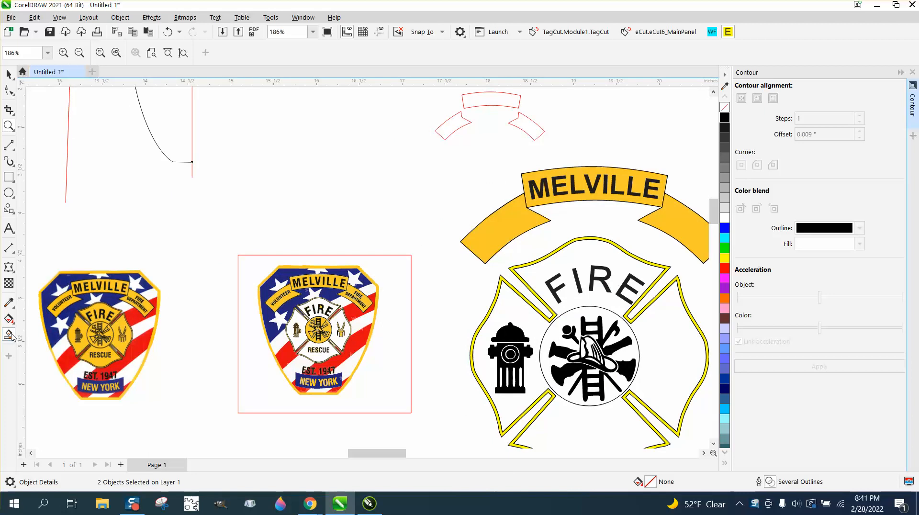
Smart Fill the area between the red rectangle and the badge in yellow, and move the filled shape above the badge.
click(8, 334)
click(243, 284)
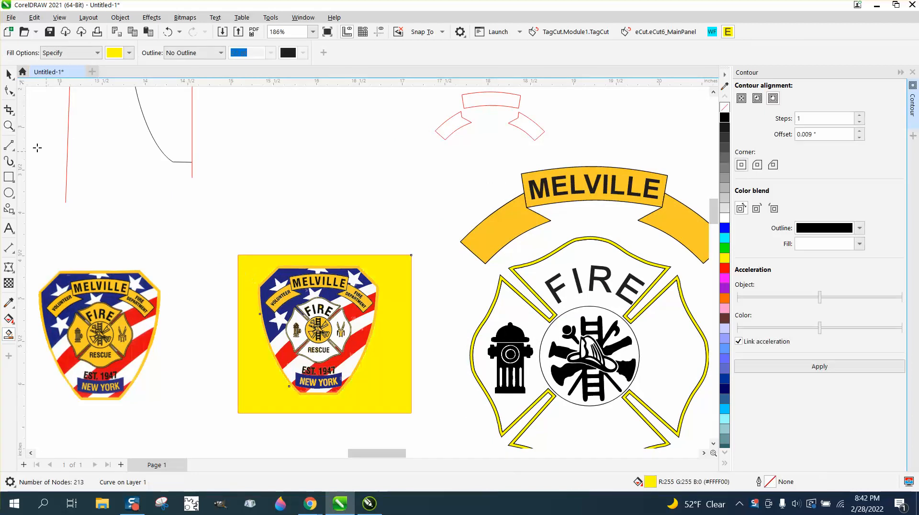
click(8, 74)
drag(410, 277, 406, 134)
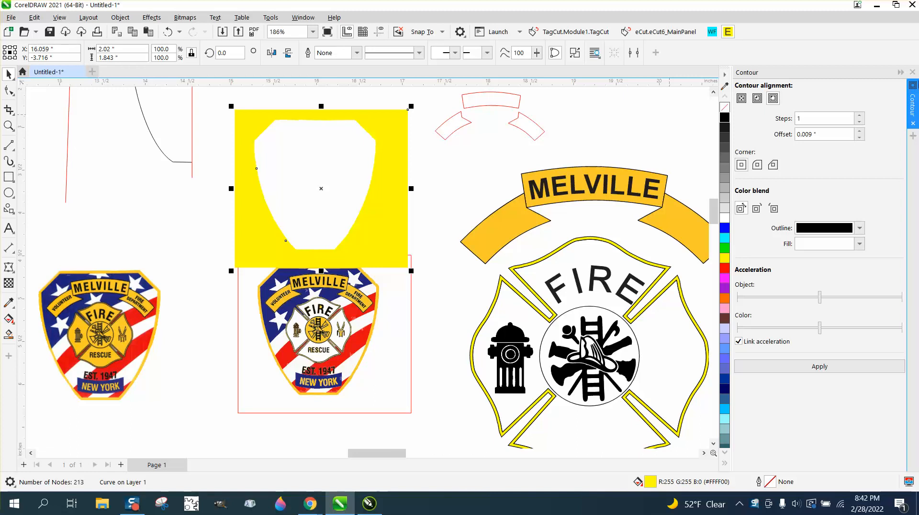
Close the Contour settings, remove the yellow fill from the frame-shaped curve and give it a black outline.
click(913, 71)
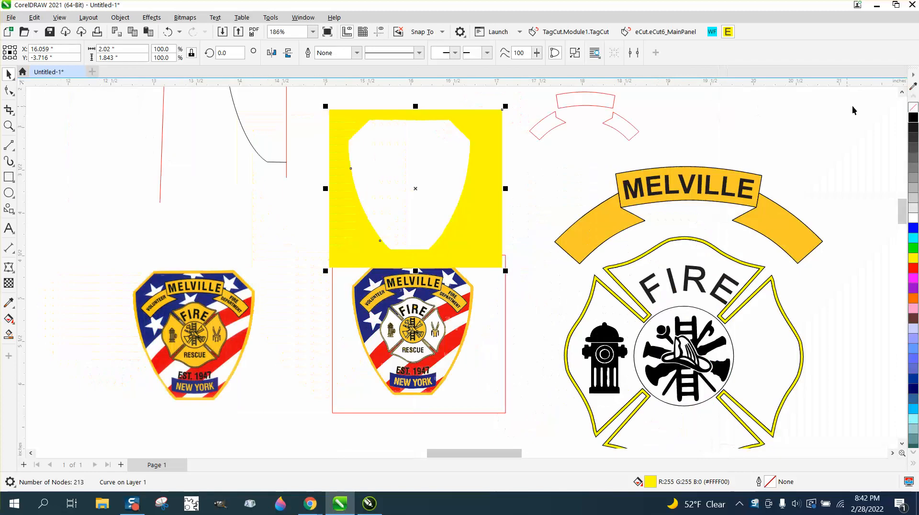
click(914, 107)
right_click(913, 118)
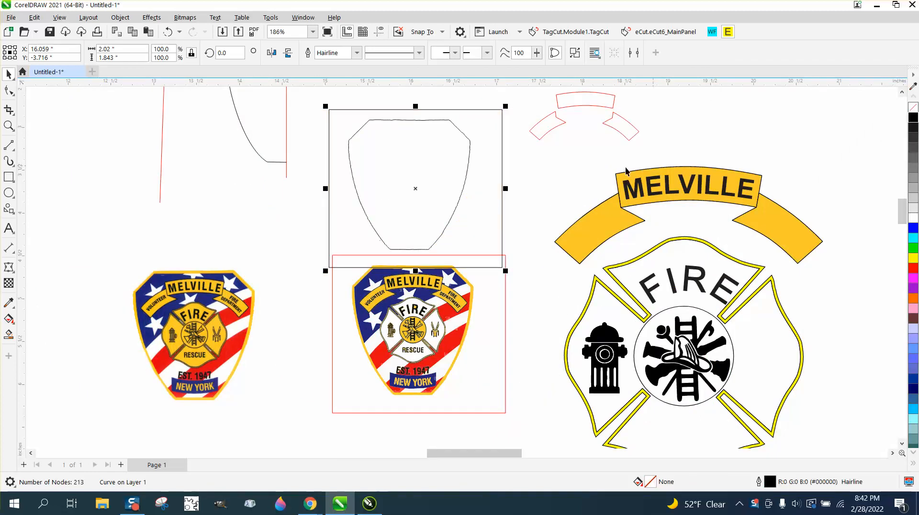
Break the outlined curve apart and move the inner shield outline out of its rectangle, to the left above the bitmap patch.
click(120, 17)
click(182, 275)
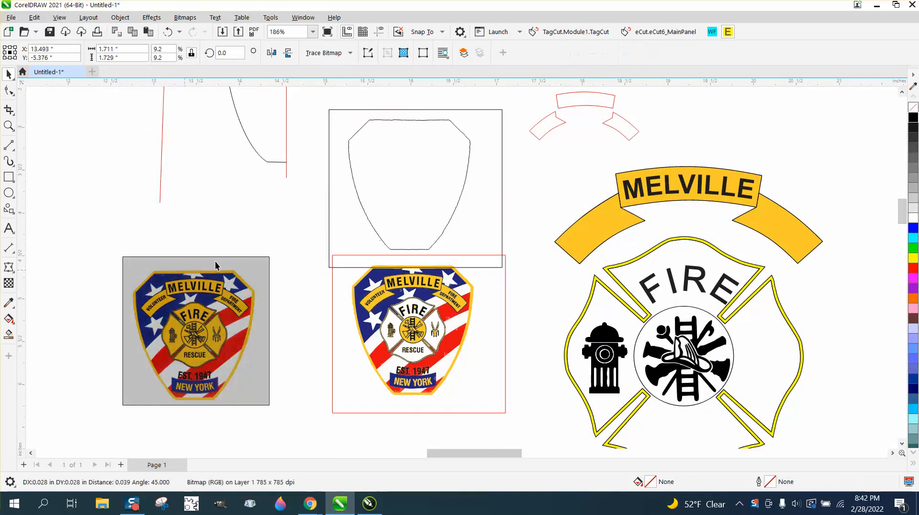
drag(215, 265, 216, 265)
drag(369, 223, 76, 233)
Mirror a copy of the half-shield curve horizontally across the red vertical line to complete the symmetrical shield.
click(8, 126)
drag(96, 128, 209, 152)
scroll(288, 237, down, 5)
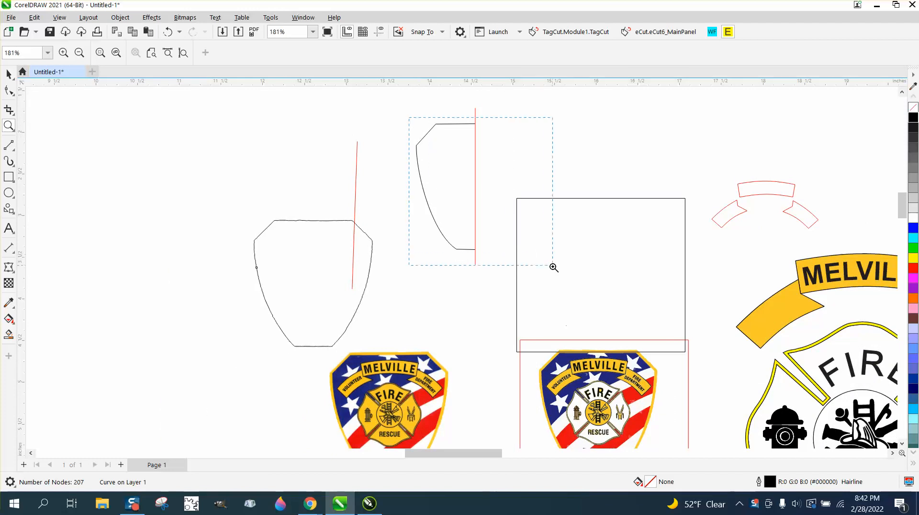
scroll(554, 267, up, 3)
scroll(398, 298, down, 3)
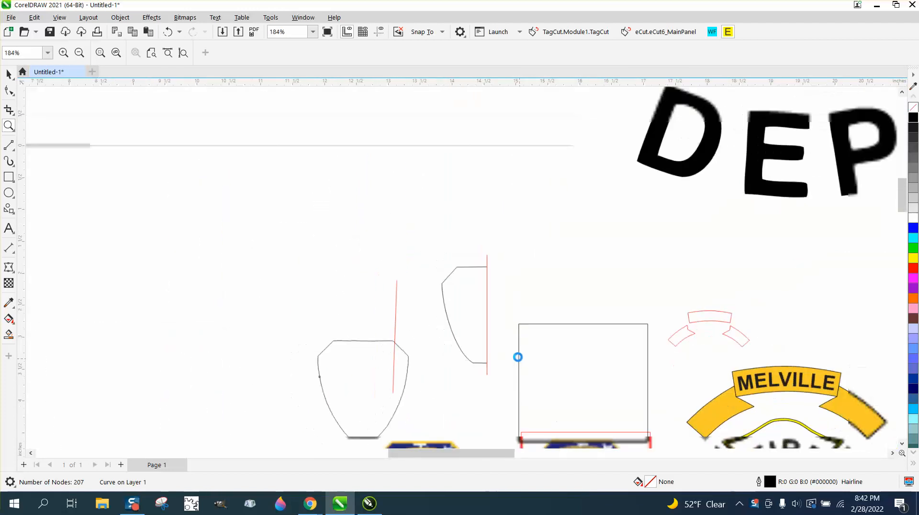
scroll(454, 359, down, 1)
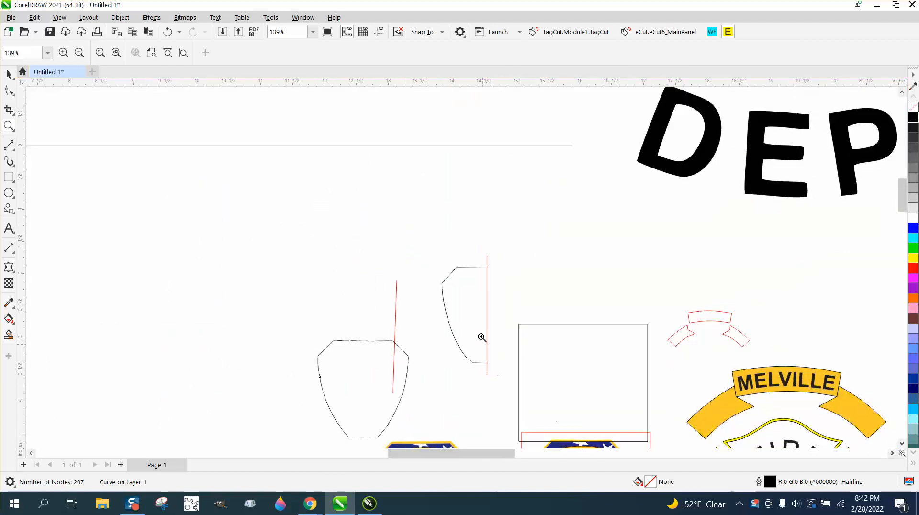
scroll(636, 342, down, 3)
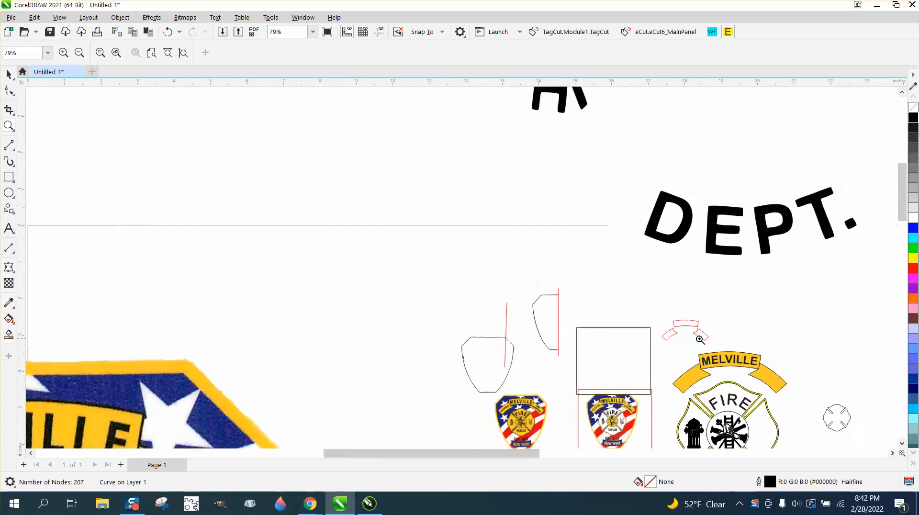
scroll(723, 380, down, 1)
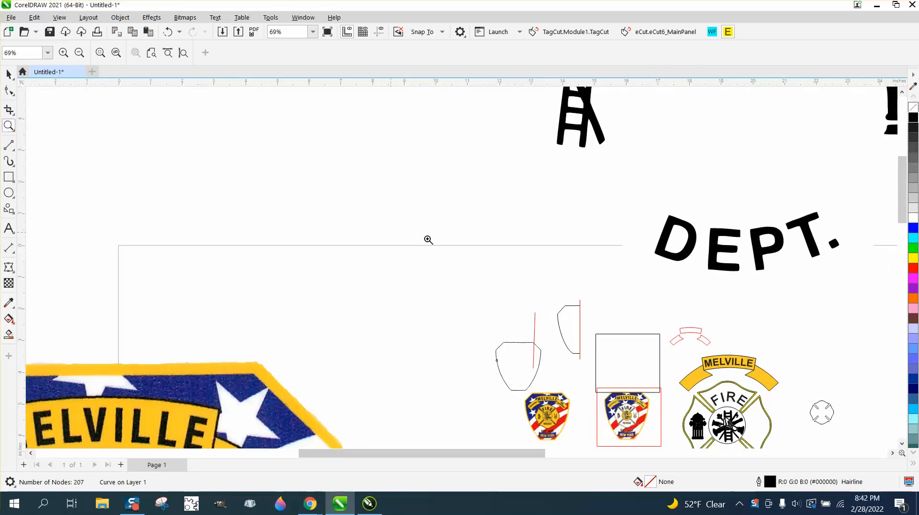
drag(549, 329, 634, 367)
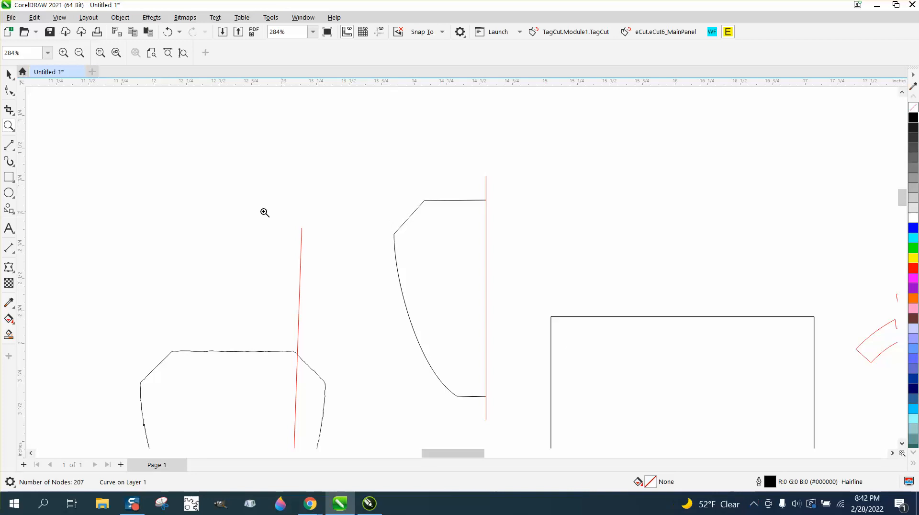
click(9, 74)
click(395, 246)
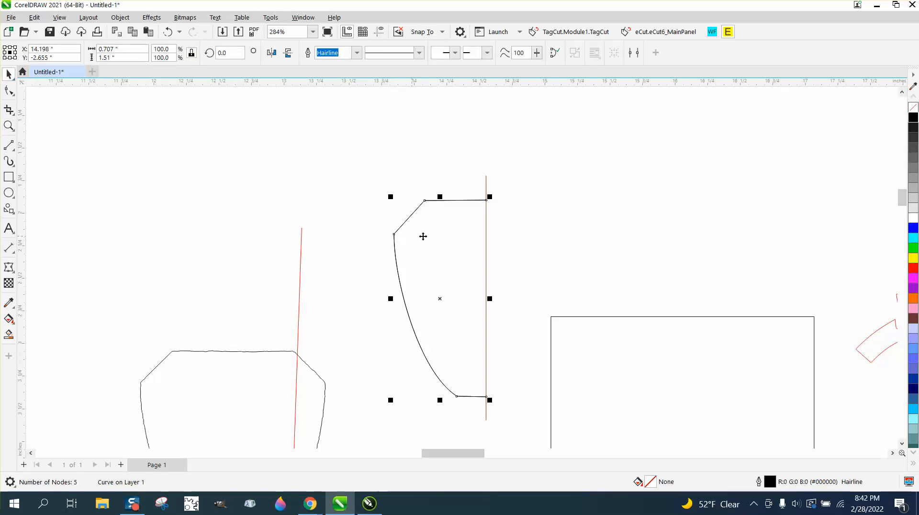
drag(392, 299, 536, 299)
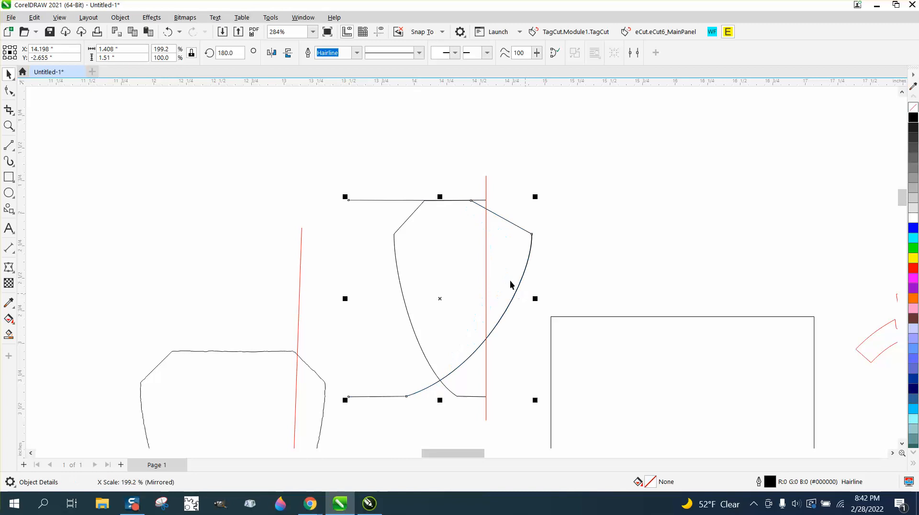
click(167, 31)
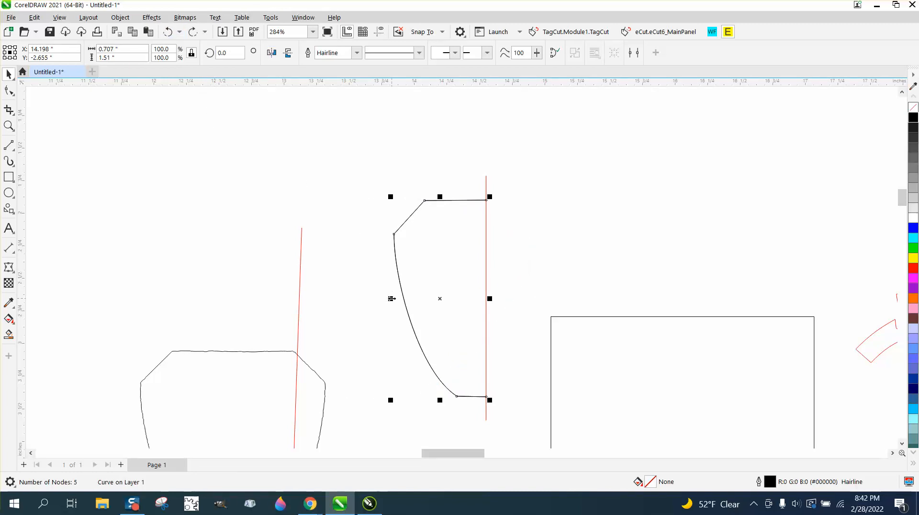
drag(392, 299, 511, 300)
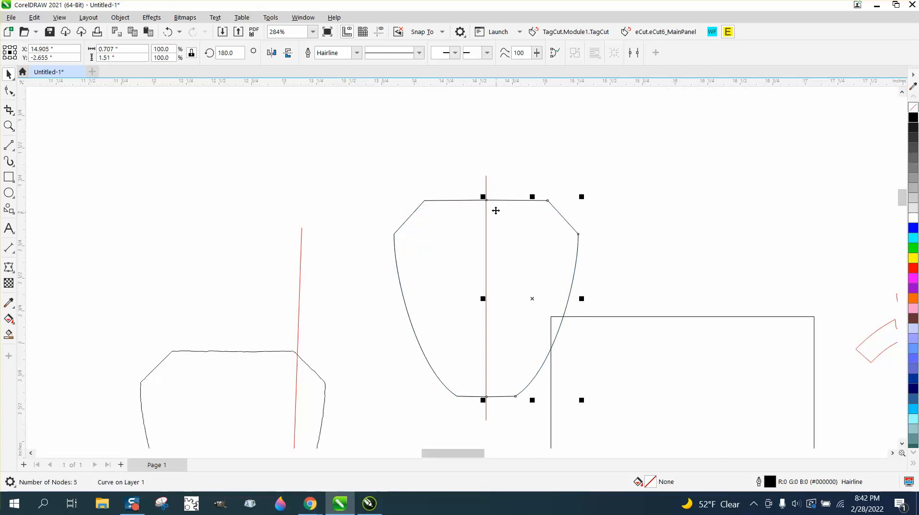
Delete the red centre line and move both shield halves together up and to the left, clear of the black rectangle.
click(487, 184)
key(Delete)
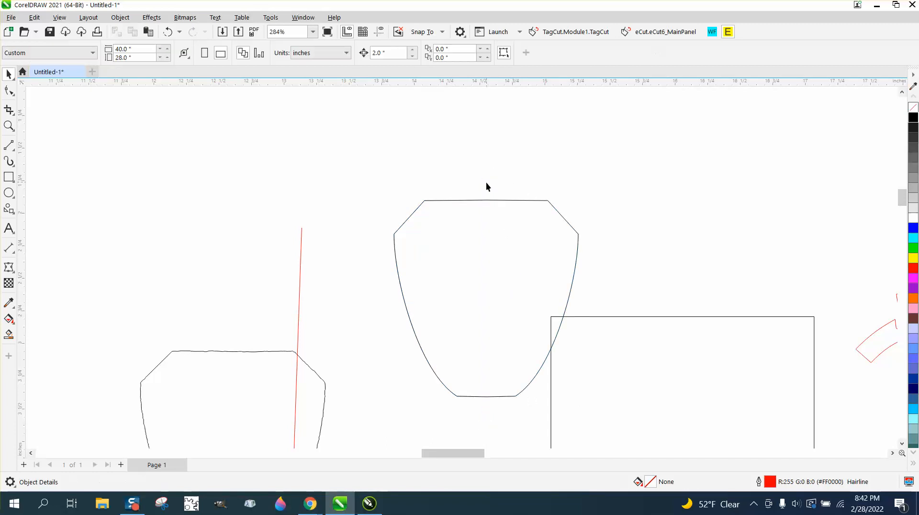
scroll(460, 213, down, 1)
drag(556, 367, 555, 367)
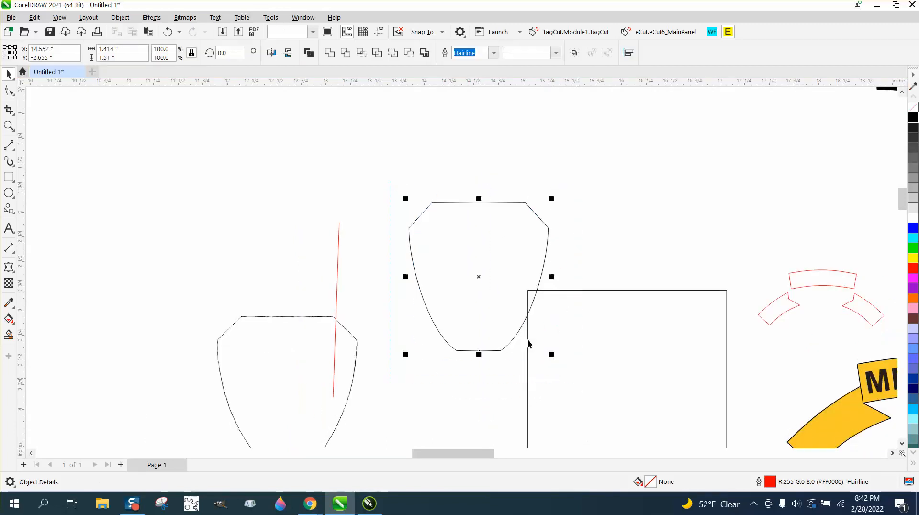
drag(478, 280, 435, 223)
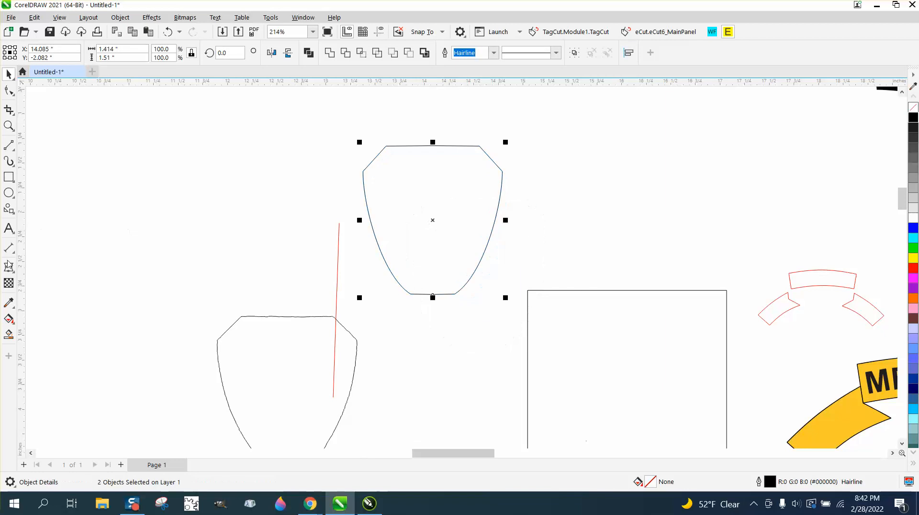
Move the black rectangle around the mirrored shield and Smart Fill the shield's interior with yellow.
drag(610, 290, 426, 129)
click(9, 334)
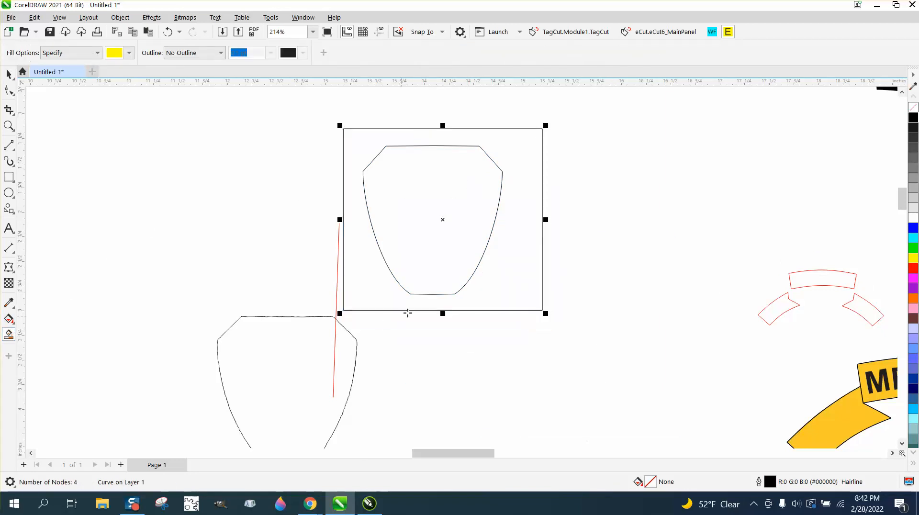
click(455, 263)
Move the yellow shield to the right of the rectangle, remove its fill and give it a black outline.
click(9, 74)
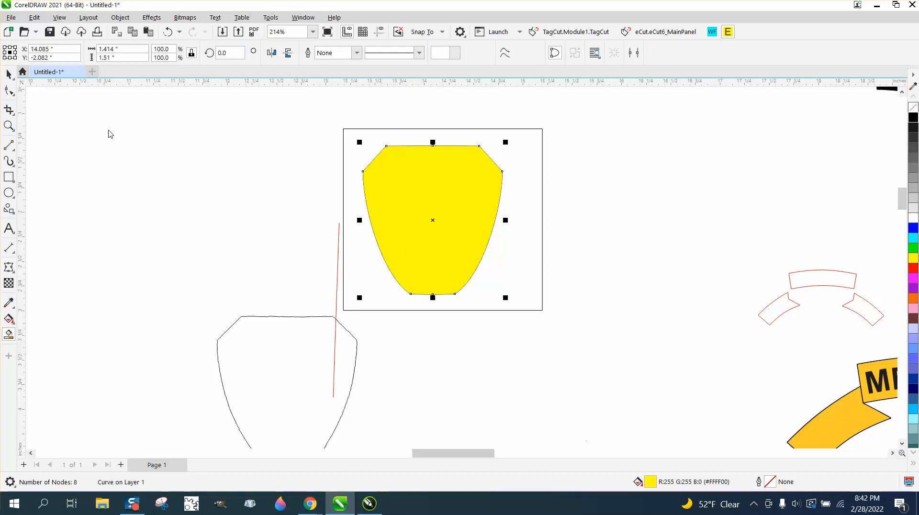
drag(443, 226, 688, 274)
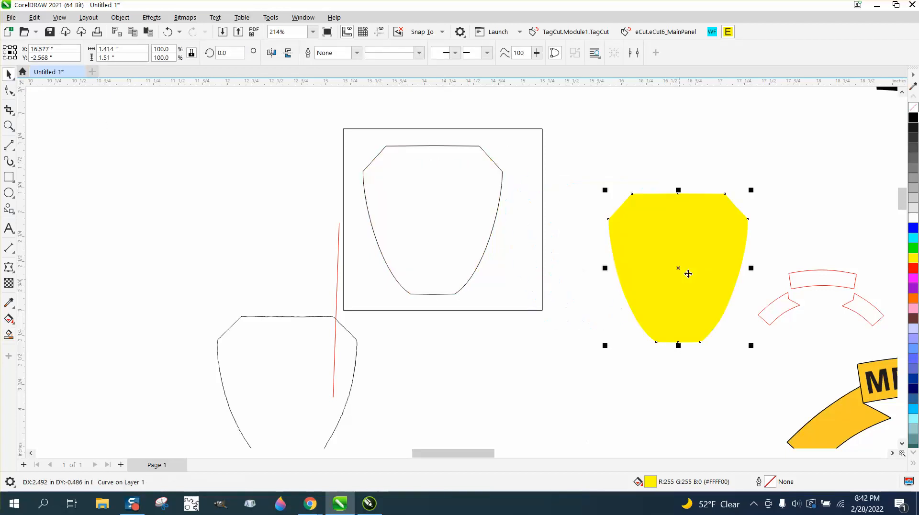
click(914, 107)
right_click(914, 118)
Delete the red rectangle surrounding the badge artwork with the white cross.
scroll(403, 278, down, 2)
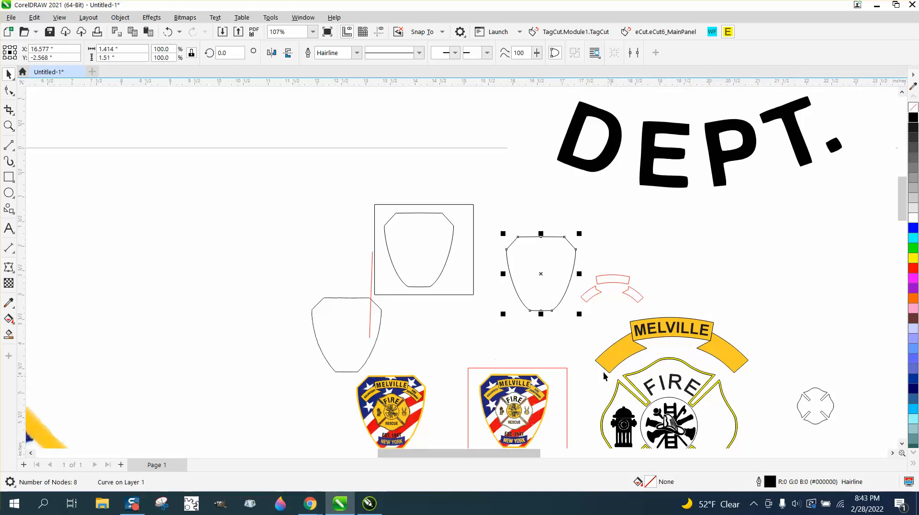
scroll(604, 371, down, 1)
click(553, 377)
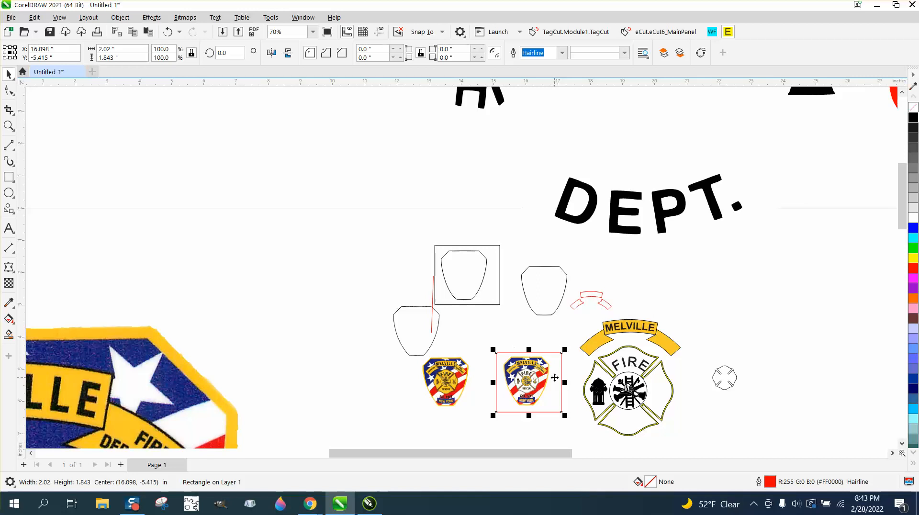
click(563, 333)
Move the bitmap patch farther left and place the clean shield outline between it and the badge with the white cross.
drag(545, 314, 487, 403)
drag(437, 381, 359, 379)
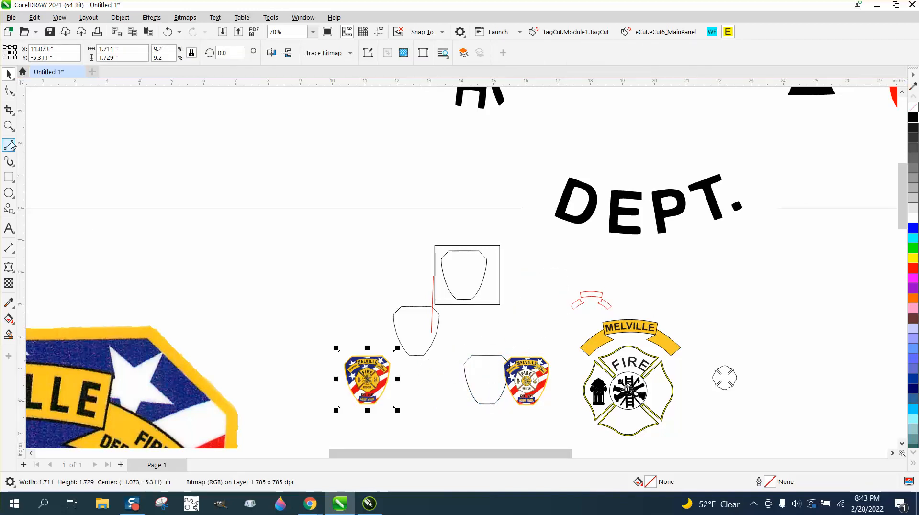
click(468, 374)
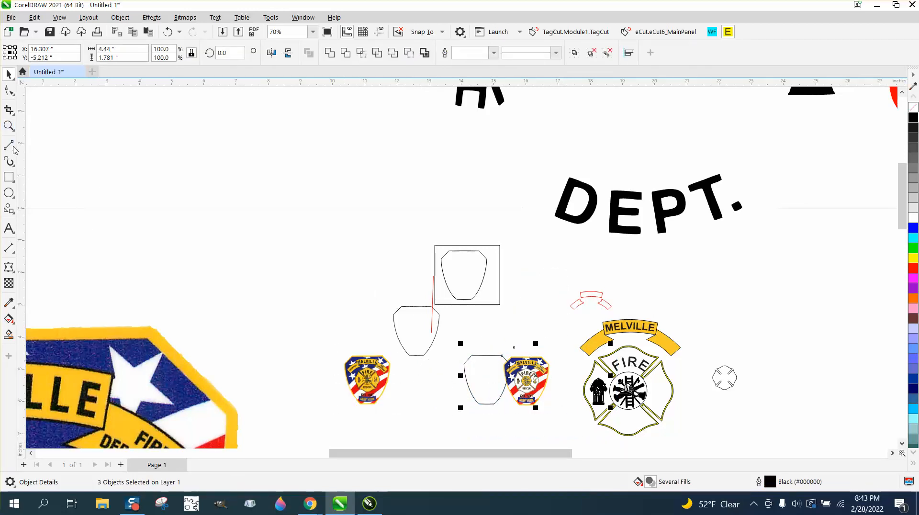
click(8, 127)
drag(594, 437, 606, 442)
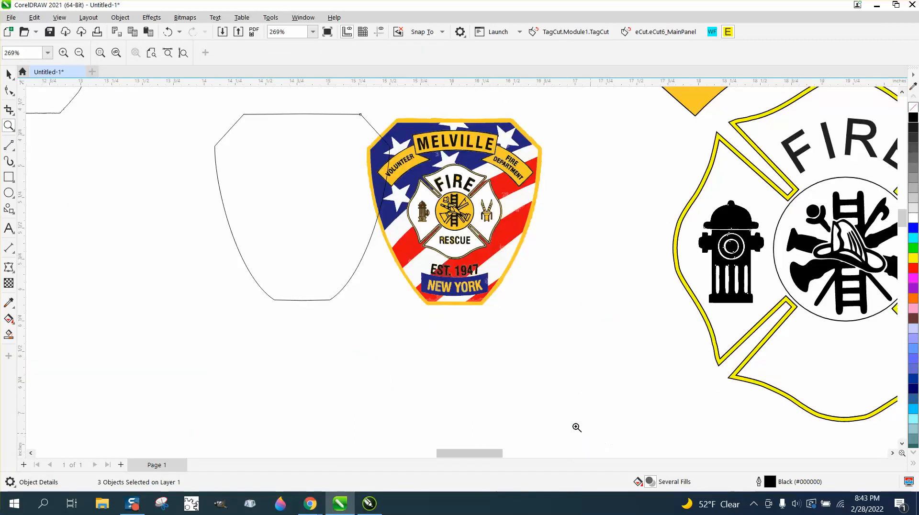
click(9, 75)
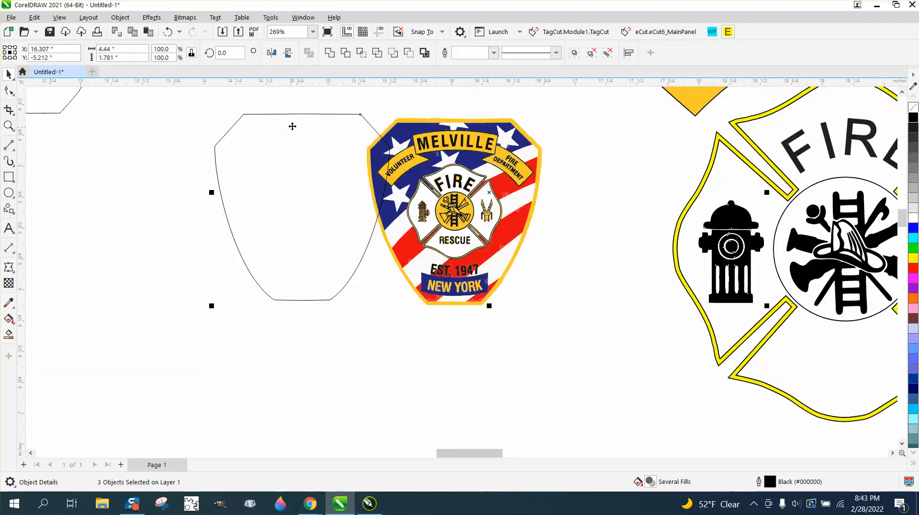
drag(308, 113, 261, 121)
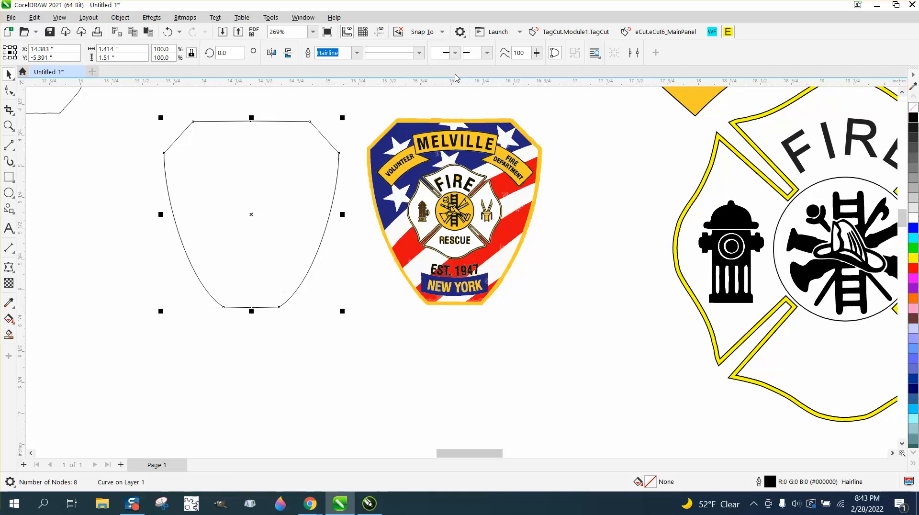
Set the clean shield's outline width to 2.5 pt.
key(F12)
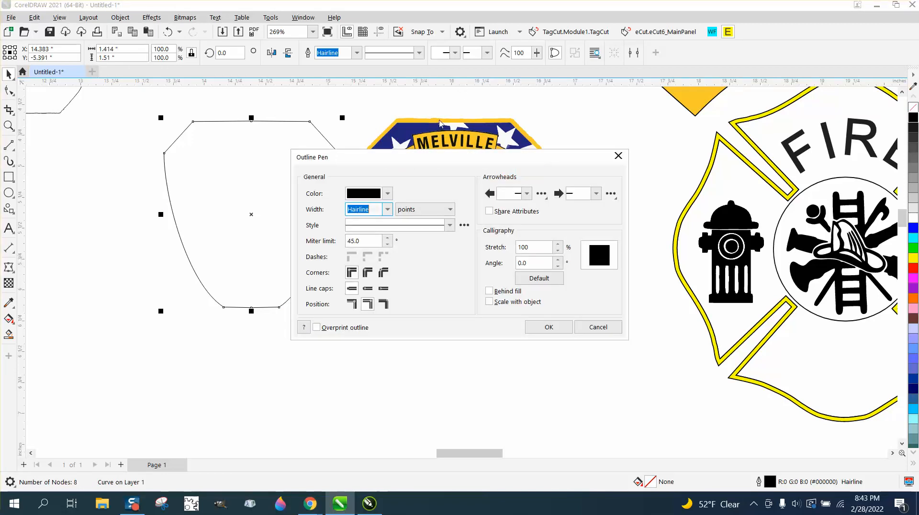
click(391, 211)
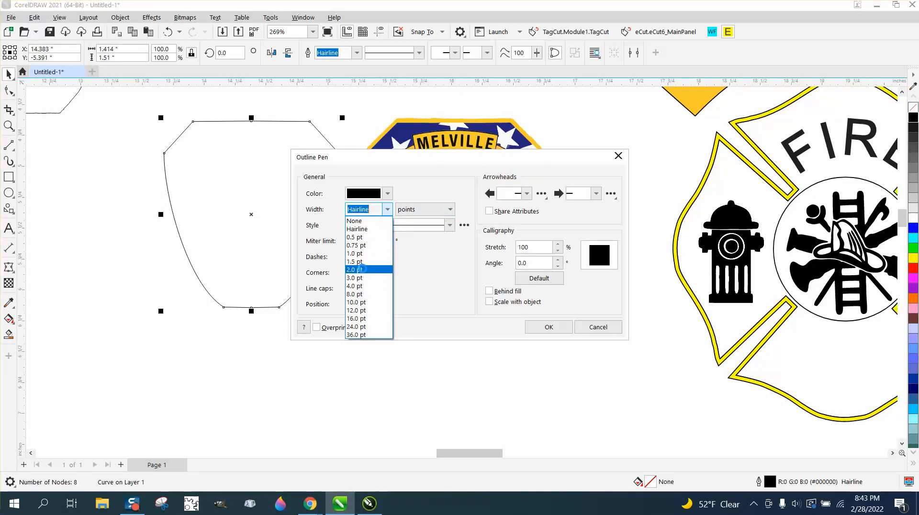
click(365, 270)
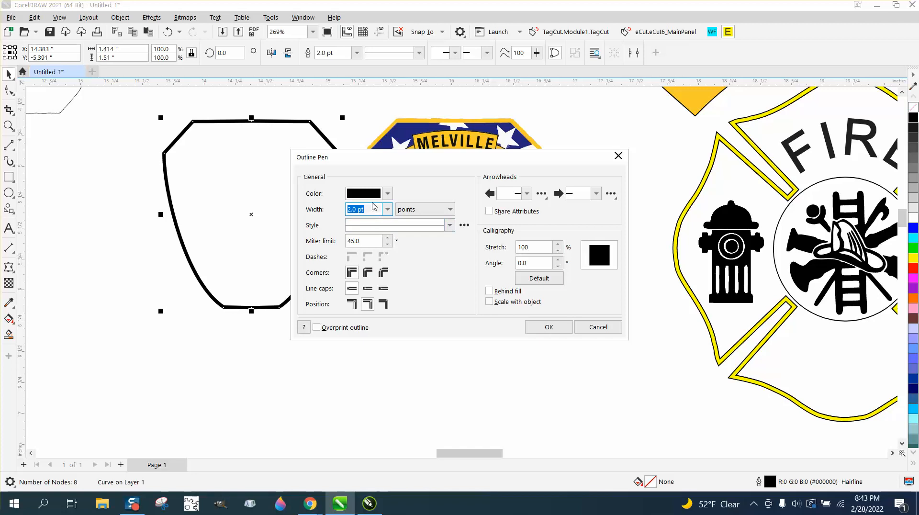
text(2.5)
key(Return)
click(336, 204)
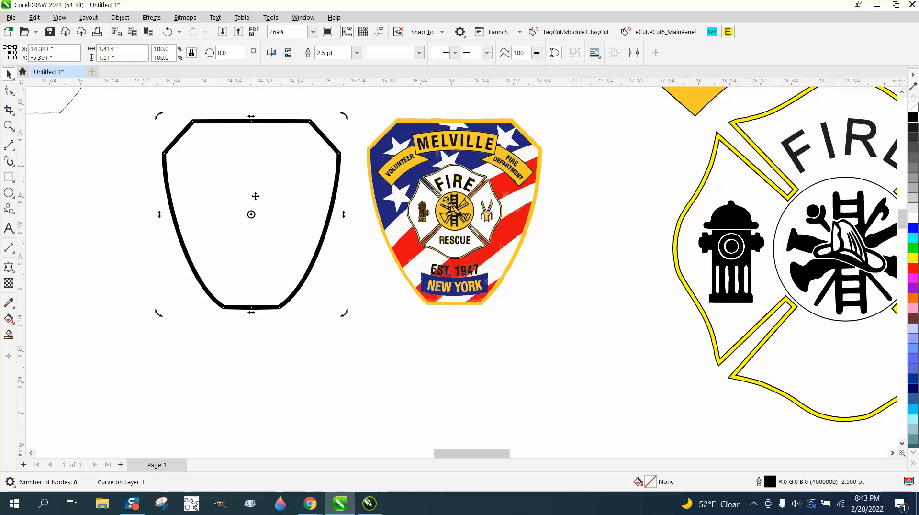
Unlock all the locked curves of the badge artwork with the white cross.
scroll(252, 198, down, 1)
scroll(255, 197, down, 1)
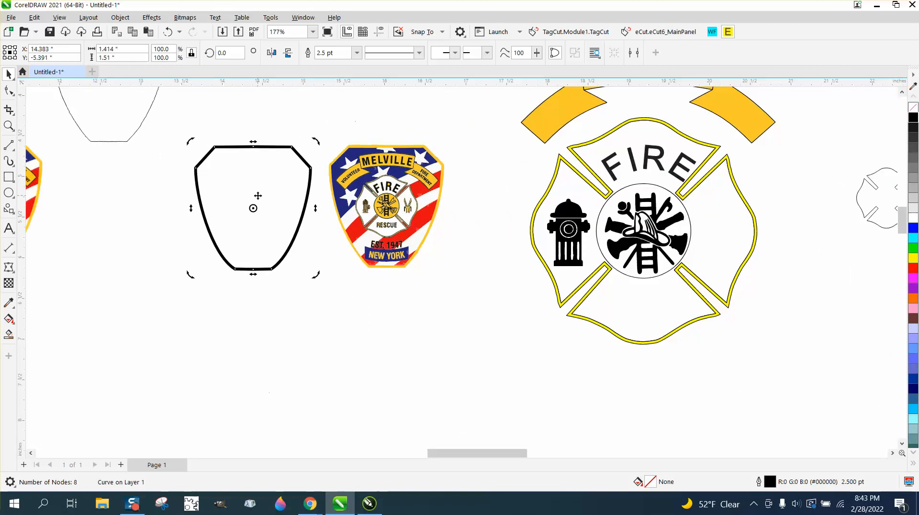
scroll(515, 198, down, 1)
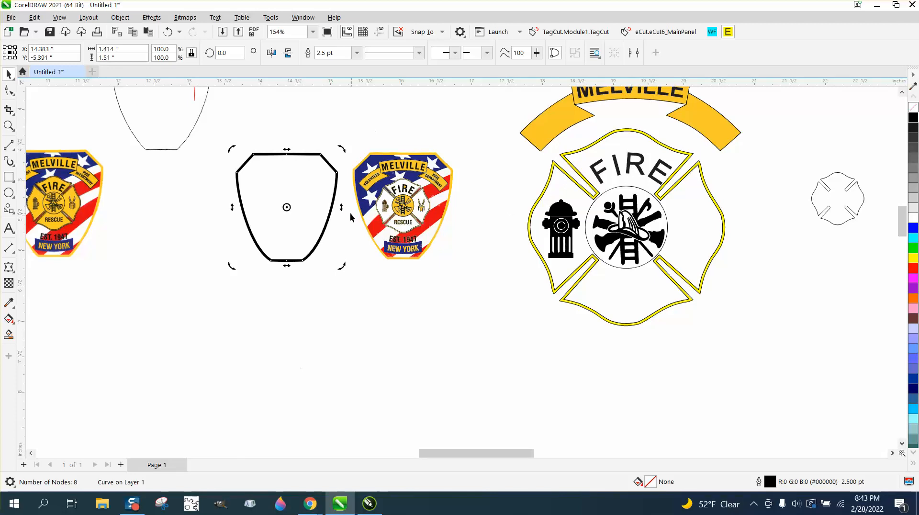
click(382, 195)
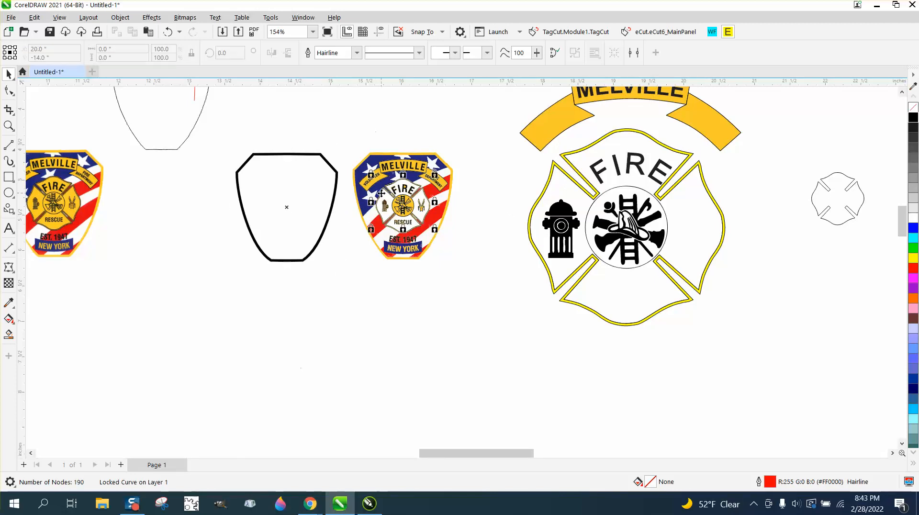
click(367, 166)
drag(349, 140, 411, 240)
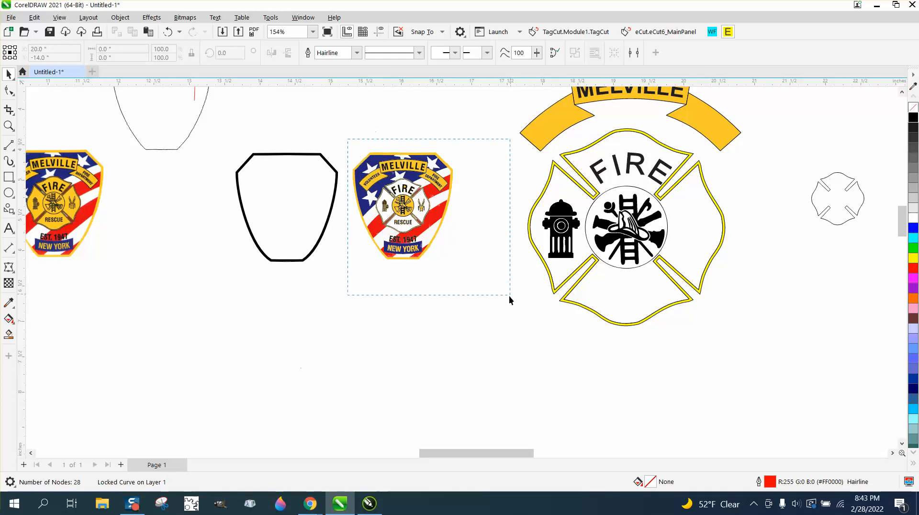
drag(510, 295, 509, 296)
click(430, 211)
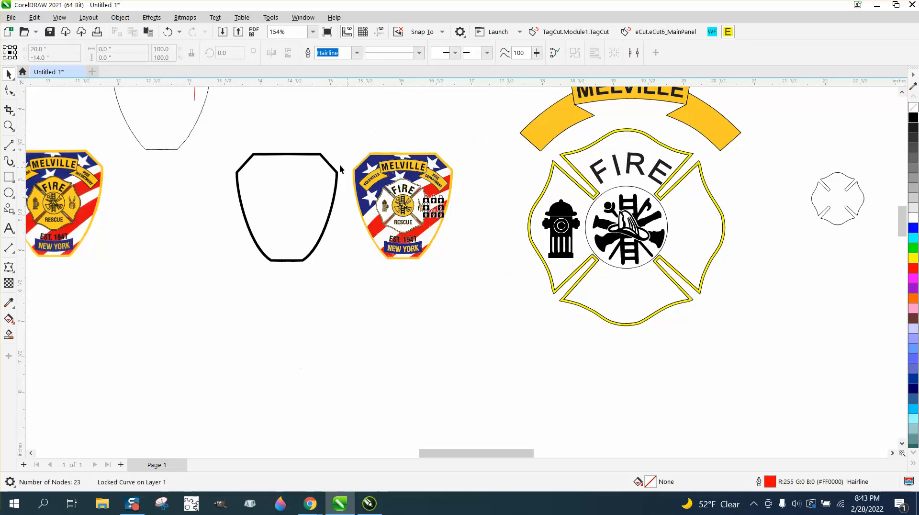
click(328, 119)
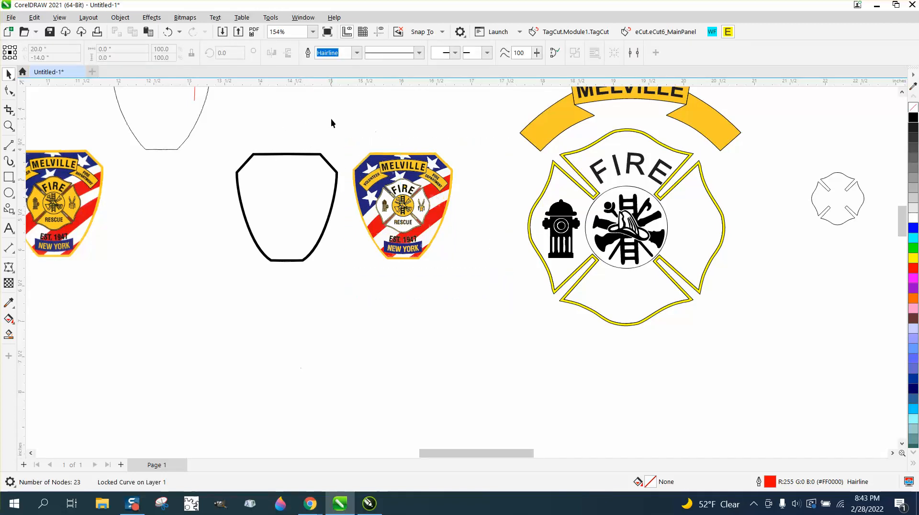
click(121, 17)
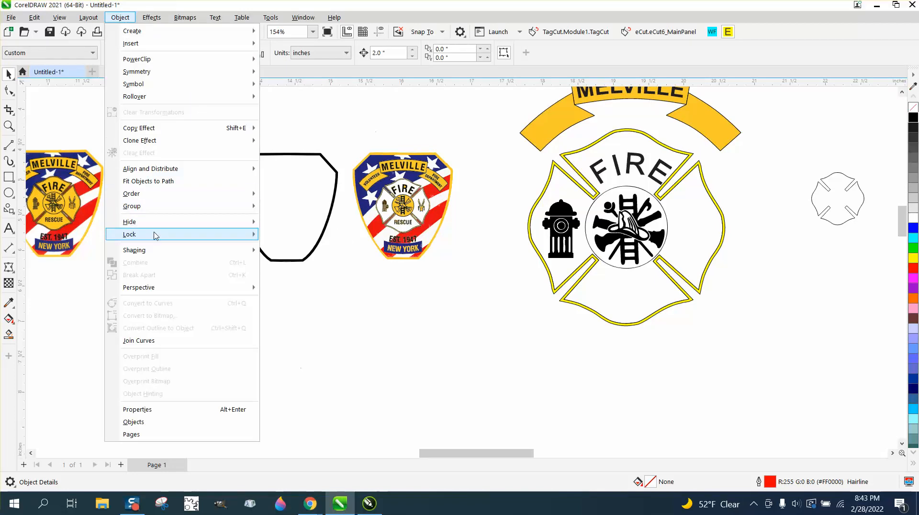
mouse_move(156, 225)
click(294, 260)
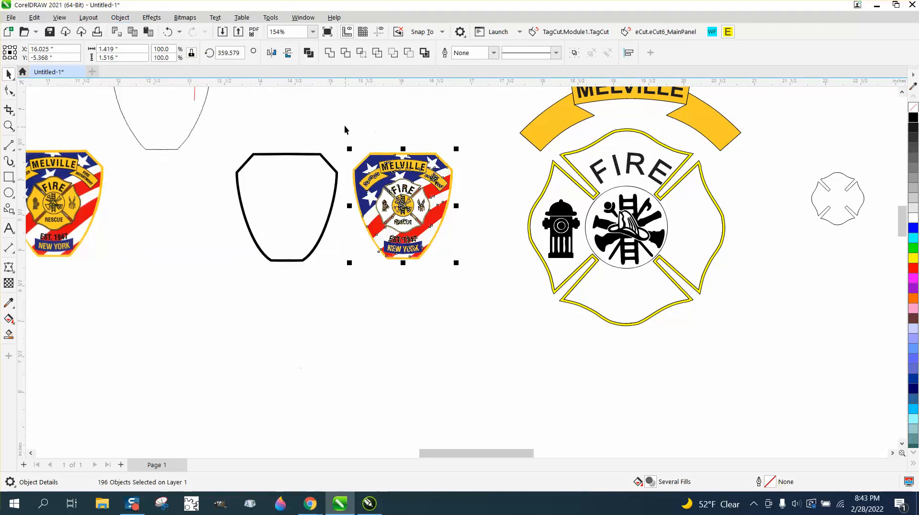
Select every piece of the badge artwork with the white cross, including the stray speck above it, and lock them.
drag(345, 126, 423, 256)
drag(496, 298, 495, 291)
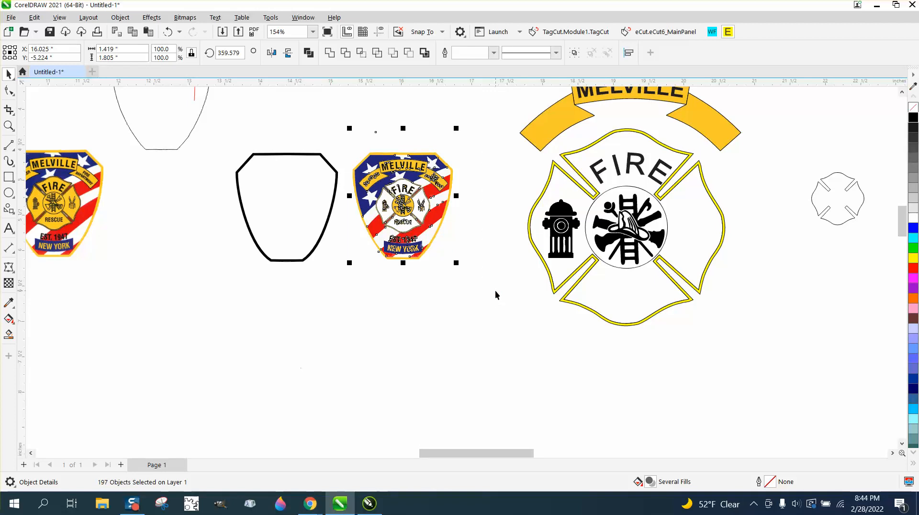
click(120, 17)
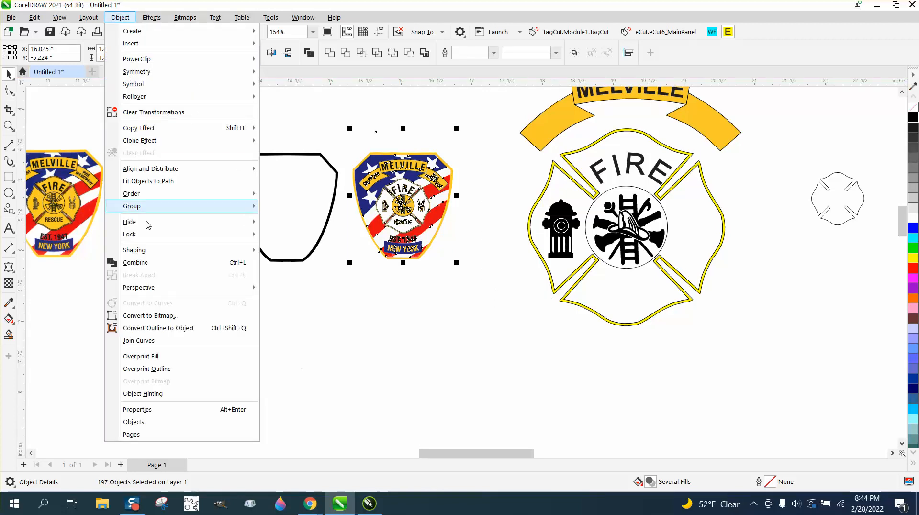
mouse_move(154, 235)
click(268, 234)
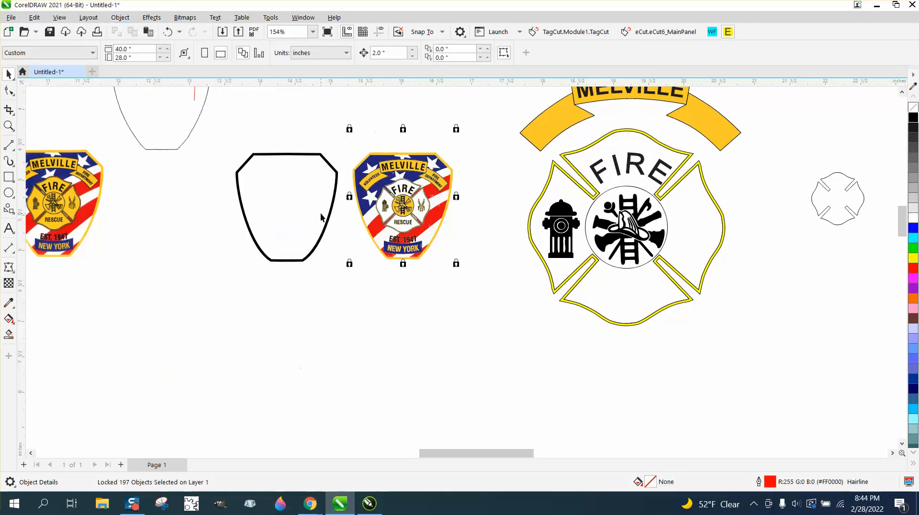
Move the black shield outline onto the locked badge artwork so its border covers the yellow edge.
click(327, 216)
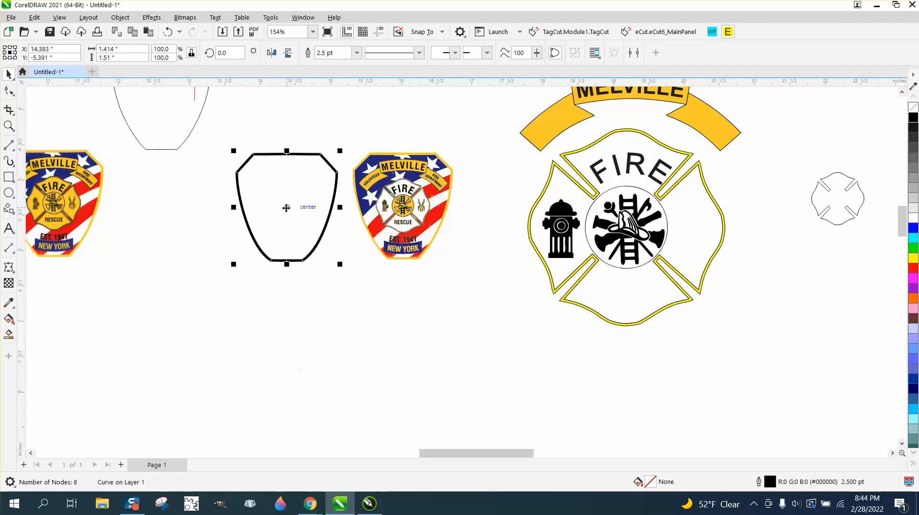
drag(287, 207, 404, 208)
click(8, 126)
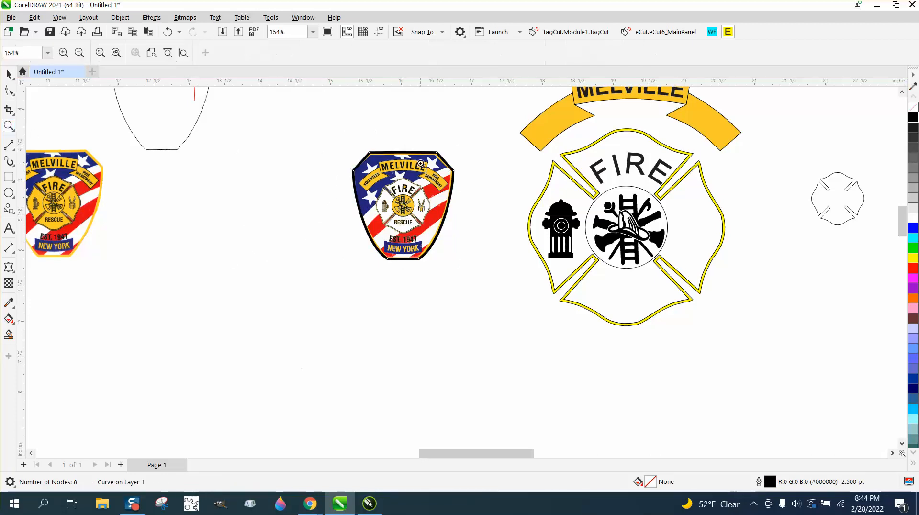
drag(353, 175, 533, 290)
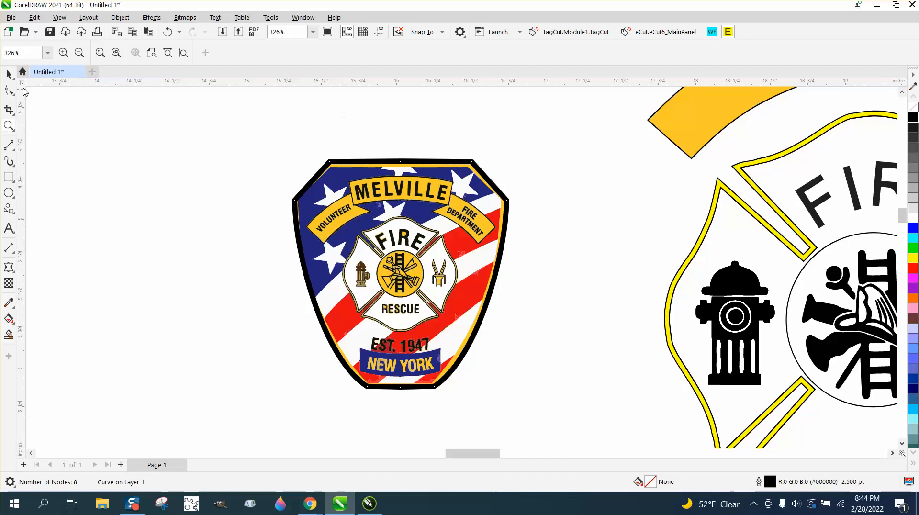
key(space)
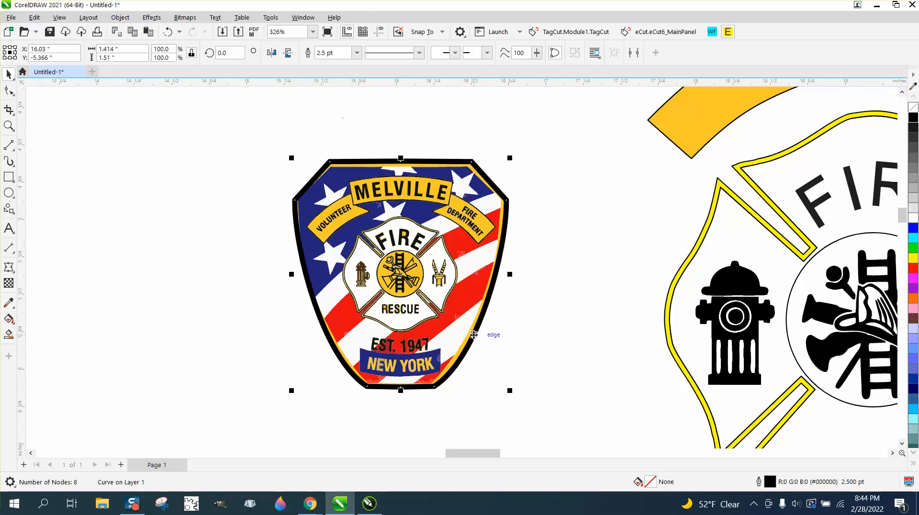
drag(475, 335, 475, 333)
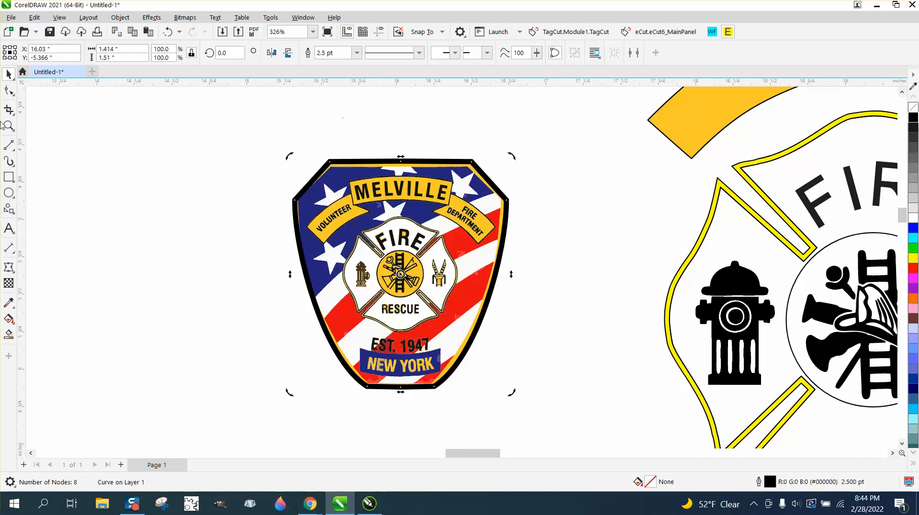
Trace the three upper flag stripe edges across the badge with 3-Point Curves about 1.22, 1.18 and 1.11 inches wide.
click(13, 149)
mouse_move(13, 164)
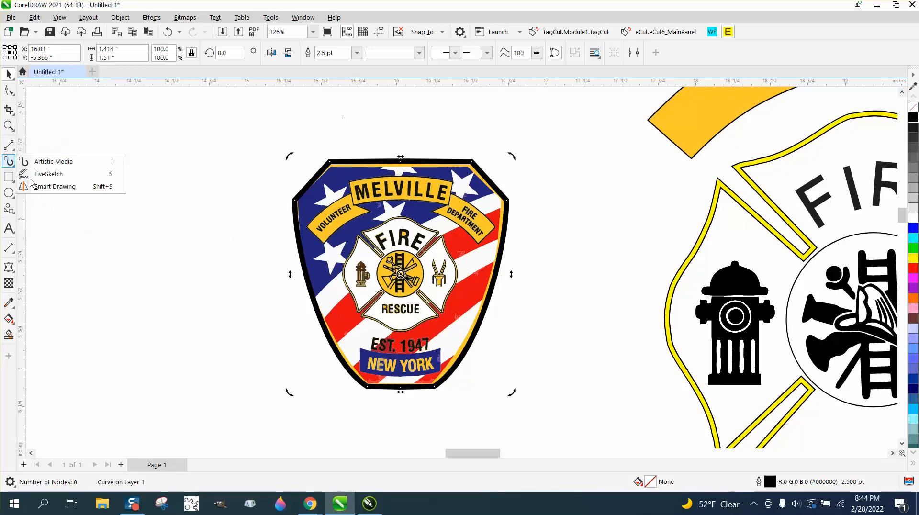
mouse_move(10, 146)
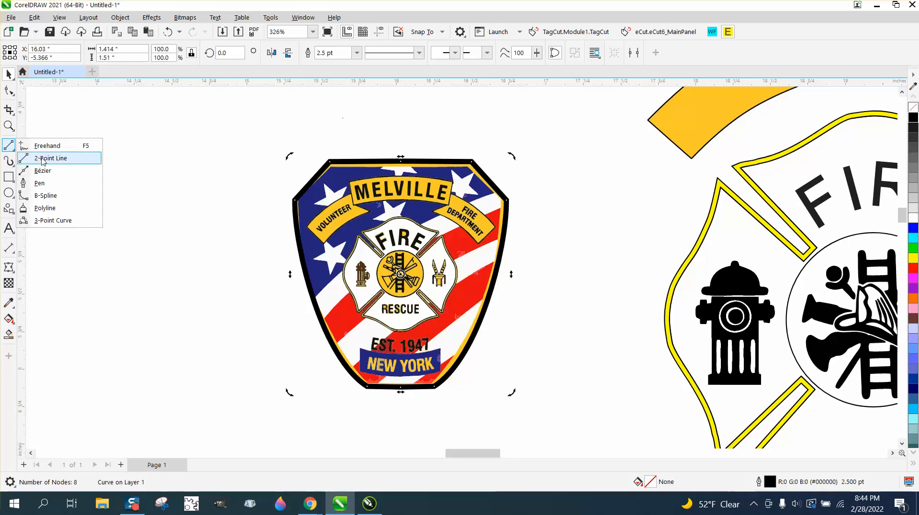
click(44, 221)
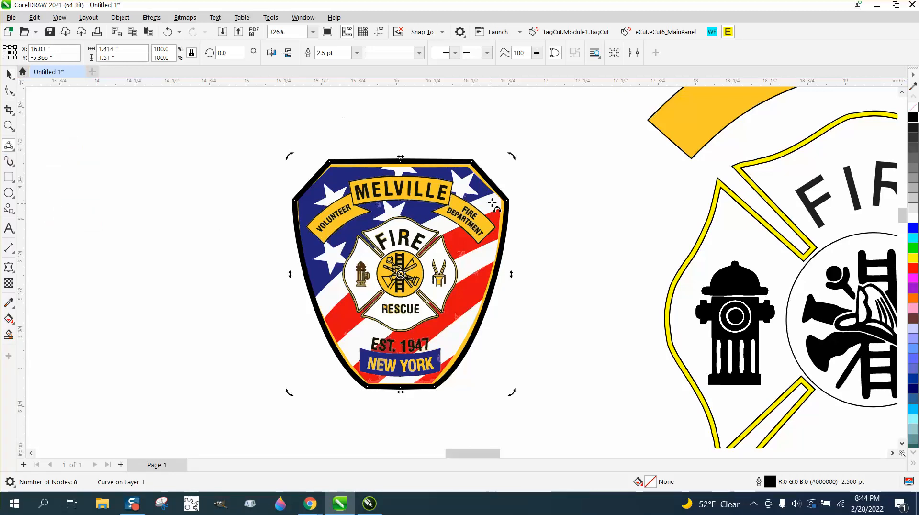
drag(495, 193, 314, 300)
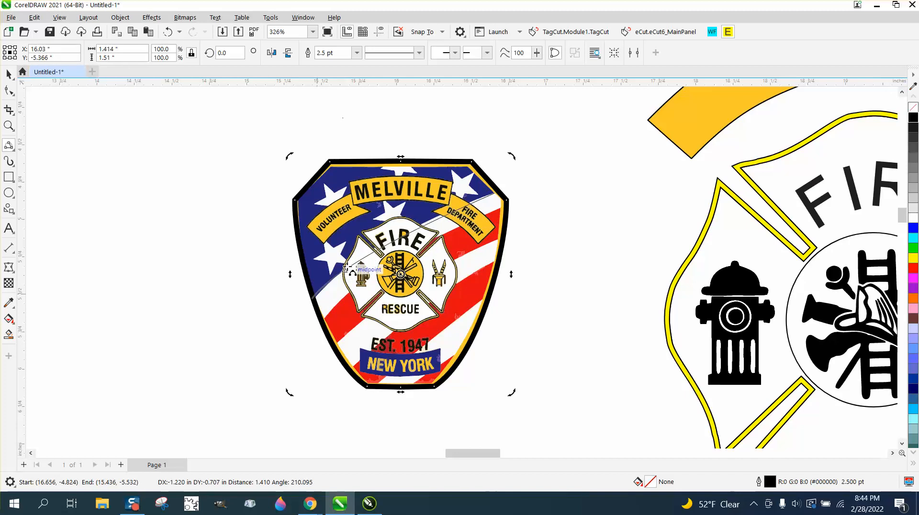
click(373, 249)
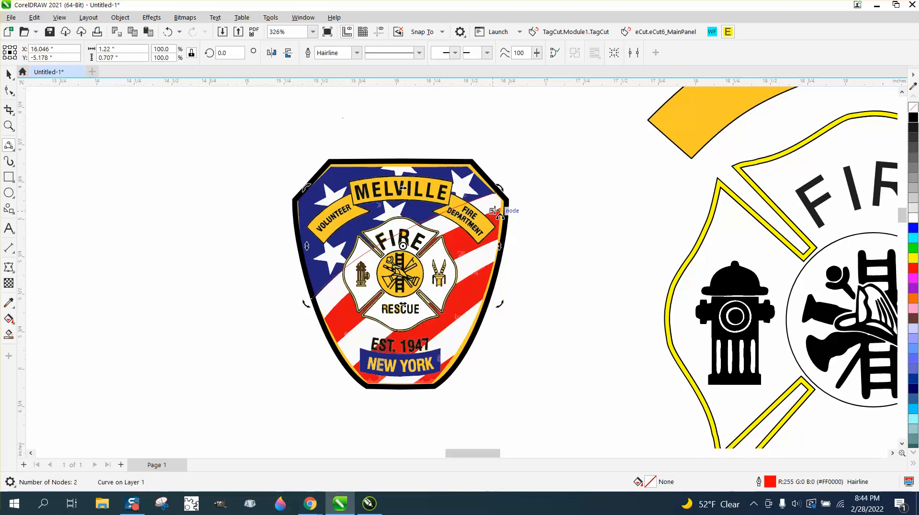
drag(435, 246, 324, 319)
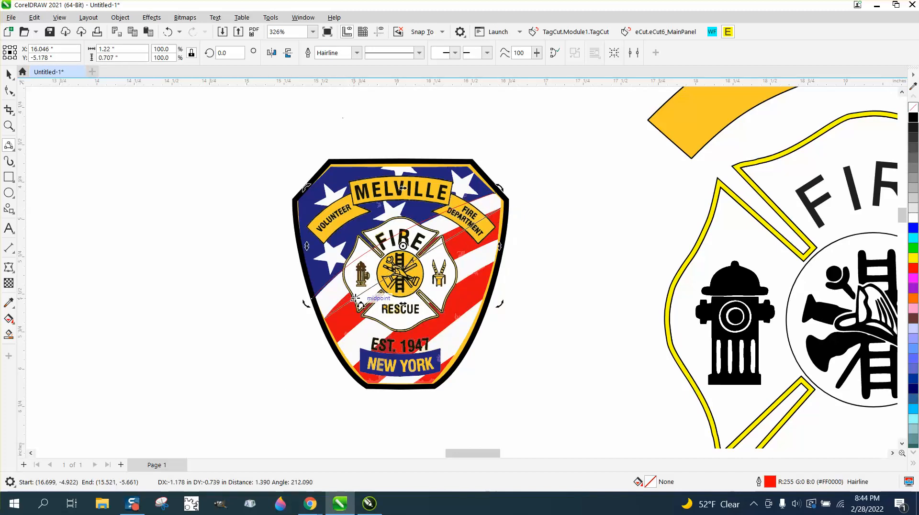
click(504, 243)
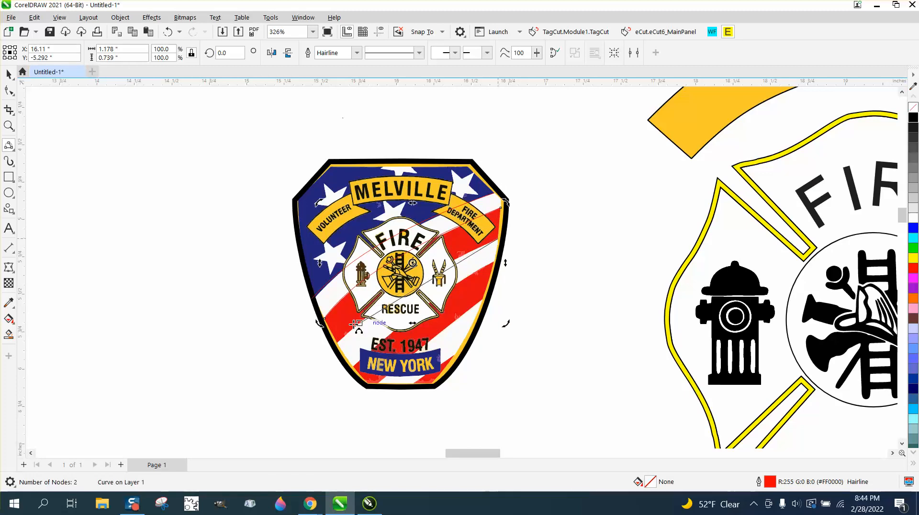
click(391, 297)
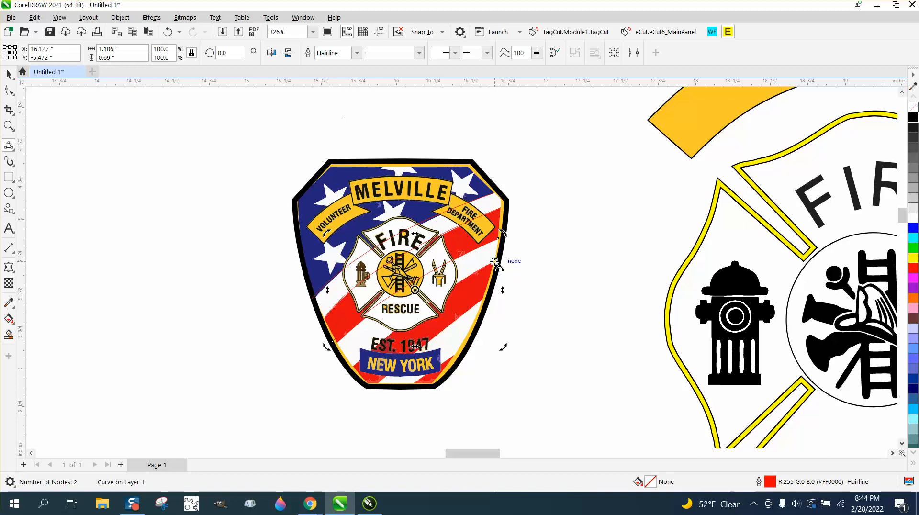
Trace the three lower flag stripe edges with 3-Point Curves about 0.97, 0.69 and 0.28 inches wide.
drag(496, 262, 351, 367)
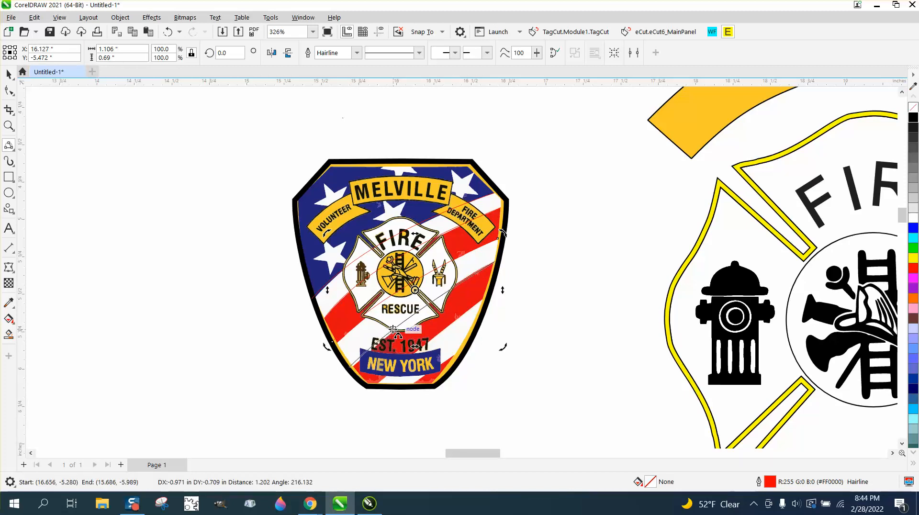
click(394, 329)
drag(482, 301, 379, 383)
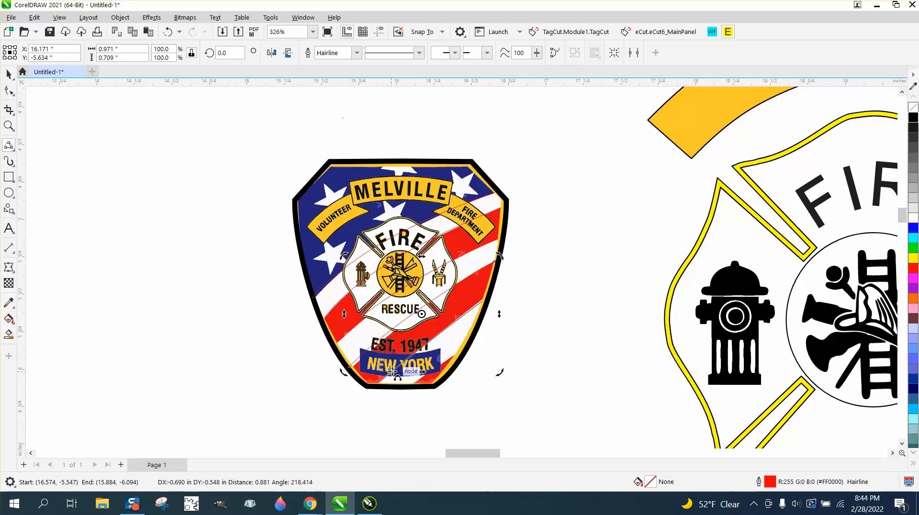
click(395, 369)
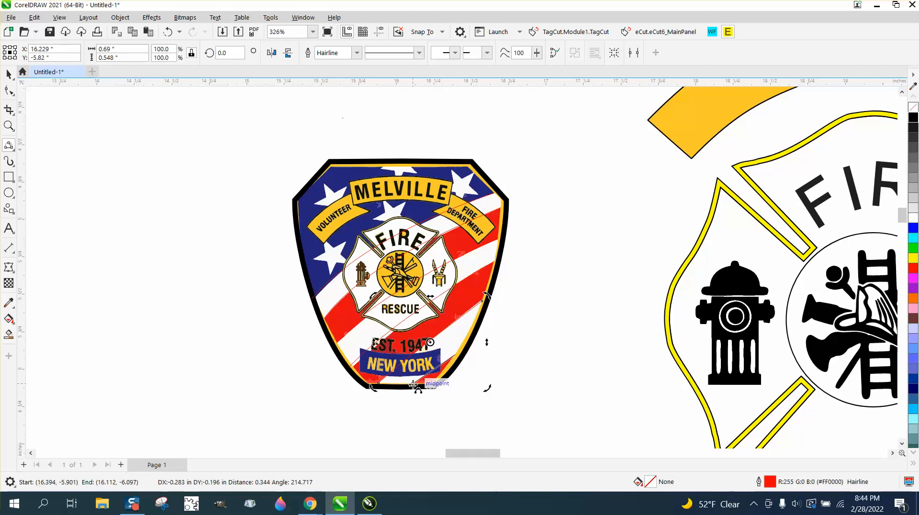
drag(414, 384, 413, 384)
Select the shield outline with its six stripe curves and move them 2 inches left, off the badge artwork.
click(8, 74)
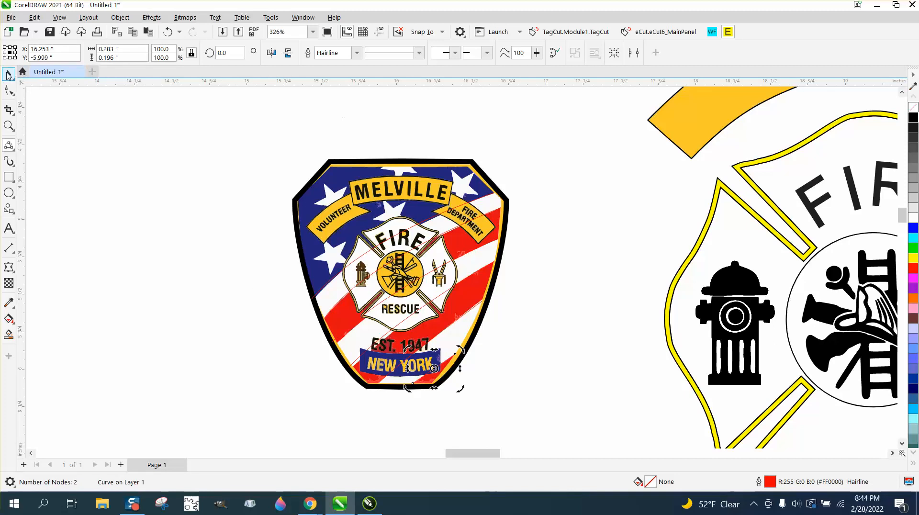
scroll(238, 171, down, 1)
drag(259, 137, 382, 308)
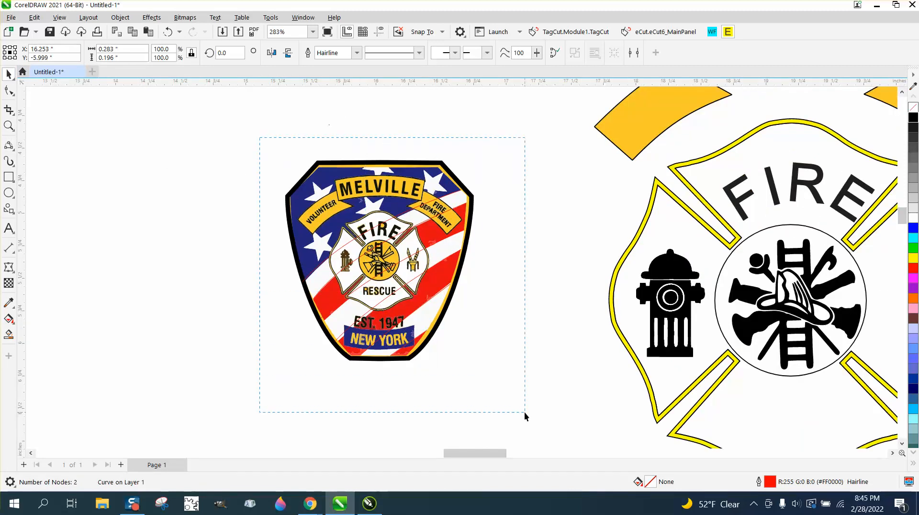
drag(526, 413, 526, 412)
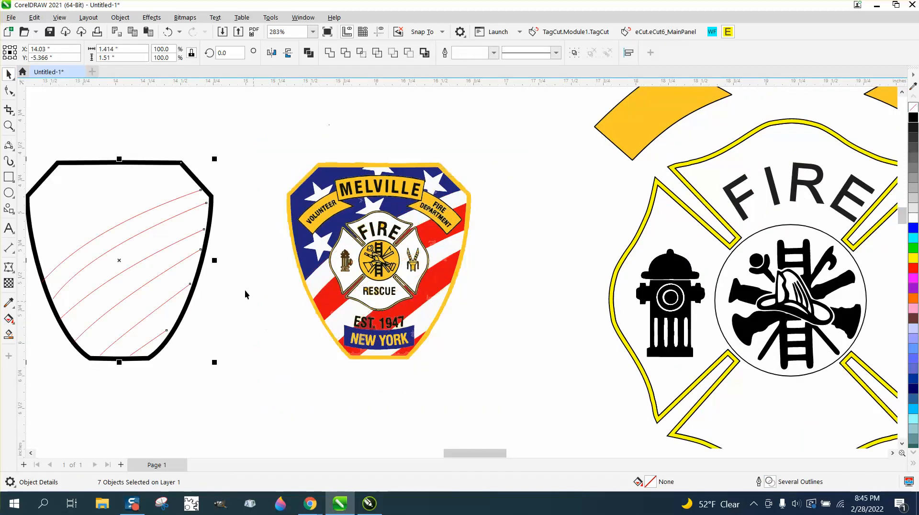
Extend the right end nodes of the six stripe curves so they meet the shield outline's right edge.
click(7, 126)
click(129, 175)
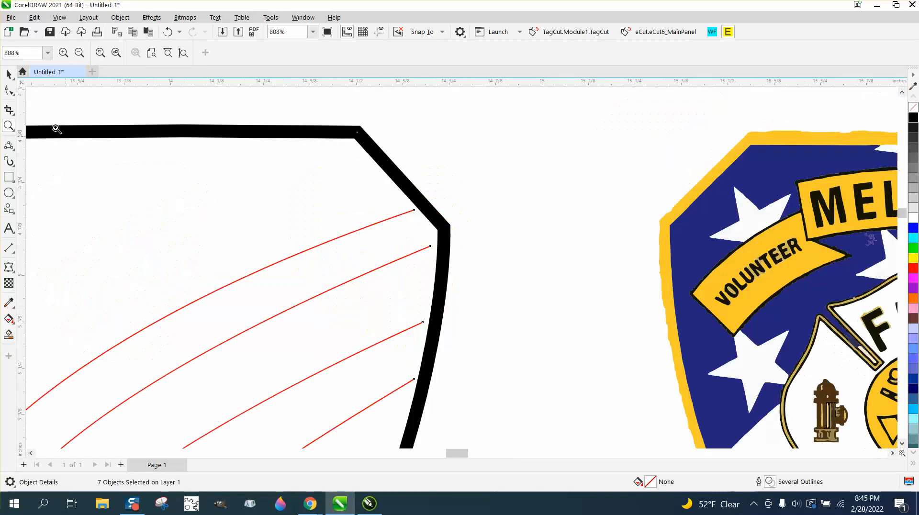
click(8, 90)
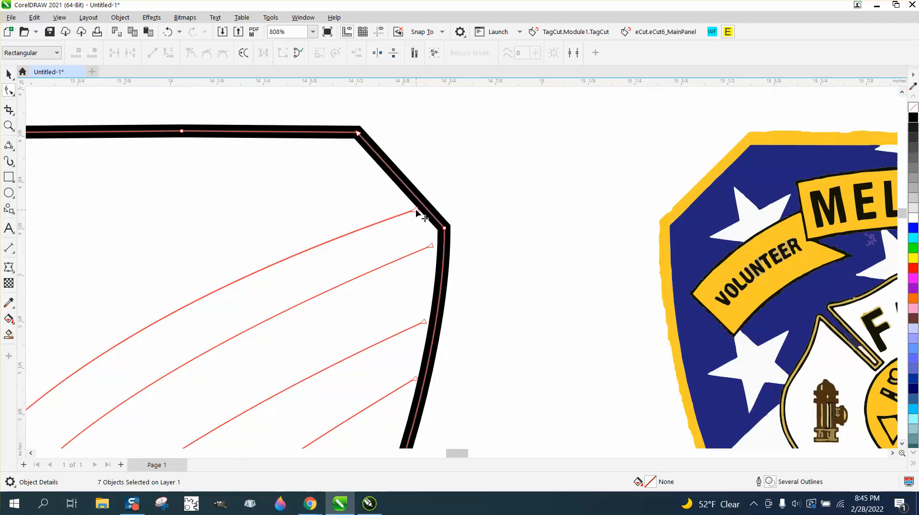
drag(418, 211, 425, 205)
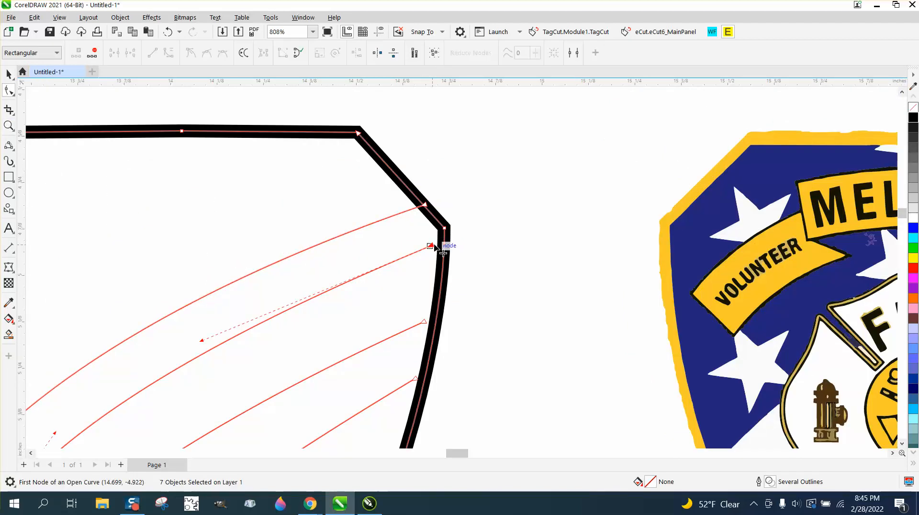
drag(432, 245, 446, 238)
mouse_move(424, 321)
mouse_down()
mouse_move(439, 320)
mouse_move(438, 333)
mouse_up()
drag(416, 380, 427, 370)
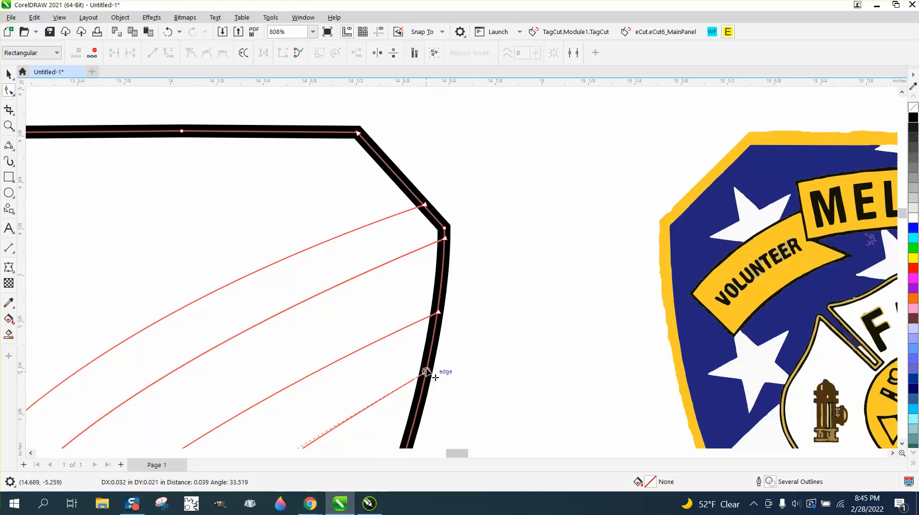
scroll(321, 208, down, 2)
drag(354, 342, 360, 338)
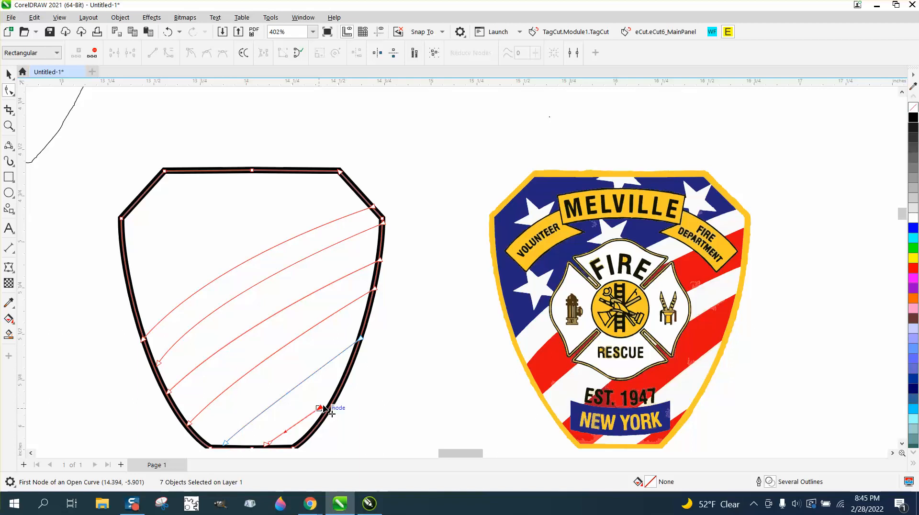
drag(324, 408, 345, 386)
scroll(315, 287, down, 2)
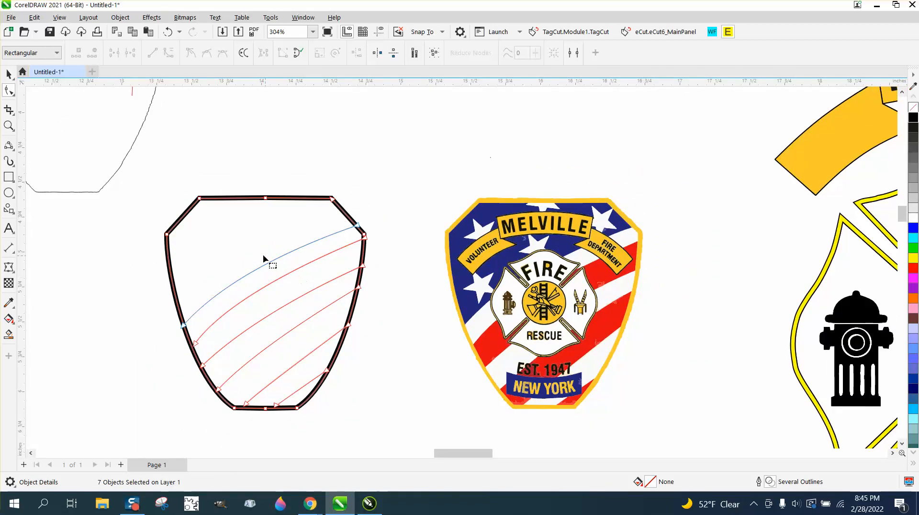
scroll(275, 256, down, 1)
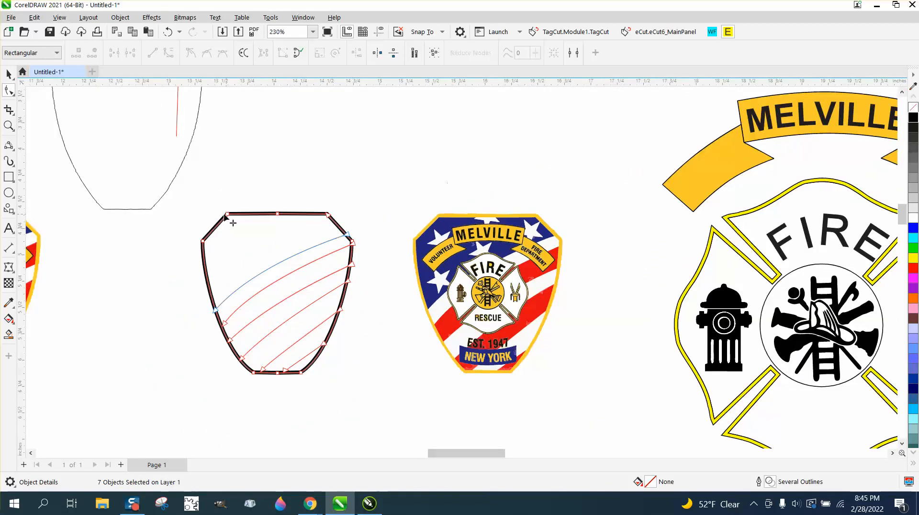
Group the shield outline with its six stripe curves and move the group 2 inches right, back onto the badge artwork.
click(9, 73)
mouse_move(192, 190)
mouse_down()
mouse_move(351, 369)
mouse_move(401, 398)
mouse_up()
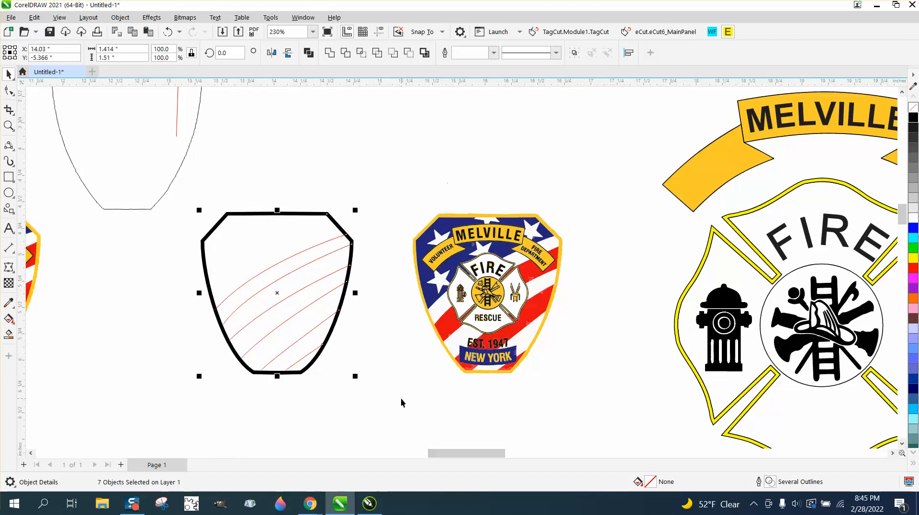
key(ctrl+g)
key(shift+Right)
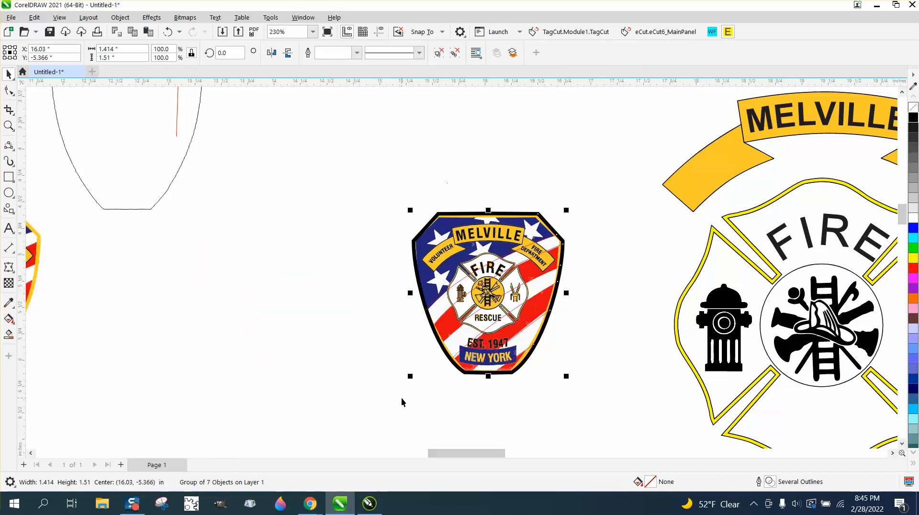
Draw a five-pointed star about 0.24 by 0.23 inches in the empty area beside the badge's upper left corner.
click(9, 126)
drag(398, 191, 632, 314)
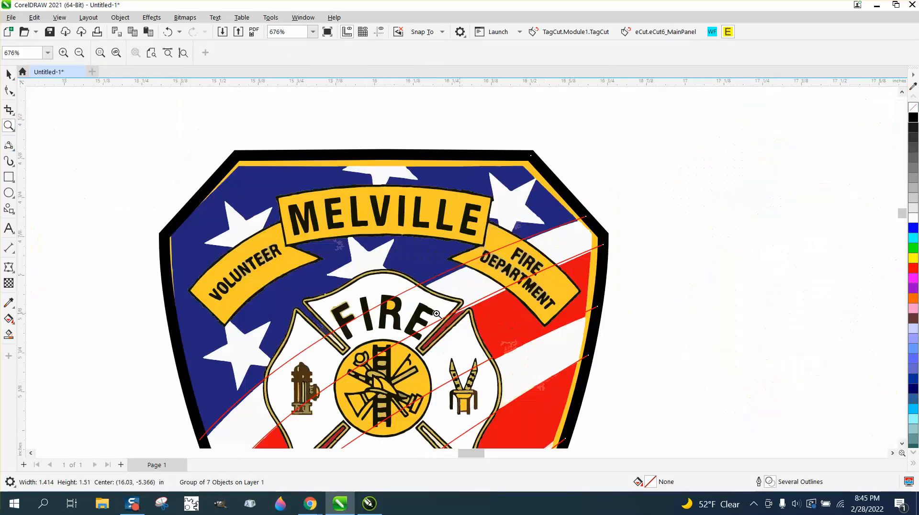
click(11, 210)
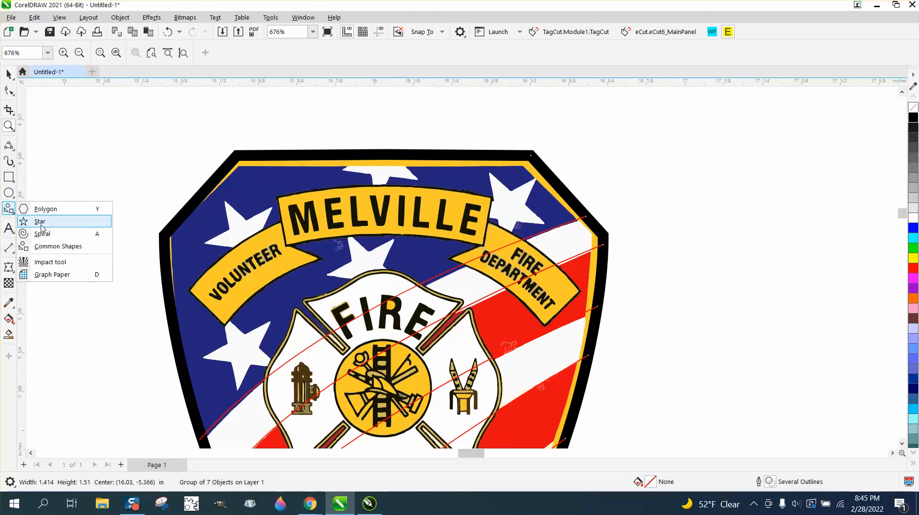
click(29, 222)
drag(142, 134, 103, 213)
click(8, 74)
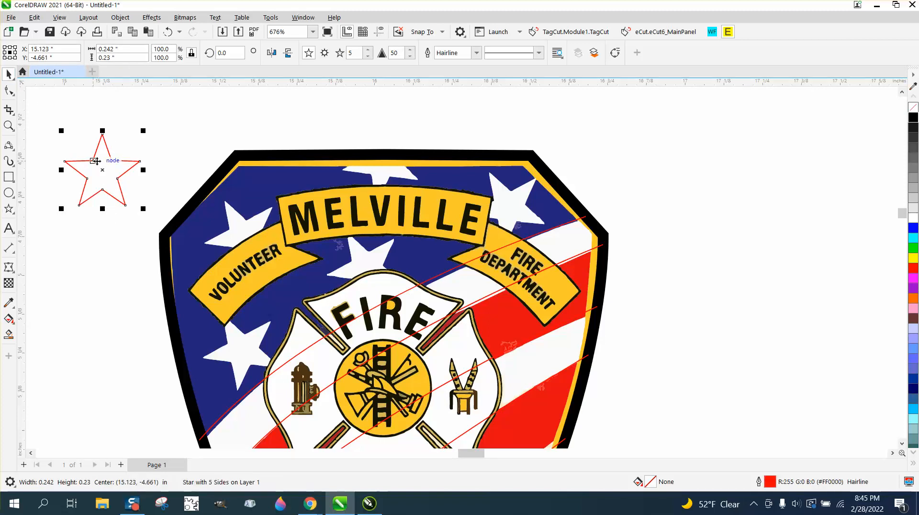
Move the star onto the lowest white star on the badge's left side and rotate it about 27.4 degrees to match.
drag(103, 168, 244, 349)
click(243, 349)
drag(286, 307, 262, 285)
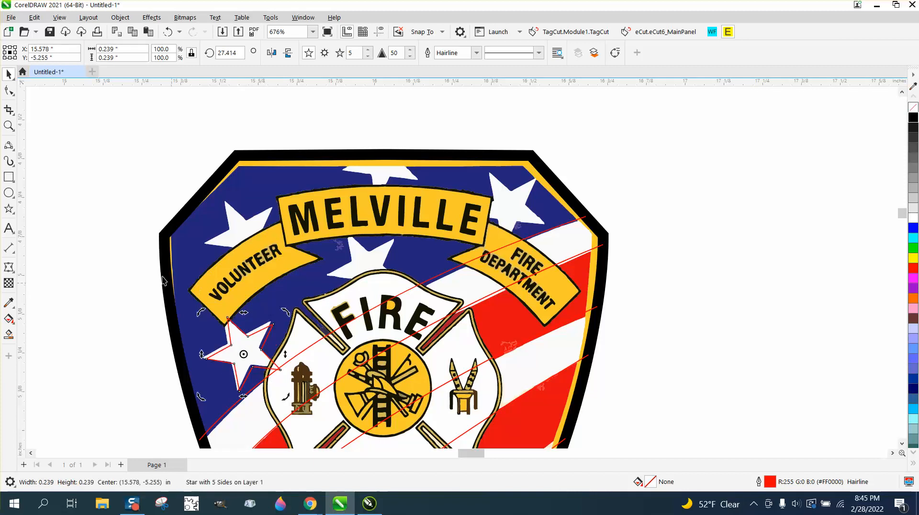
Place copies of the rotated star over the badge's other four white stars, including the partly hidden one above MELVILLE.
click(265, 331)
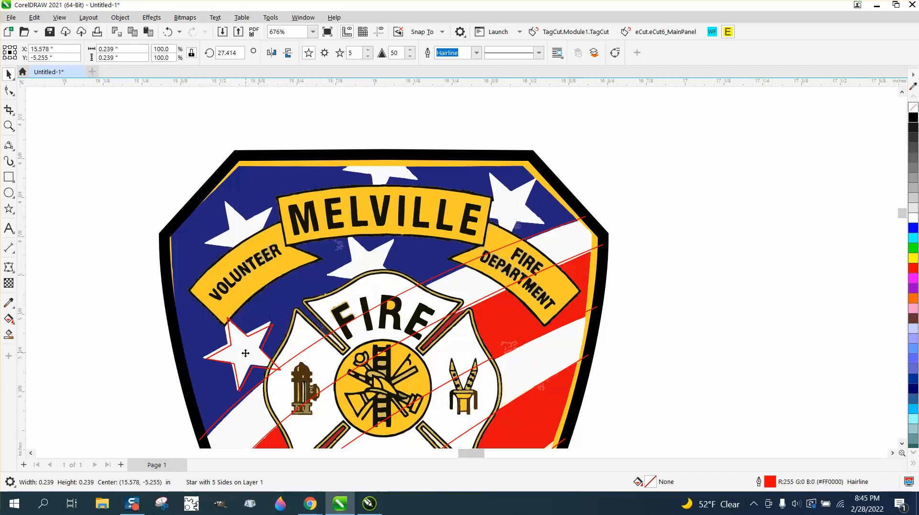
drag(259, 342, 244, 236)
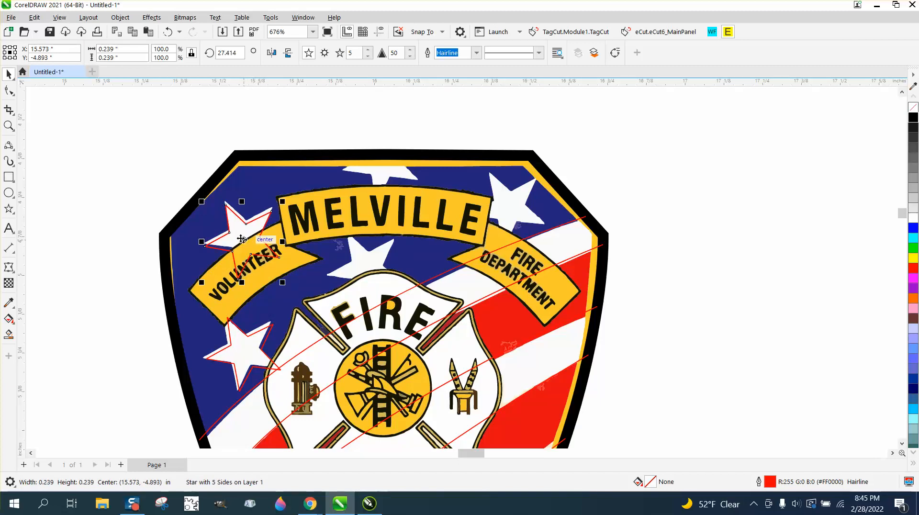
drag(257, 236, 376, 168)
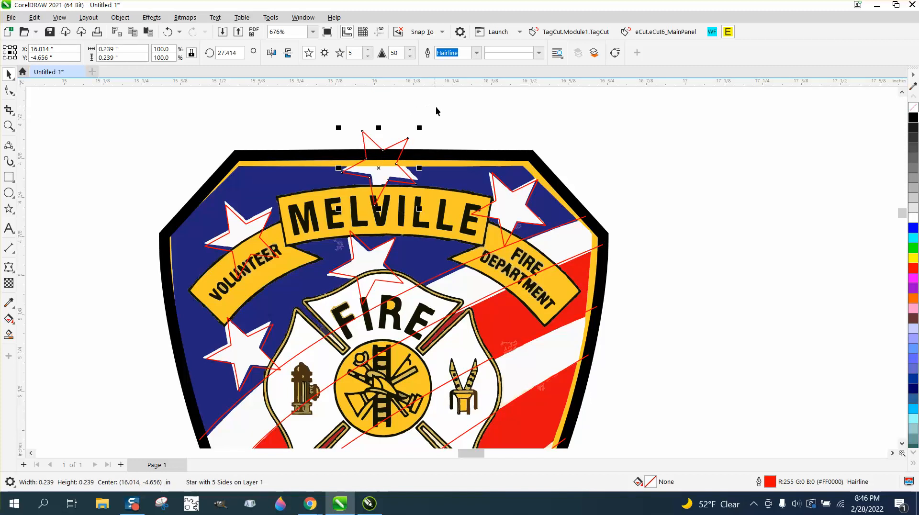
Select the shield group with its five stars and move them 2 inches left, off the badge artwork.
scroll(433, 110, down, 1)
scroll(158, 172, down, 1)
drag(134, 109, 578, 439)
key(Left)
scroll(534, 410, down, 1)
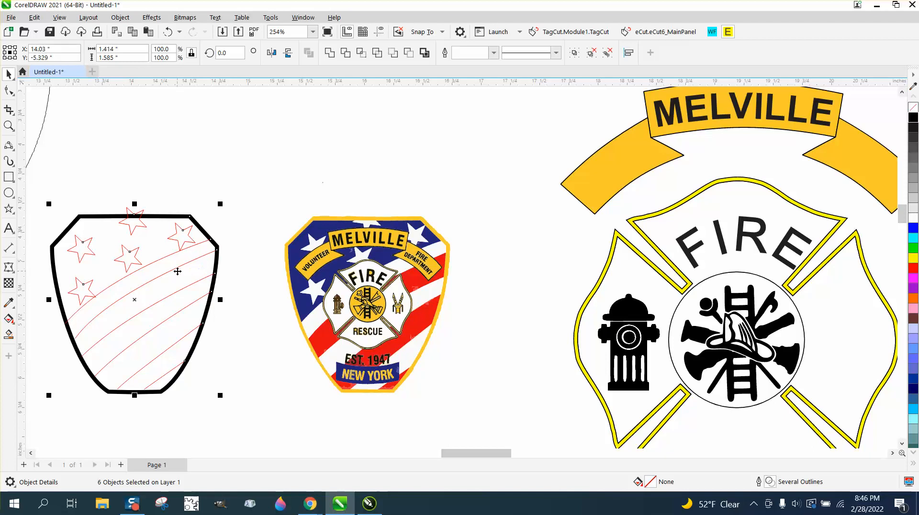
Ungroup the shield from its stripe curves and set the shield's outline width to Hairline.
shift+click(97, 218)
key(ctrl+g)
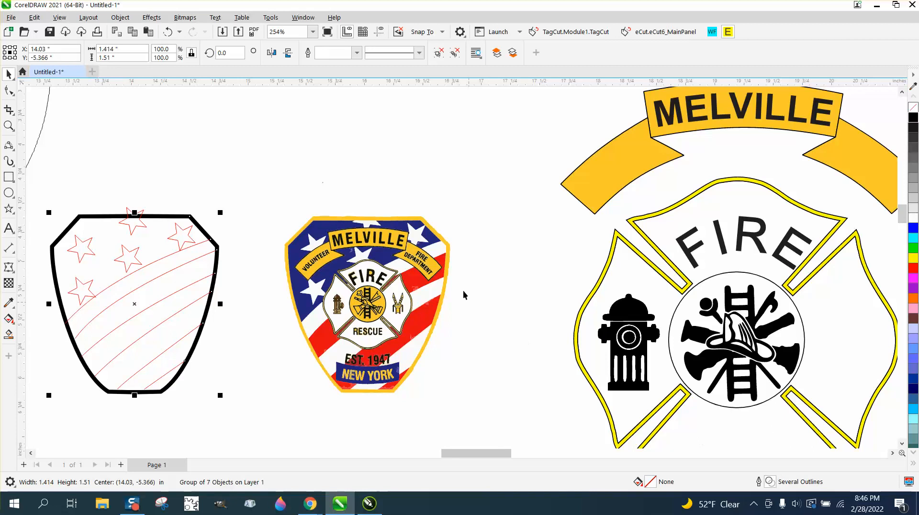
click(120, 17)
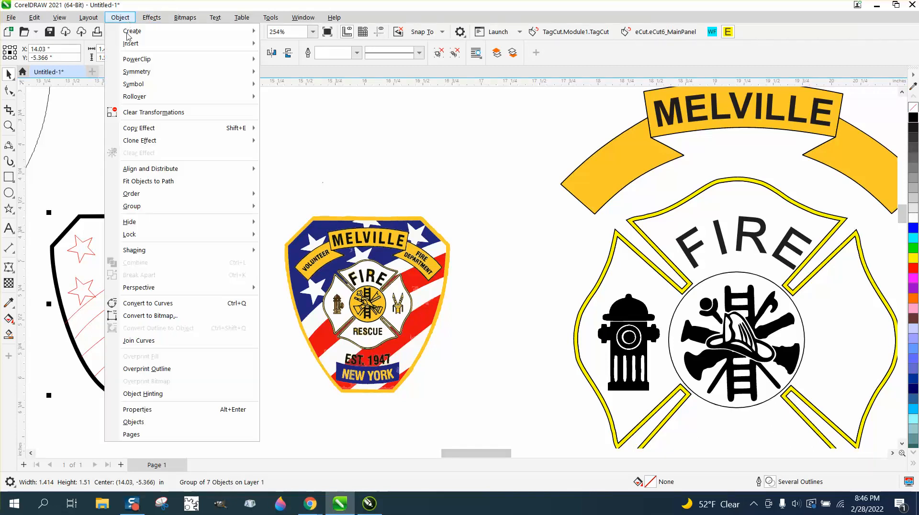
mouse_move(182, 205)
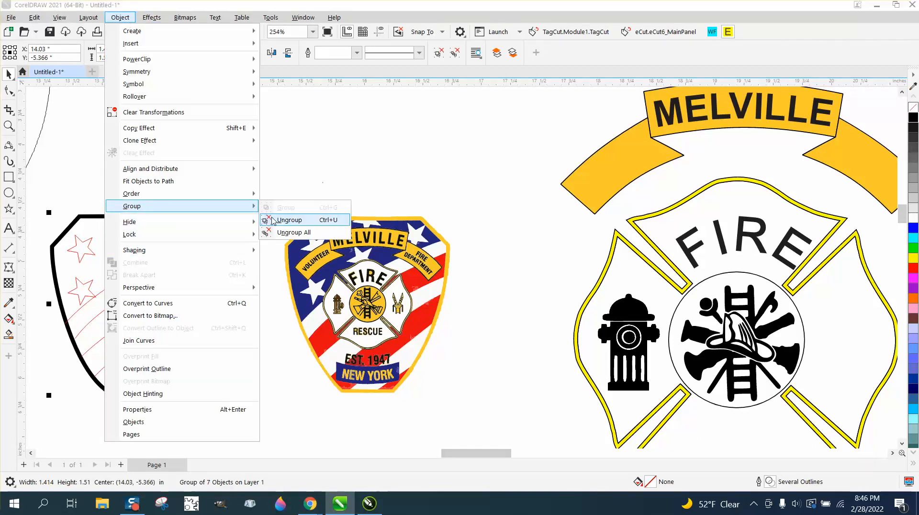
click(278, 219)
click(198, 225)
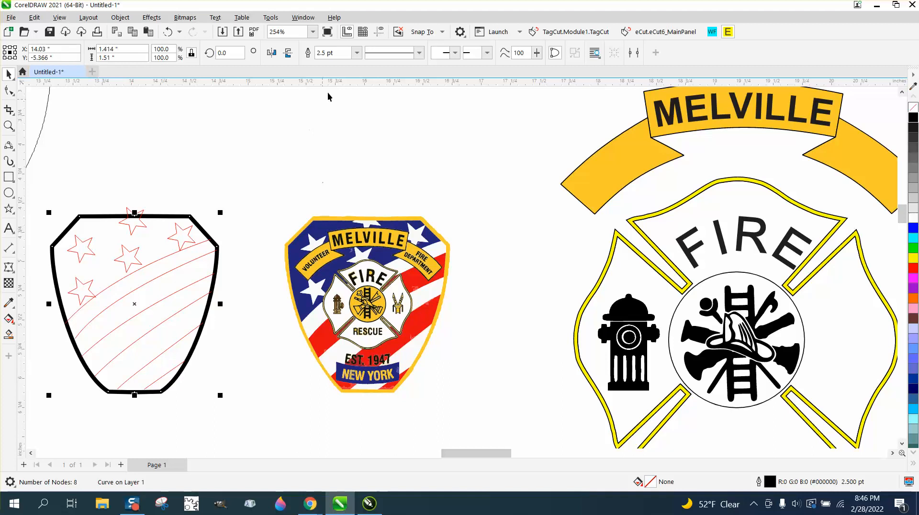
click(356, 52)
click(347, 74)
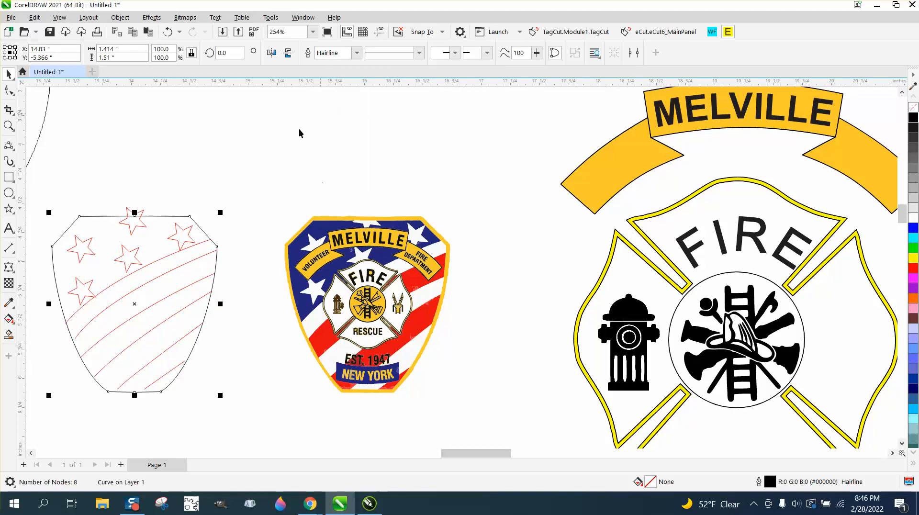
Remove the parts of the top star that stick out above the shield's upper edge with the Virtual Segment Delete tool.
click(8, 125)
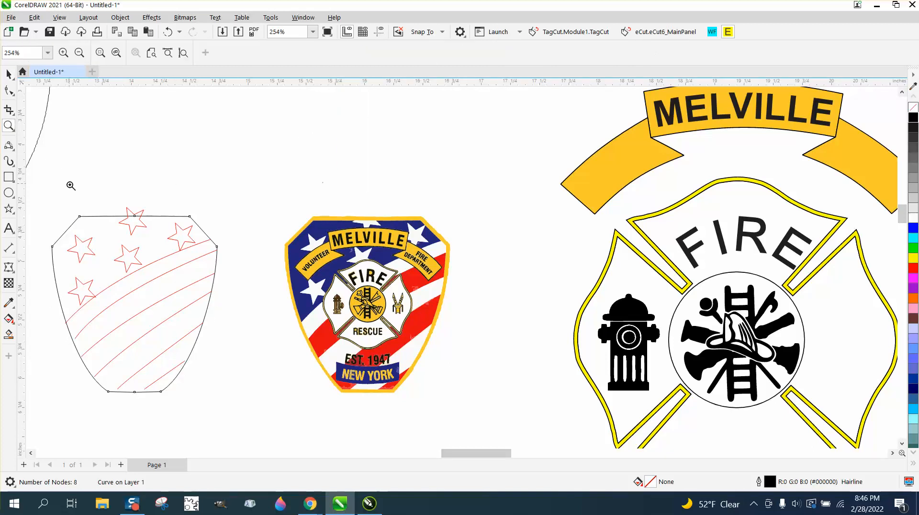
drag(75, 188, 317, 289)
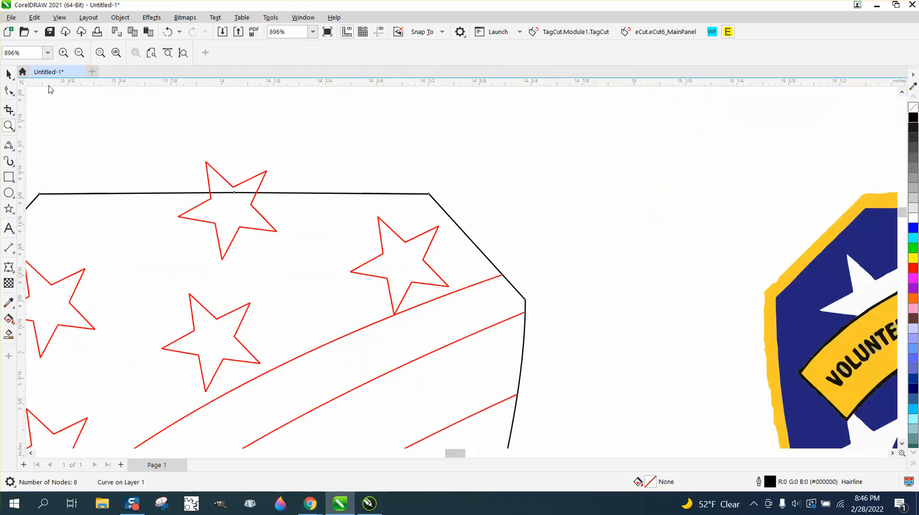
click(10, 110)
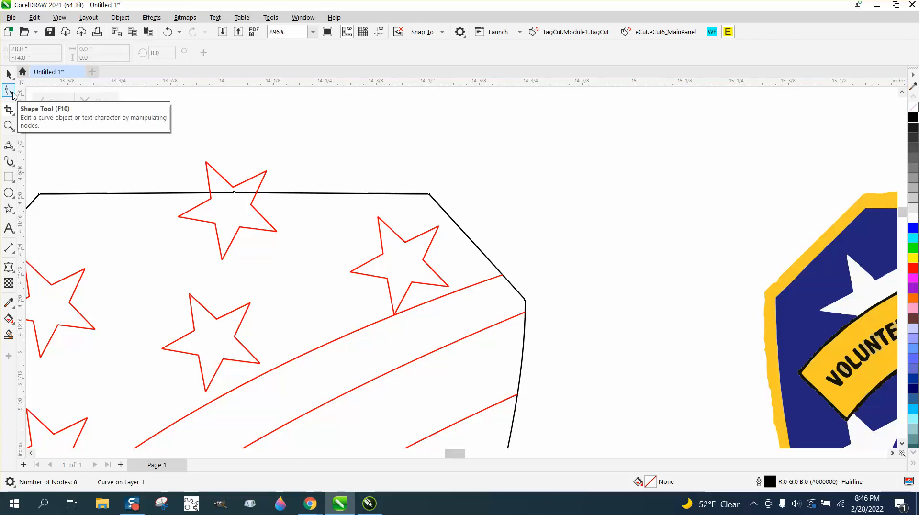
click(16, 98)
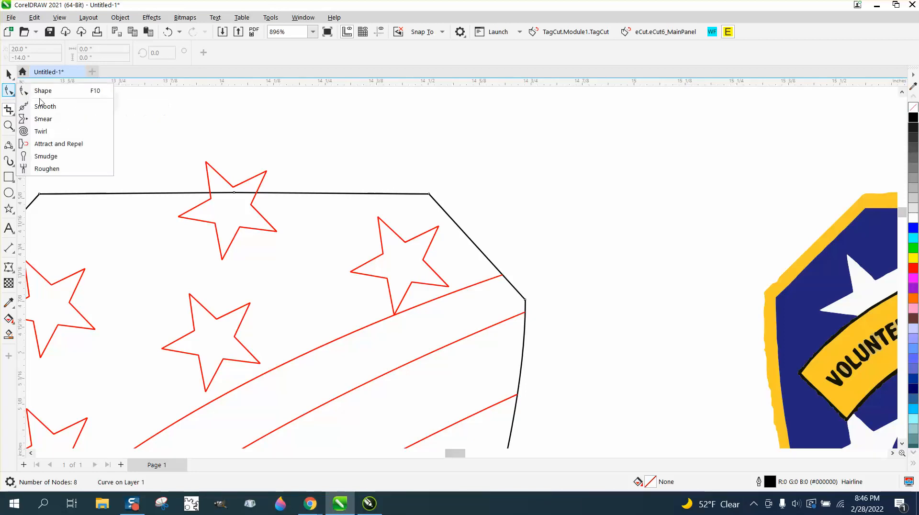
click(14, 111)
click(52, 135)
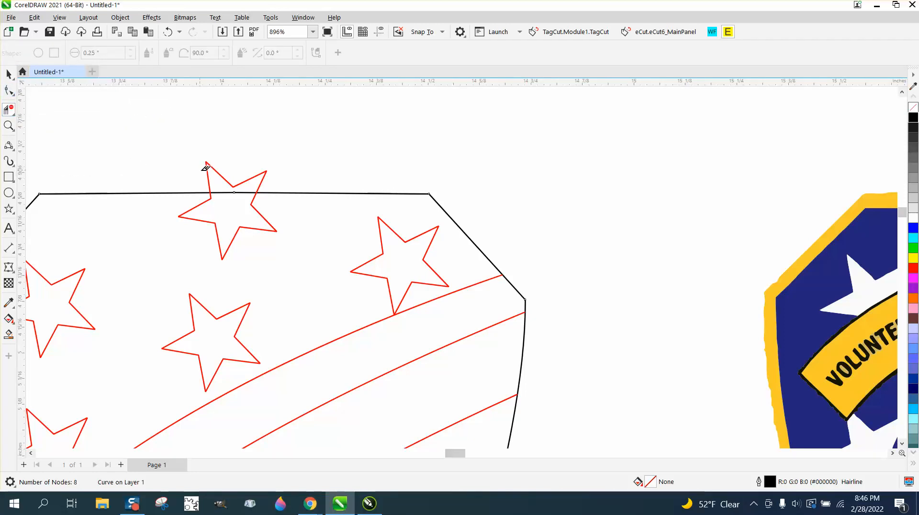
drag(206, 168, 273, 174)
scroll(285, 175, down, 4)
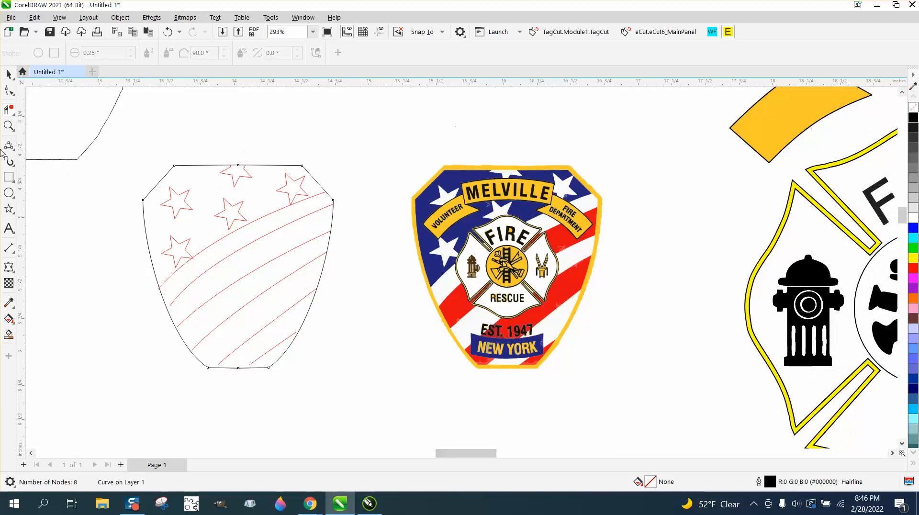
Group the shield outline with all its stripe curves and stars.
click(9, 74)
scroll(387, 277, down, 2)
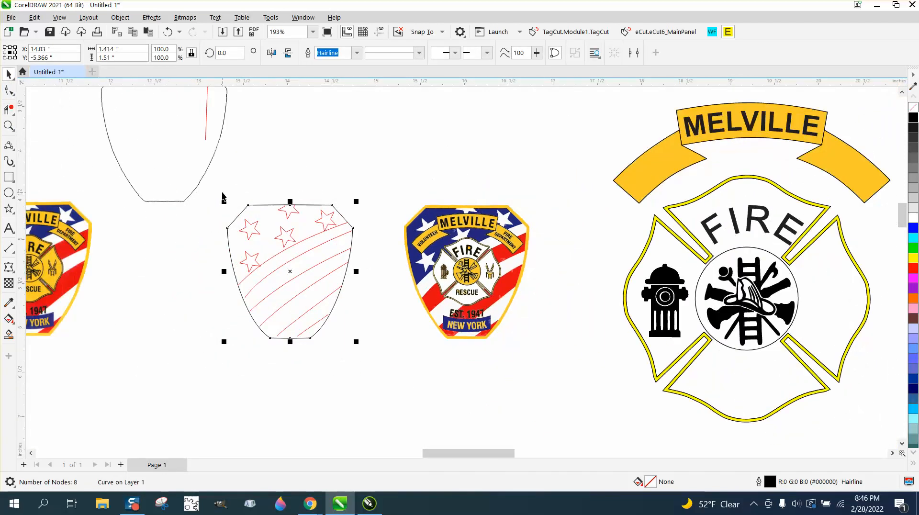
drag(217, 187, 281, 284)
drag(383, 353, 387, 334)
key(ctrl+g)
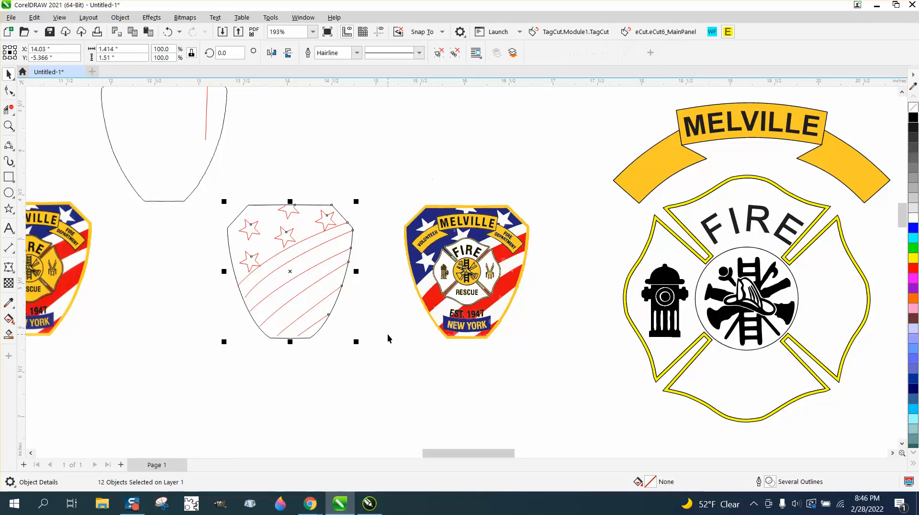
Enlarge the shield group proportionally by about 324.7%, to about 4.59 by 4.90 inches.
scroll(474, 270, down, 1)
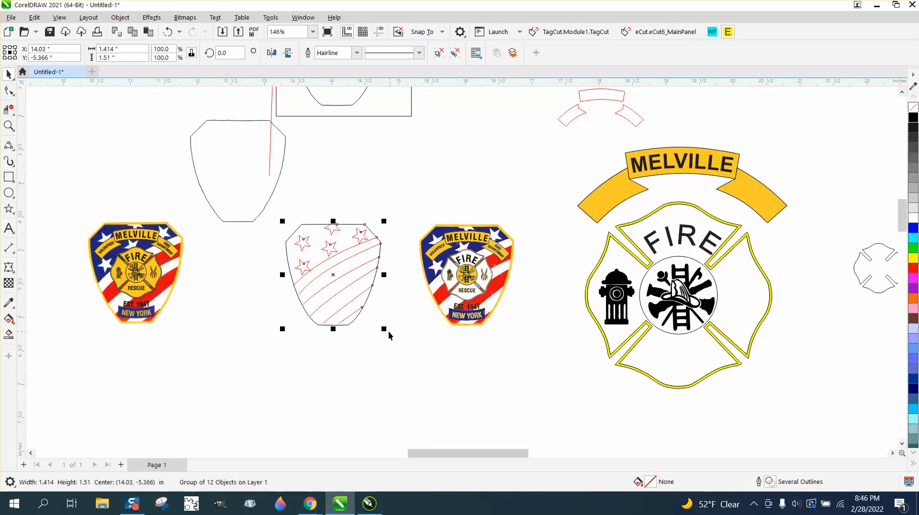
drag(385, 329, 630, 427)
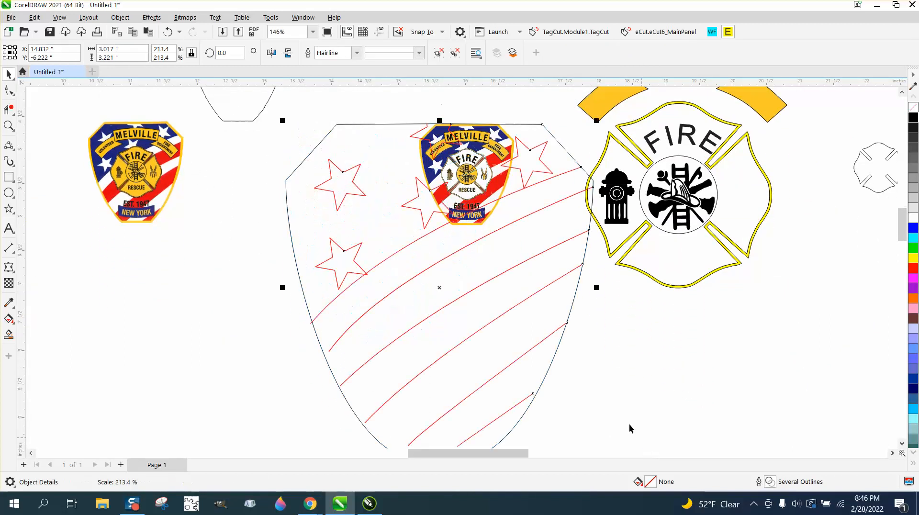
scroll(556, 377, down, 2)
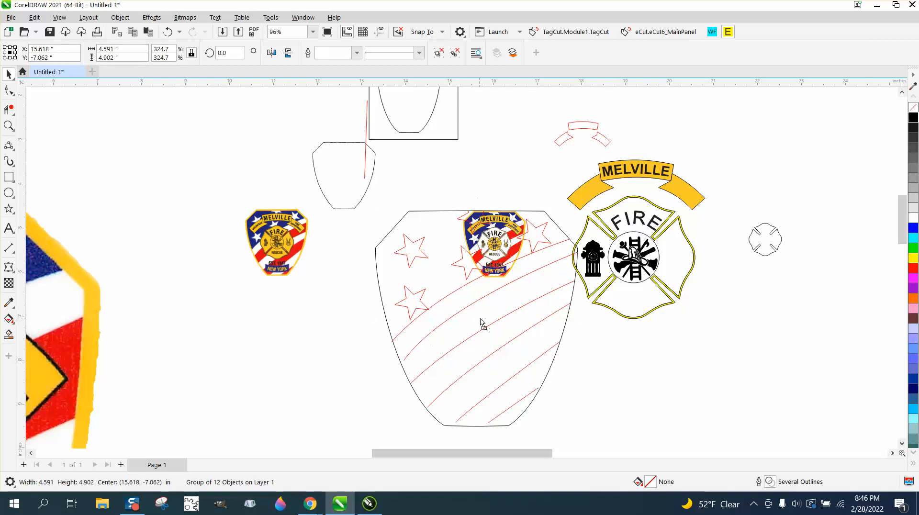
Position the enlarged shield group around the MELVILLE banner and fire emblem, and delete the small red banner outlines above it.
drag(484, 323, 642, 261)
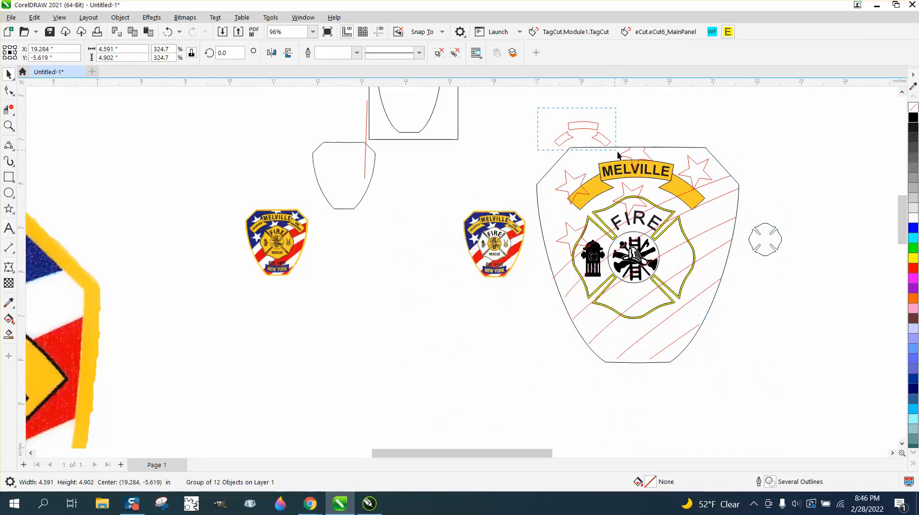
drag(617, 151, 666, 140)
key(Delete)
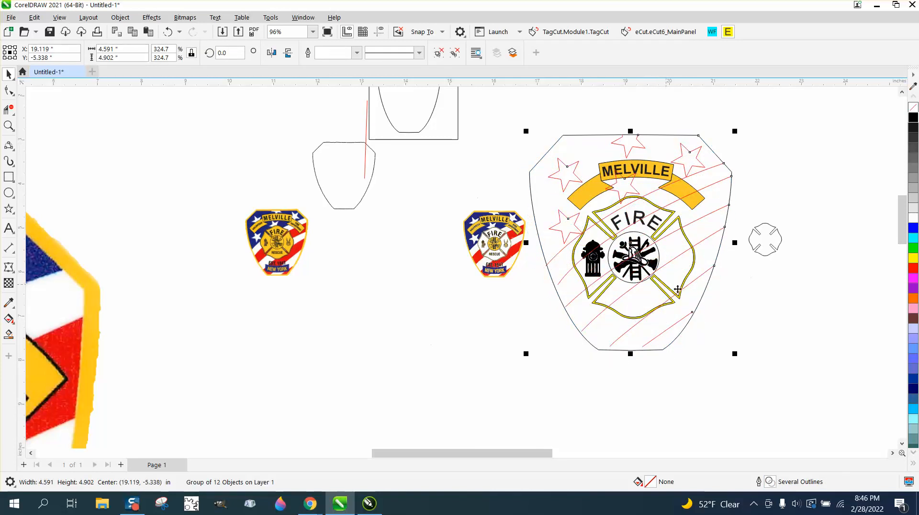
Lower the shield group slightly around the banner, and move it 4 inches right, clear of the fire emblem.
drag(718, 254, 718, 257)
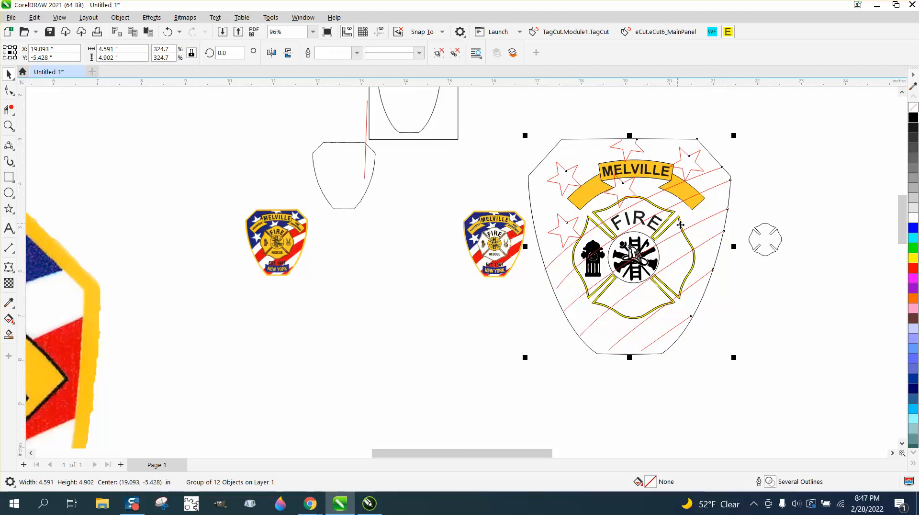
click(8, 126)
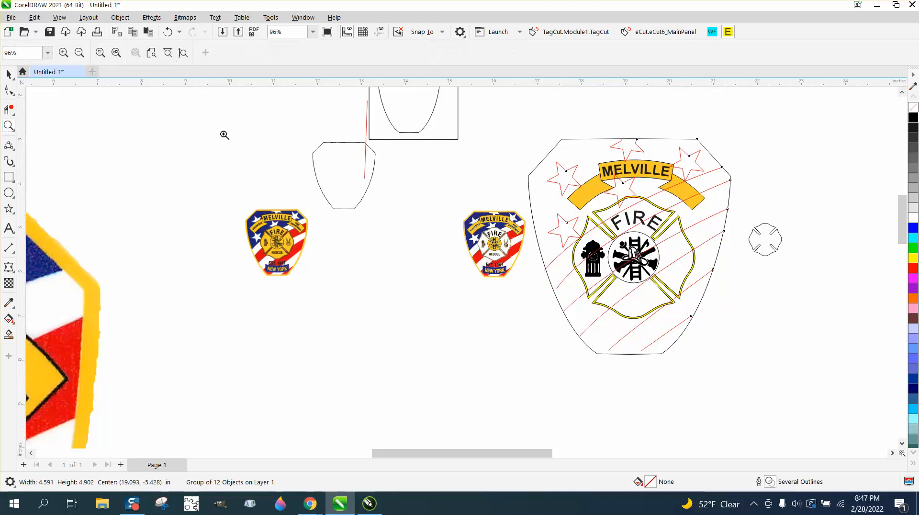
drag(537, 152, 768, 249)
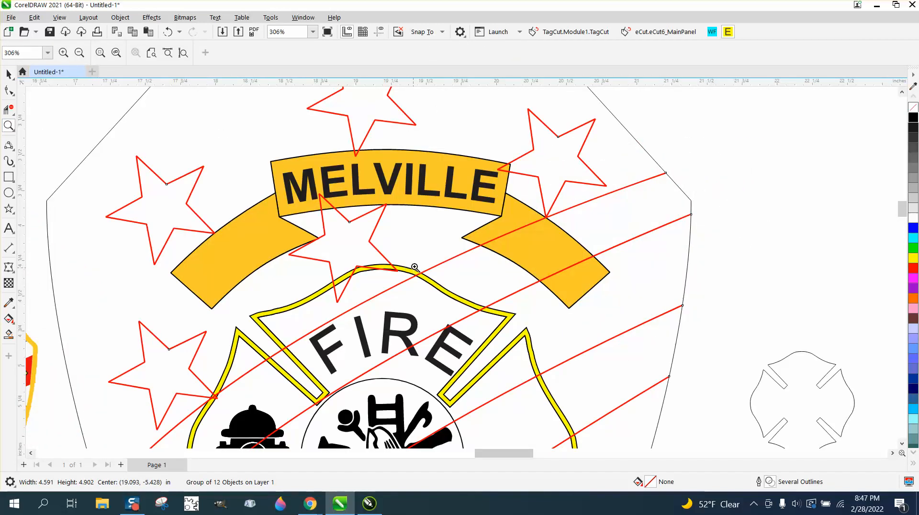
scroll(577, 228, down, 2)
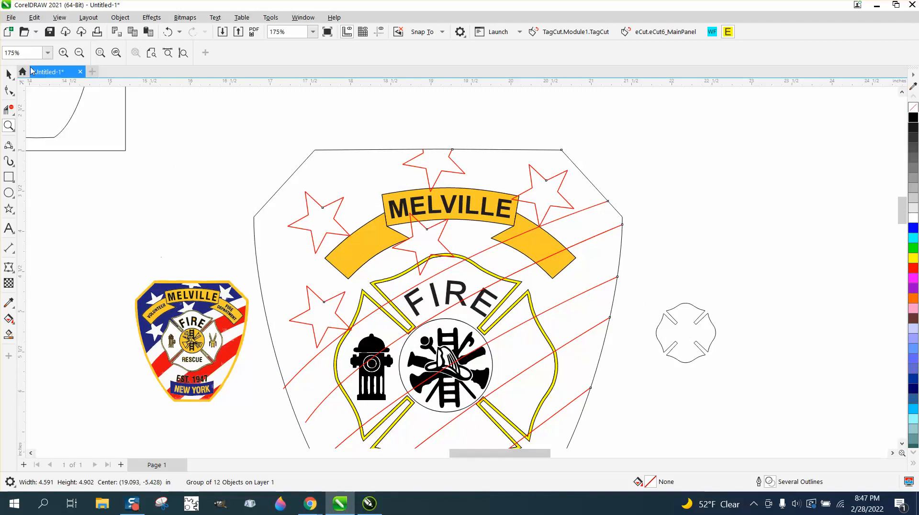
click(9, 75)
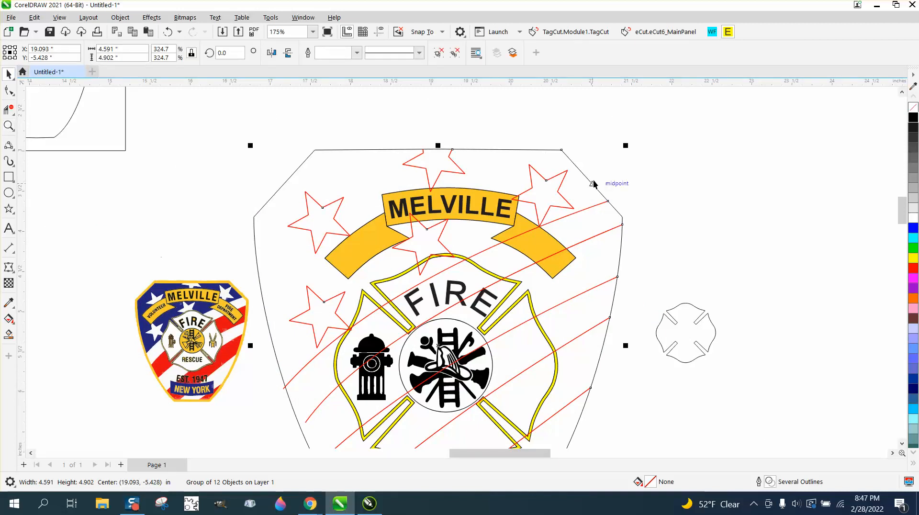
key(shift+Right)
key(shift+Right)
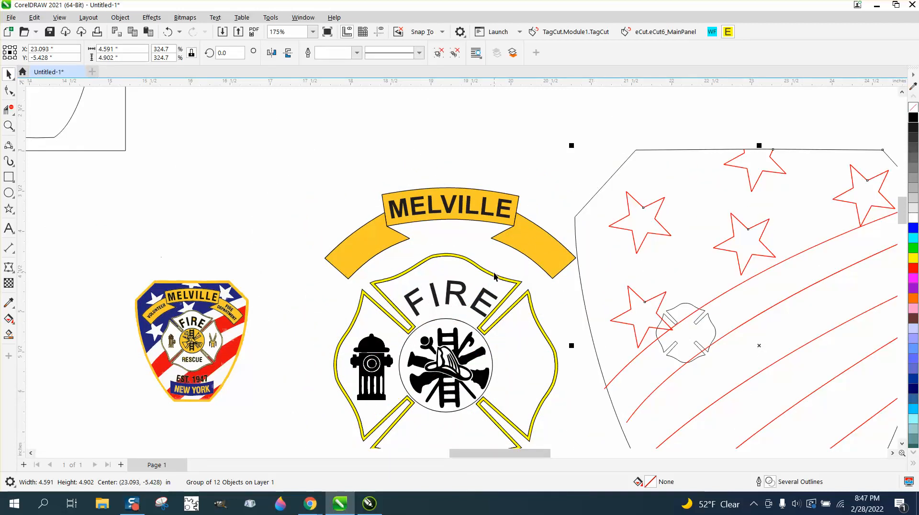
Place a vertical guideline through the center of the large Maltese cross and show the guidelines.
click(500, 275)
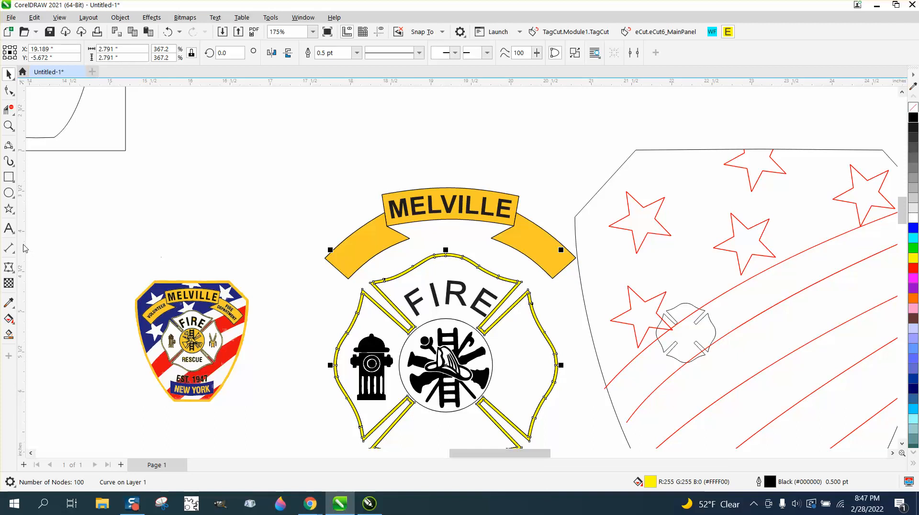
drag(334, 325, 447, 362)
click(490, 215)
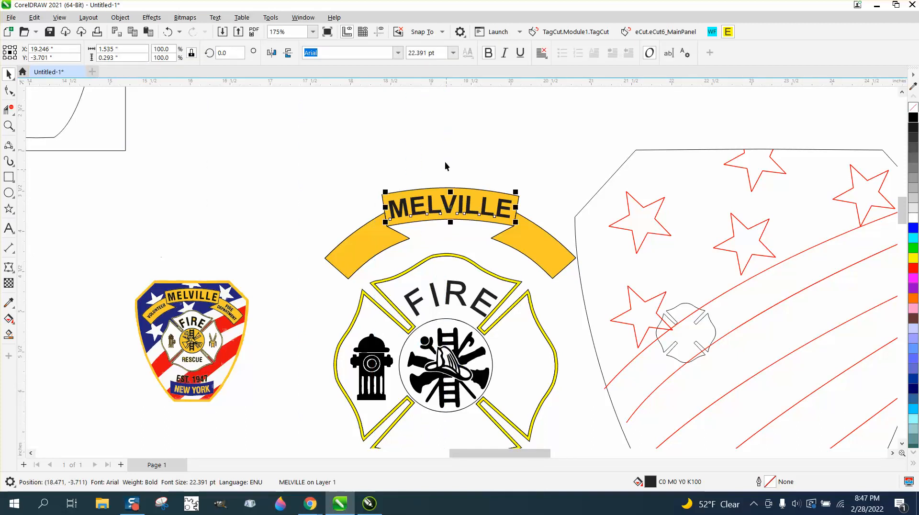
click(377, 31)
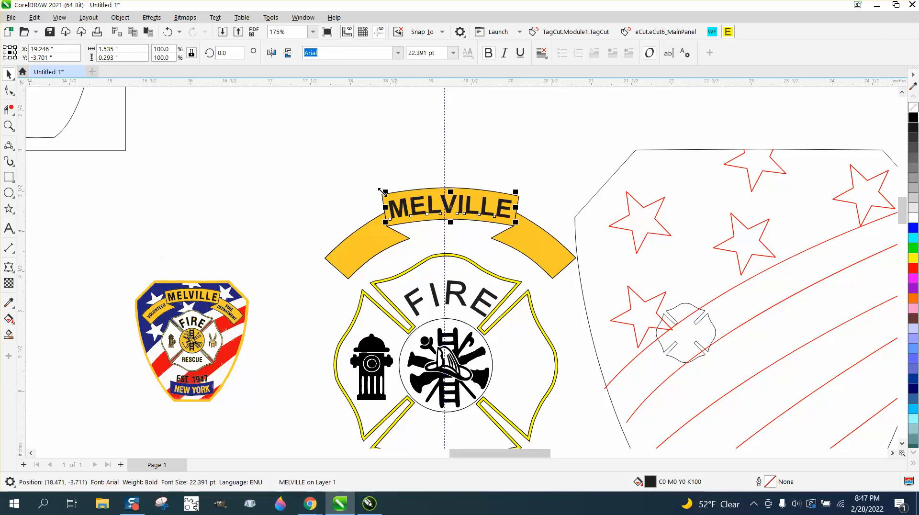
Group the MELVILLE text with its banner pieces and center the group on the vertical guideline.
drag(285, 169, 589, 295)
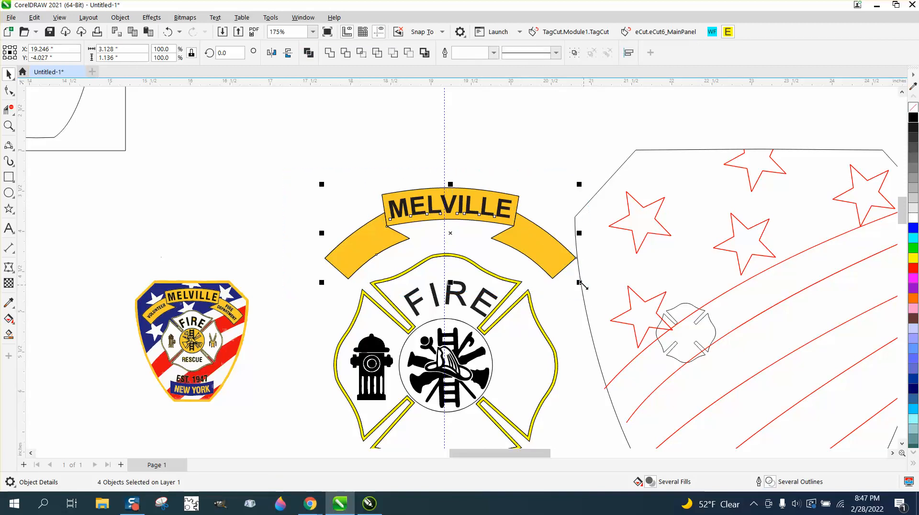
key(ctrl+g)
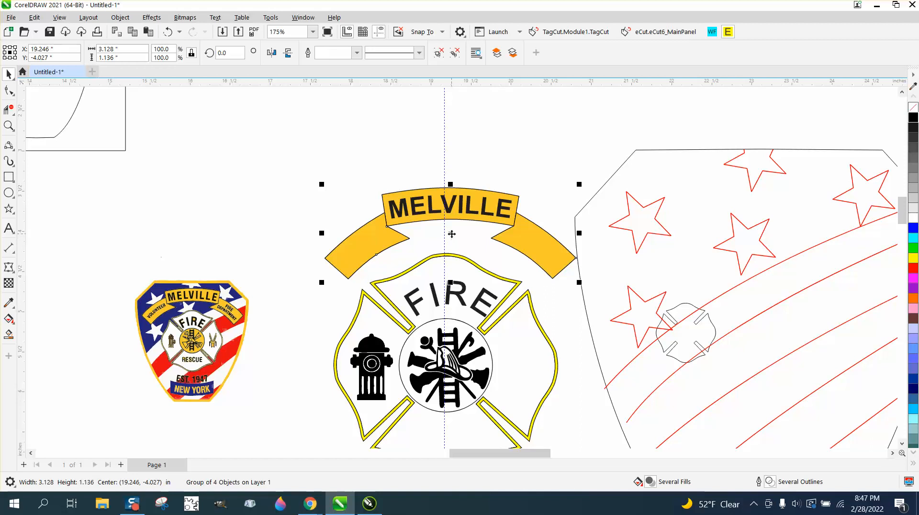
drag(451, 234, 445, 235)
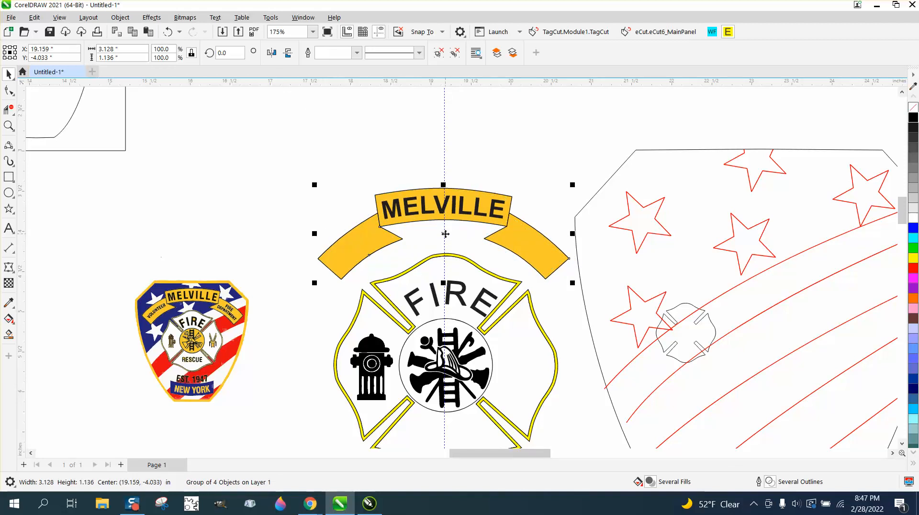
Set the nudge distance to 0.01 inches and shift the banner group and FIRE lettering one nudge right.
click(313, 159)
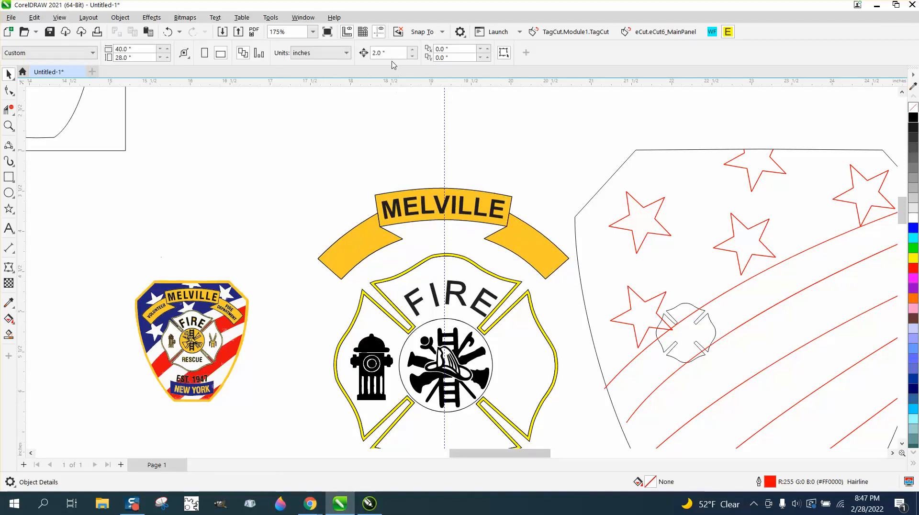
drag(391, 53, 354, 53)
text(.01)
drag(276, 162, 607, 321)
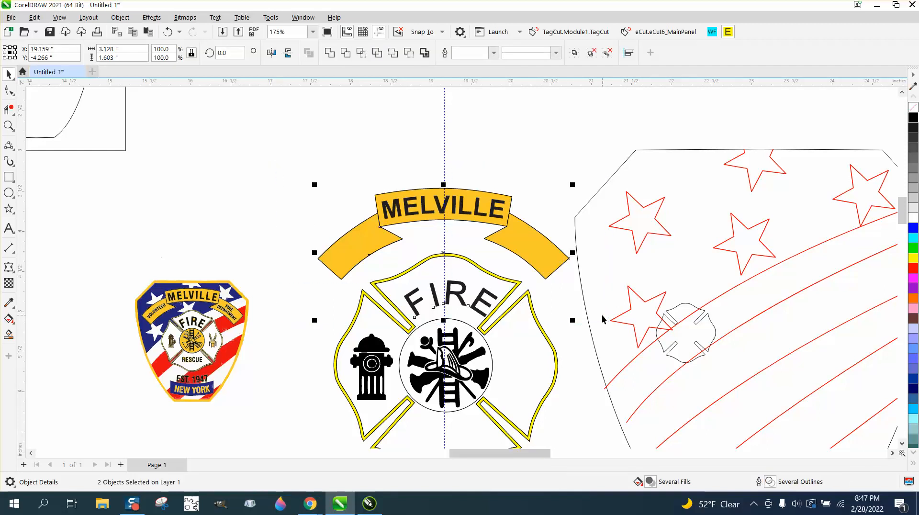
key(Right)
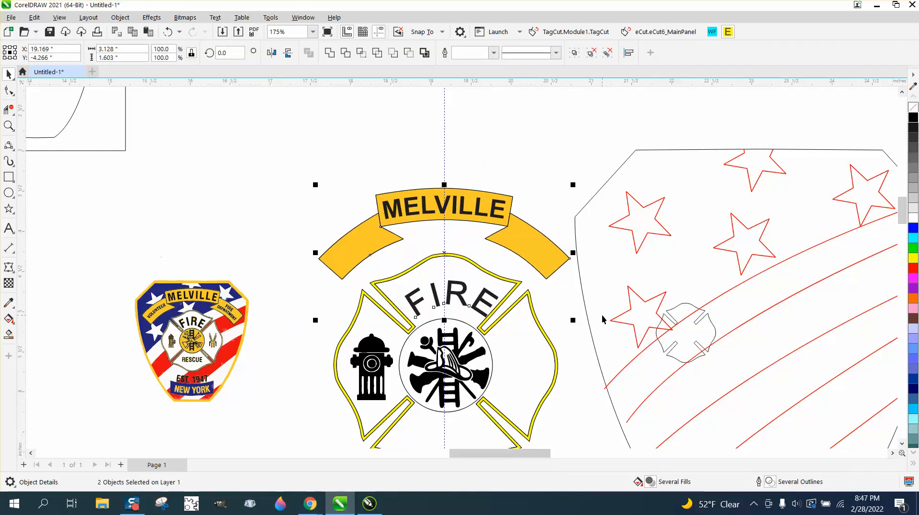
Set the nudge distance to 2 inches and move the shield group 4 inches left, back around the emblem.
click(521, 121)
double_click(402, 54)
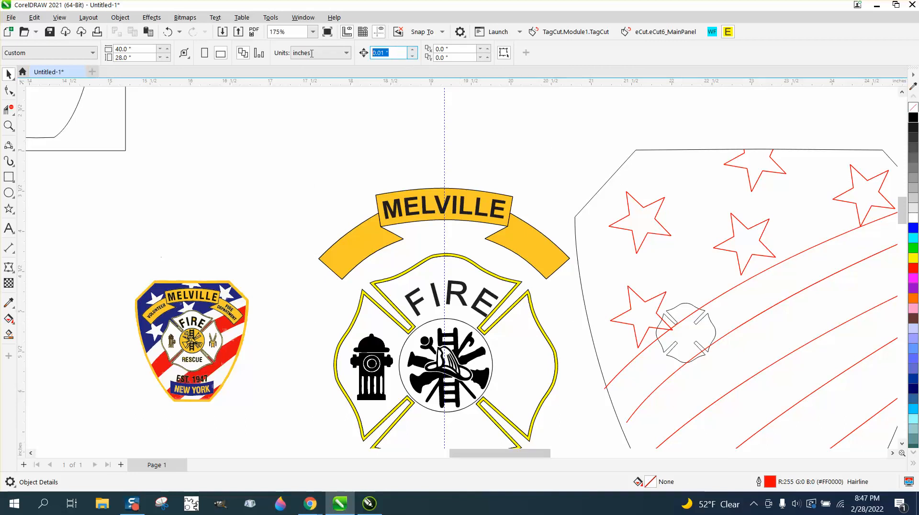
text(2)
key(Return)
scroll(338, 123, down, 2)
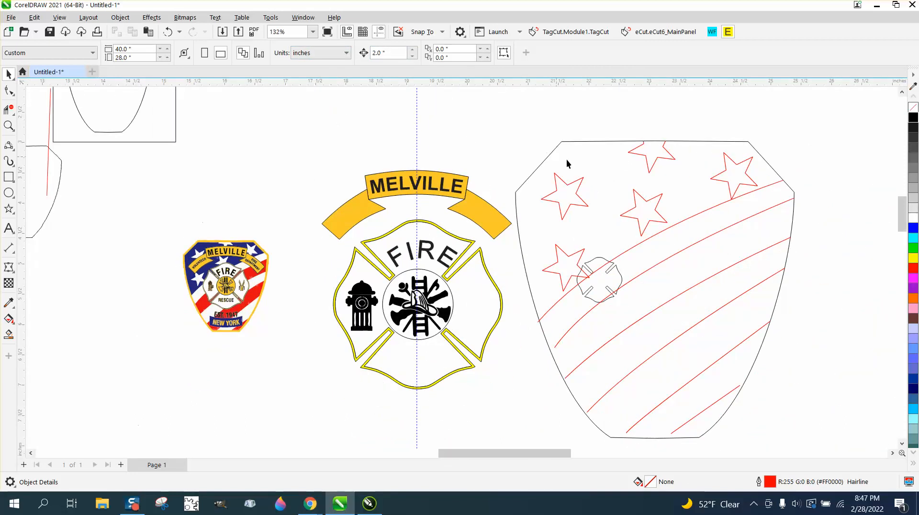
click(606, 261)
key(Left)
key(Left)
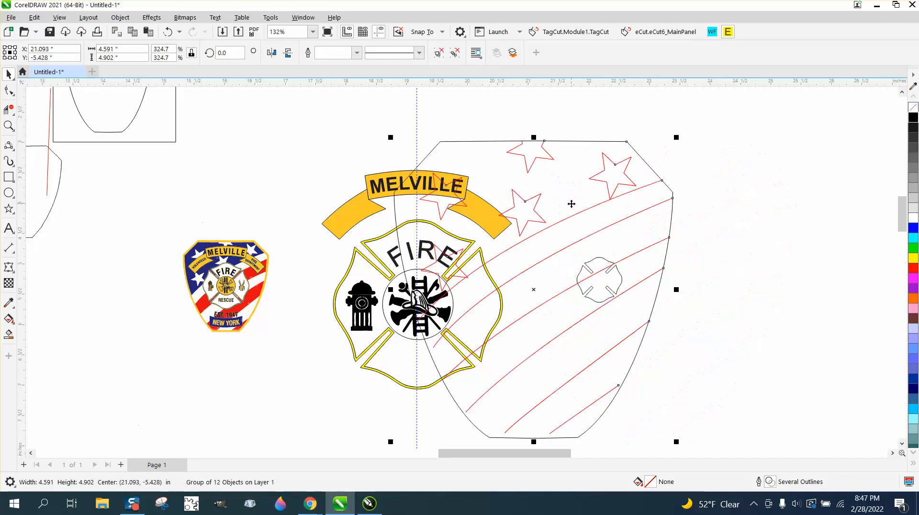
Delete the small leftover Maltese cross outline beside the shield.
drag(577, 232, 689, 327)
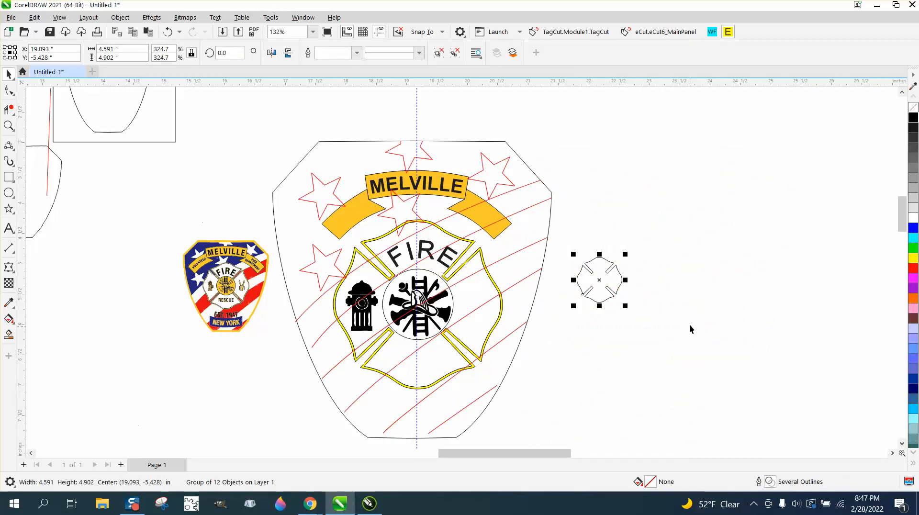
key(Delete)
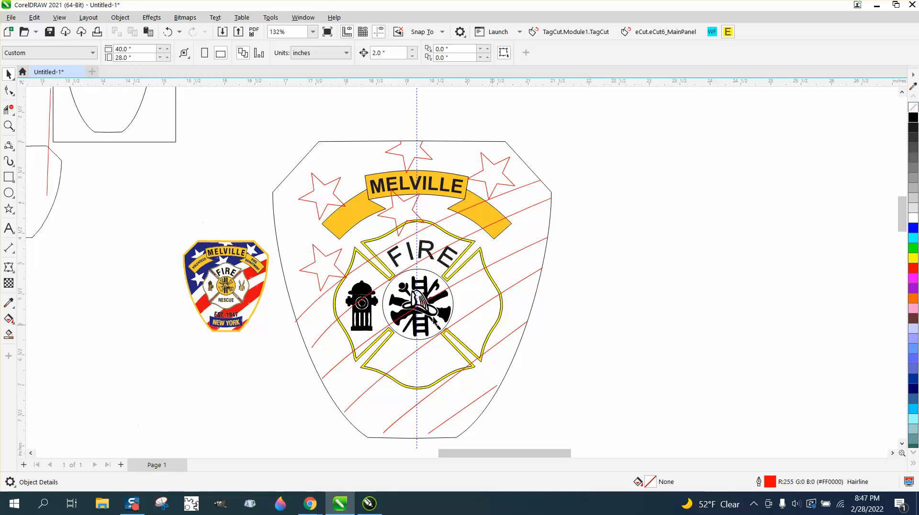
Try to fill the shield with the navy blue sampled from the reference patch, and undo the fill.
drag(186, 277, 281, 358)
click(245, 320)
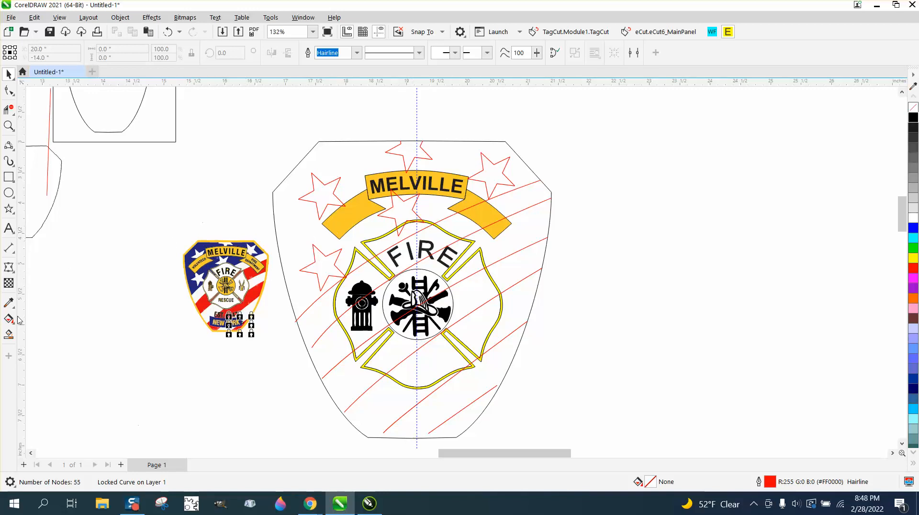
click(10, 336)
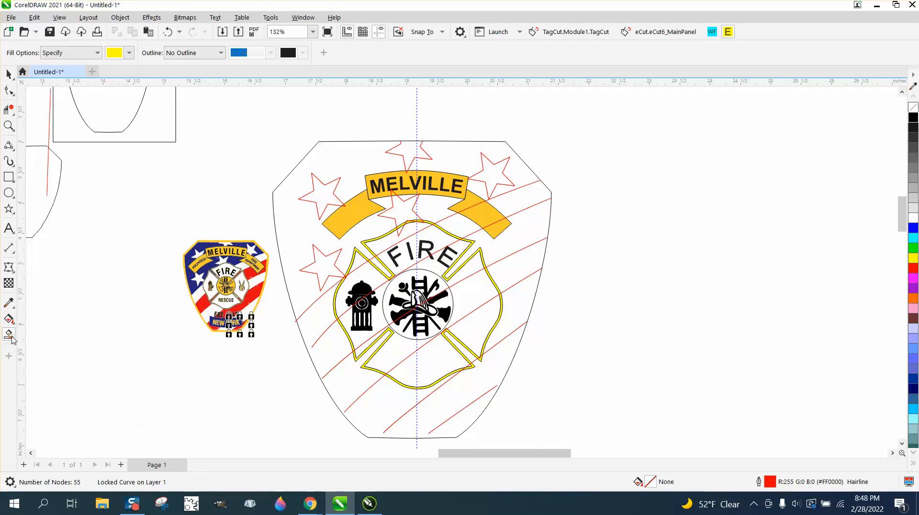
click(14, 307)
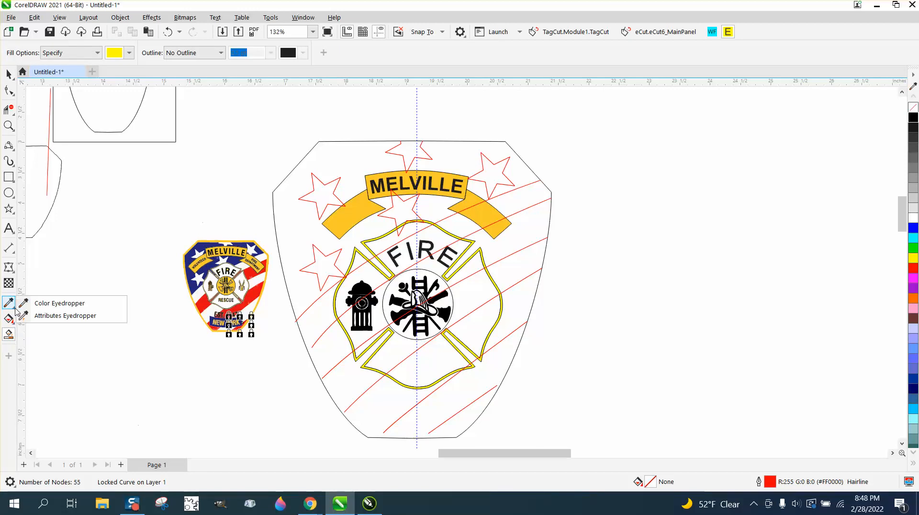
click(66, 317)
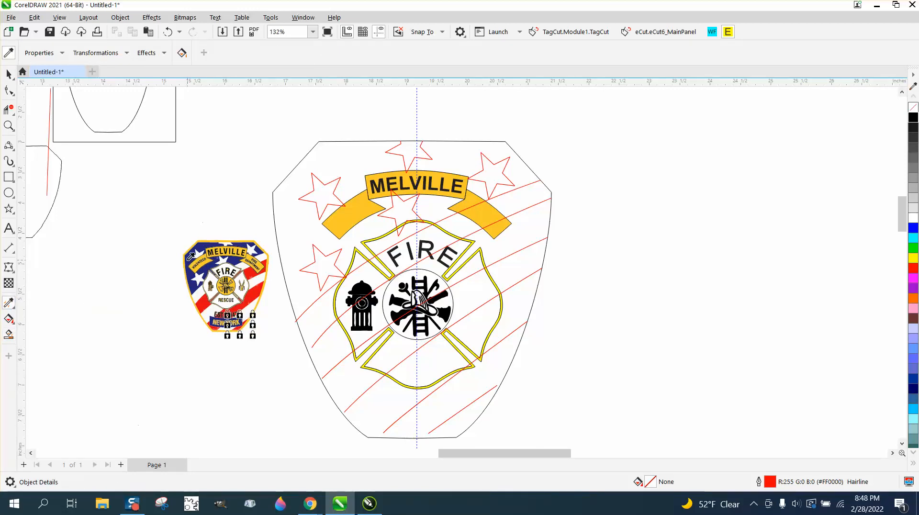
click(189, 260)
click(339, 161)
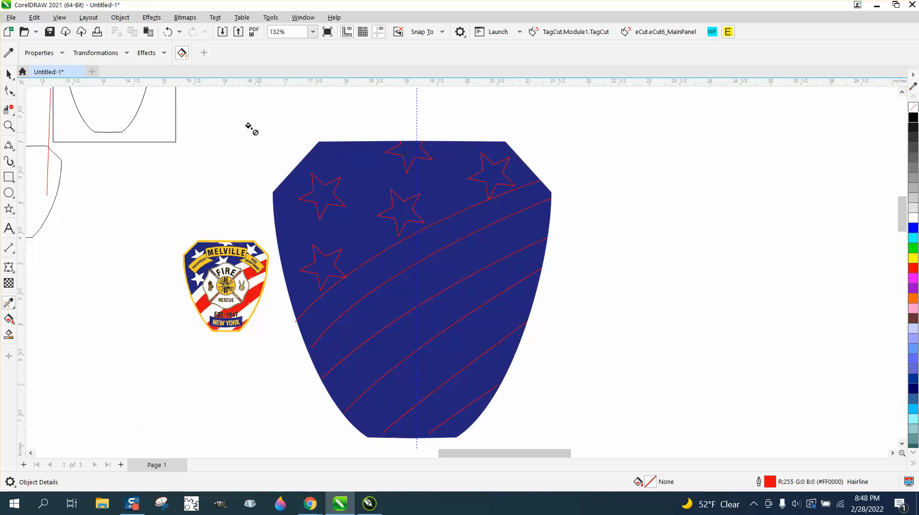
click(168, 32)
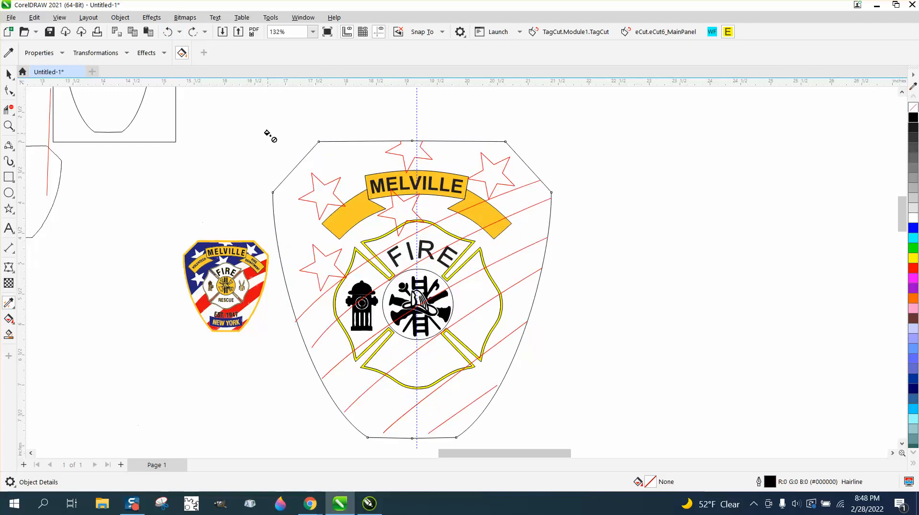
Try to select the end node of the stripe curve near the shield's lower-left edge with the Shape tool.
click(9, 74)
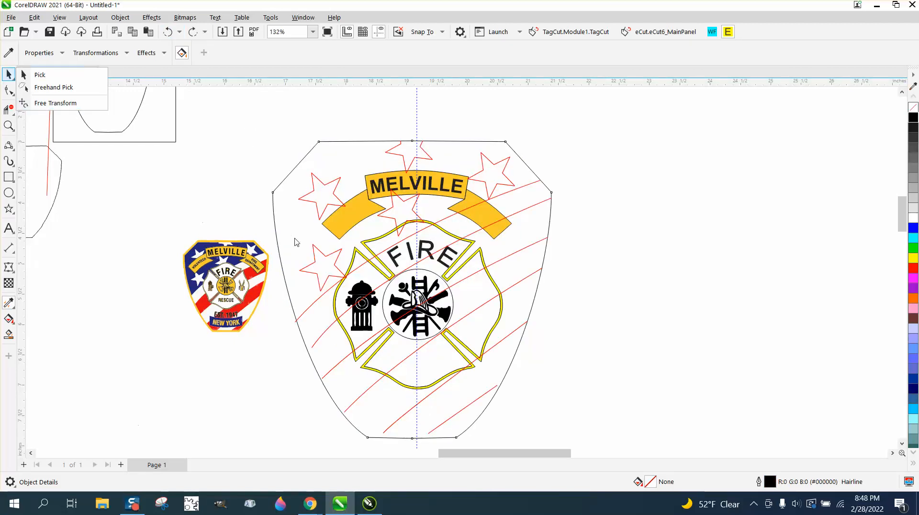
click(12, 125)
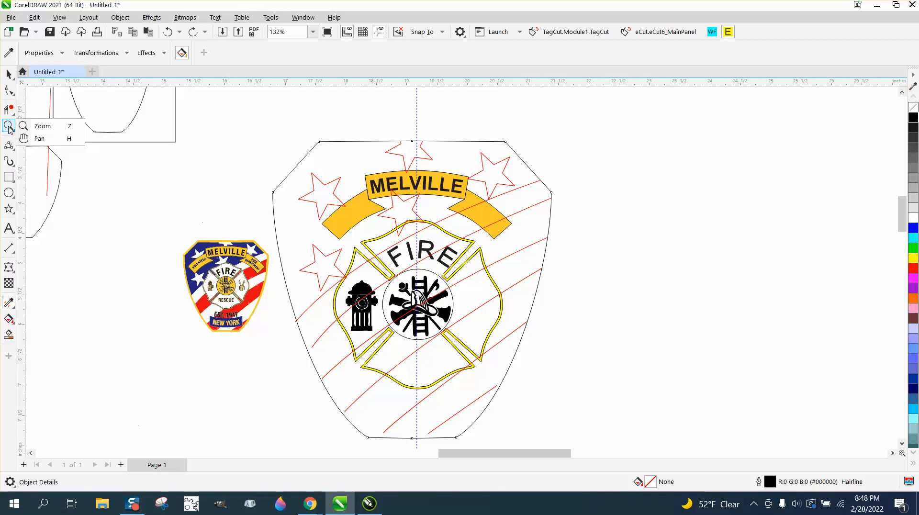
click(41, 126)
drag(242, 274, 495, 442)
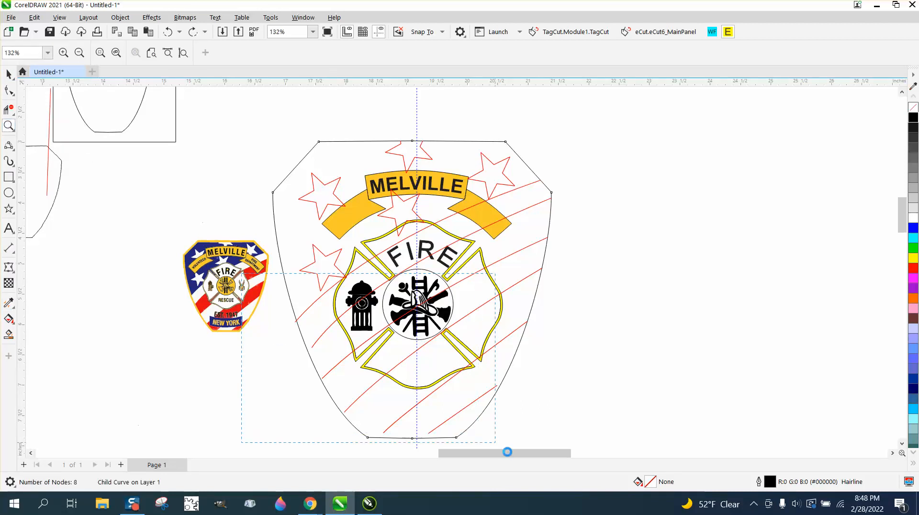
click(8, 110)
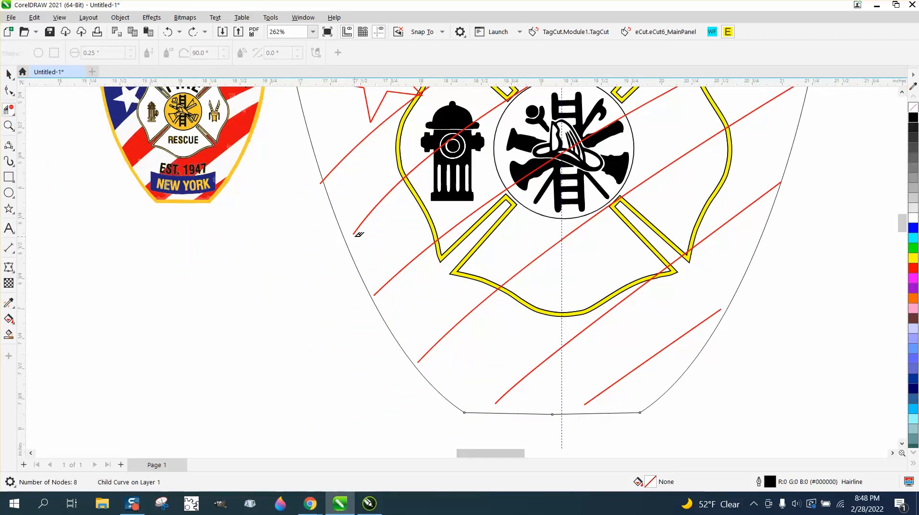
click(13, 93)
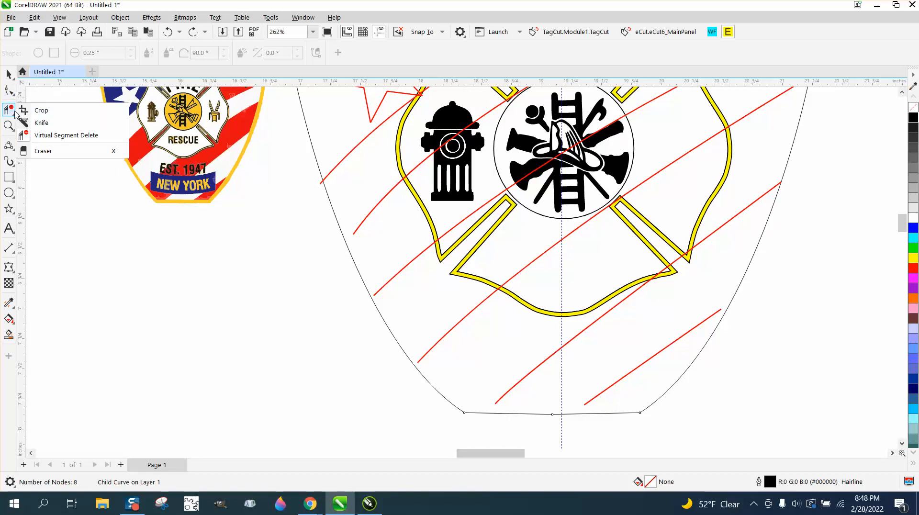
click(37, 93)
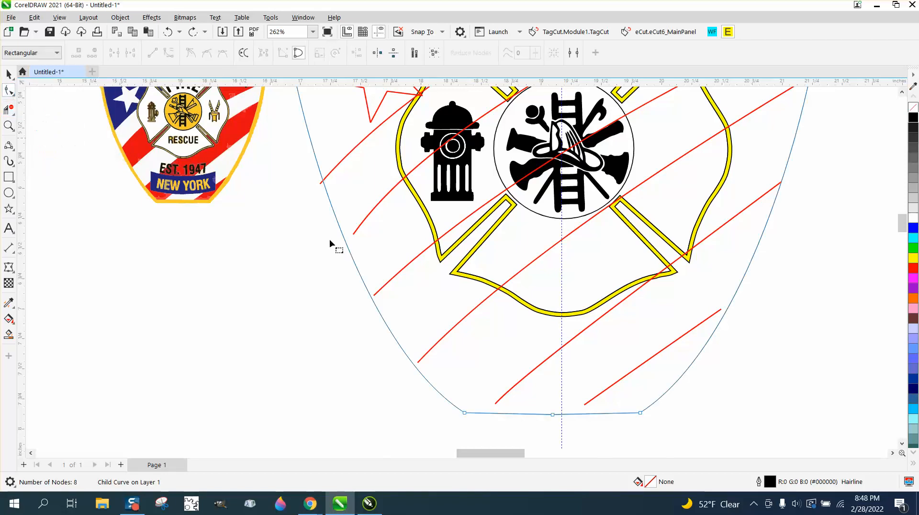
click(353, 234)
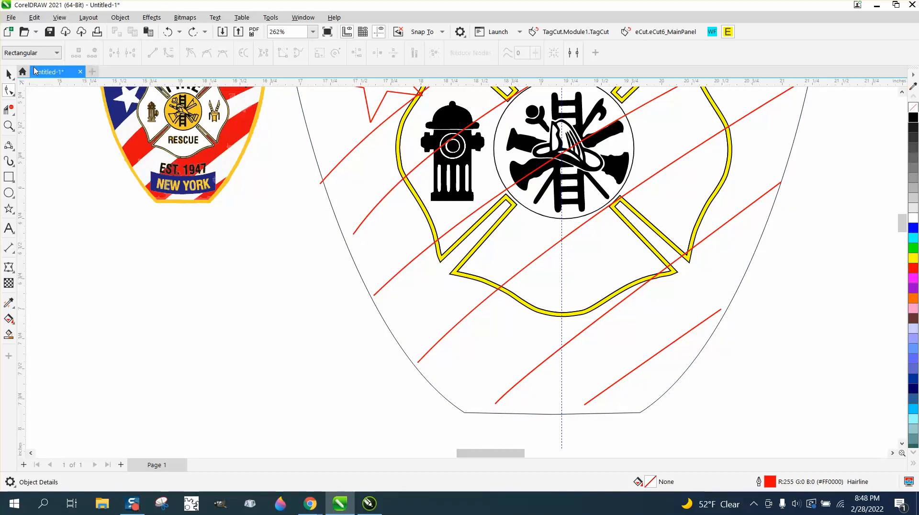
Ungroup the 12-object shield group so its outline, stars and stripe curves can be edited separately.
click(9, 74)
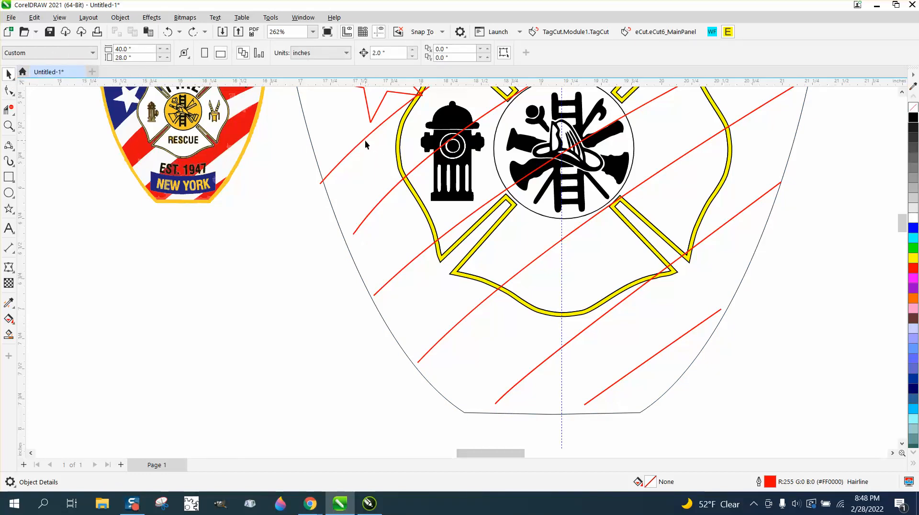
click(365, 141)
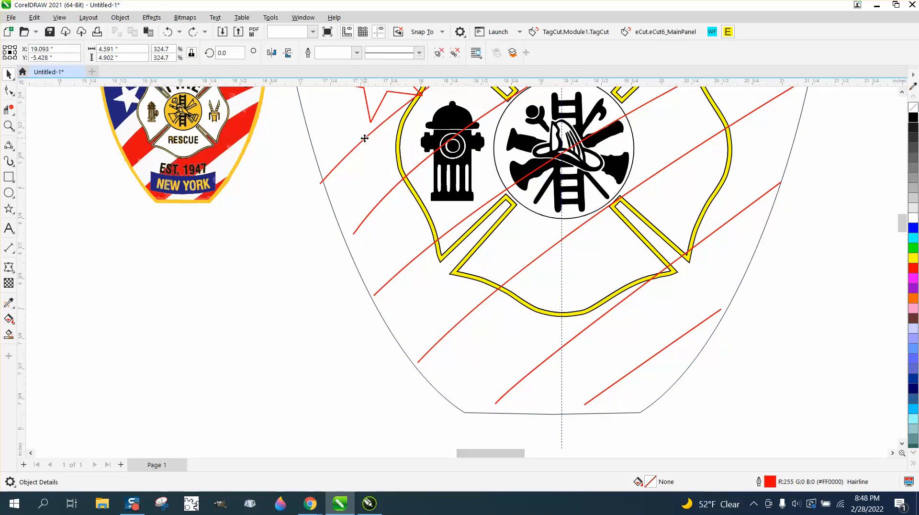
click(120, 18)
mouse_move(177, 205)
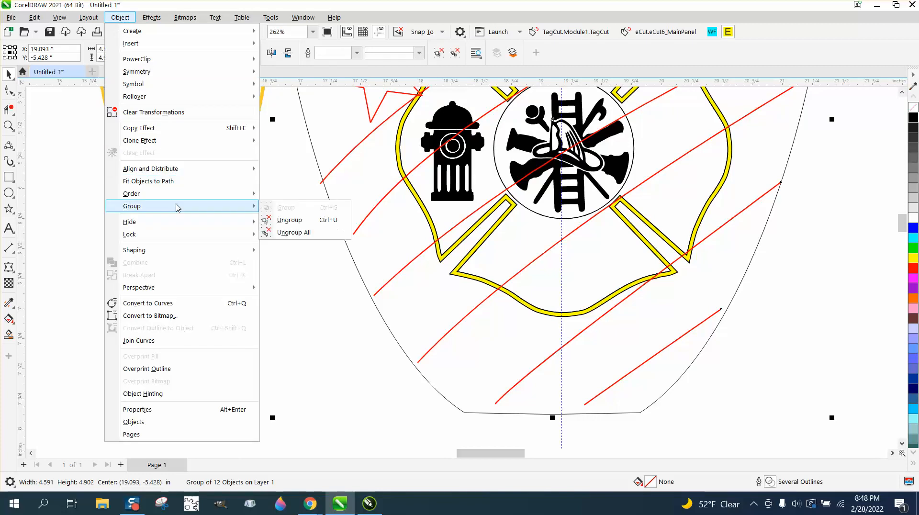
click(302, 221)
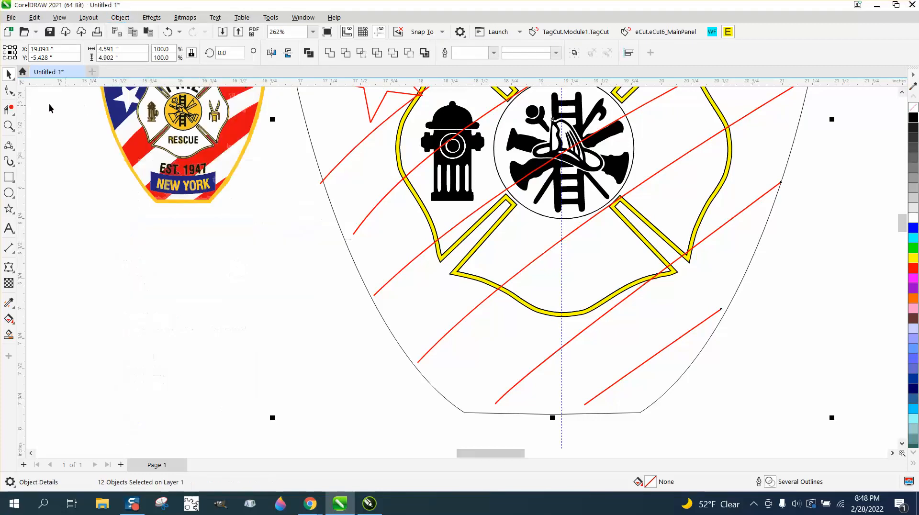
Extend the lower-left ends of the second, third and fourth stripe curves past the shield's left edge with the Shape tool.
click(9, 90)
click(353, 233)
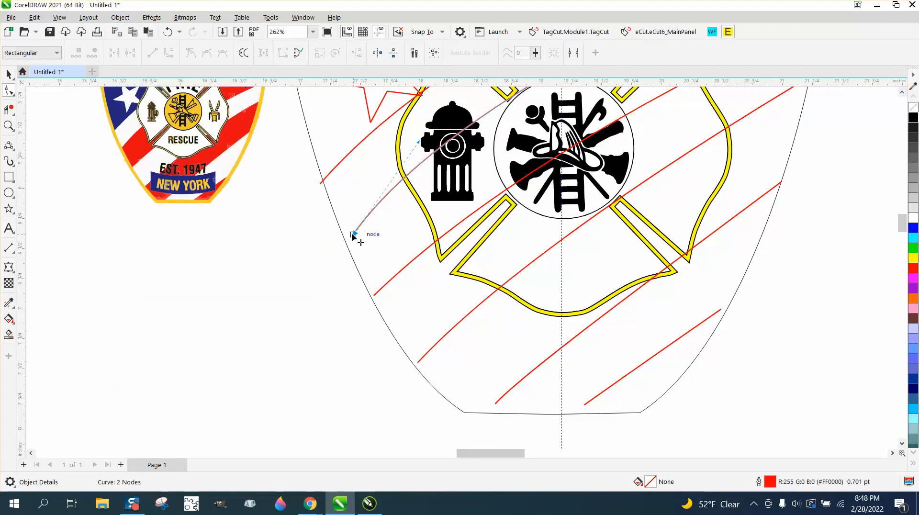
drag(354, 234, 336, 252)
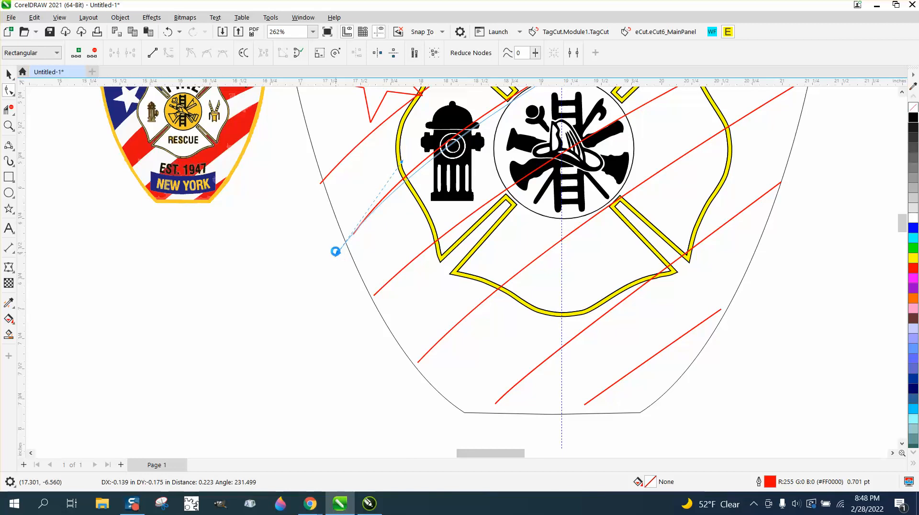
click(374, 297)
drag(374, 296, 363, 307)
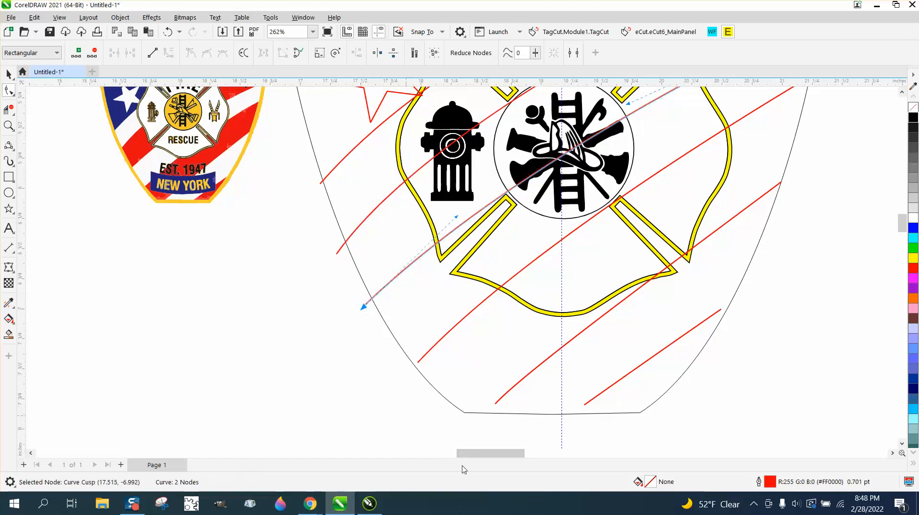
click(420, 363)
drag(420, 363, 405, 383)
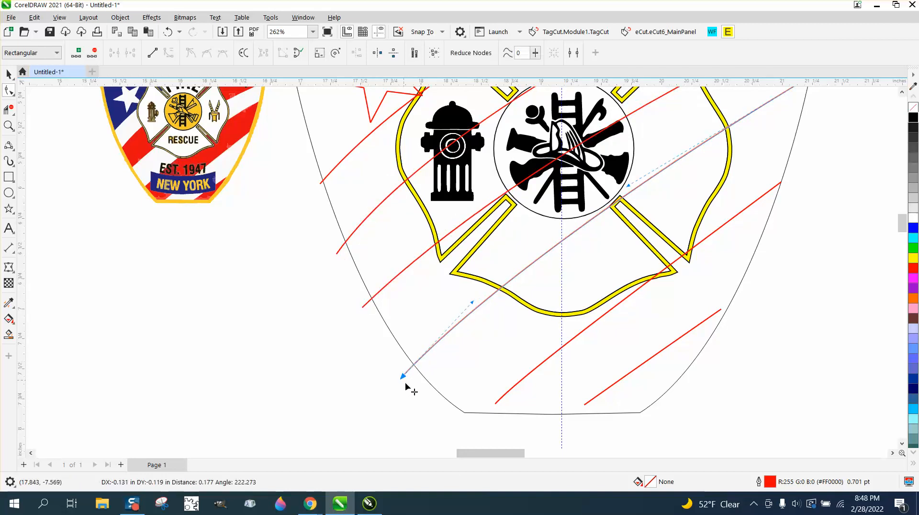
Extend the two lowest stripe curves past the shield's bottom edge and their upper ends past its right edge.
click(495, 403)
drag(496, 403, 478, 420)
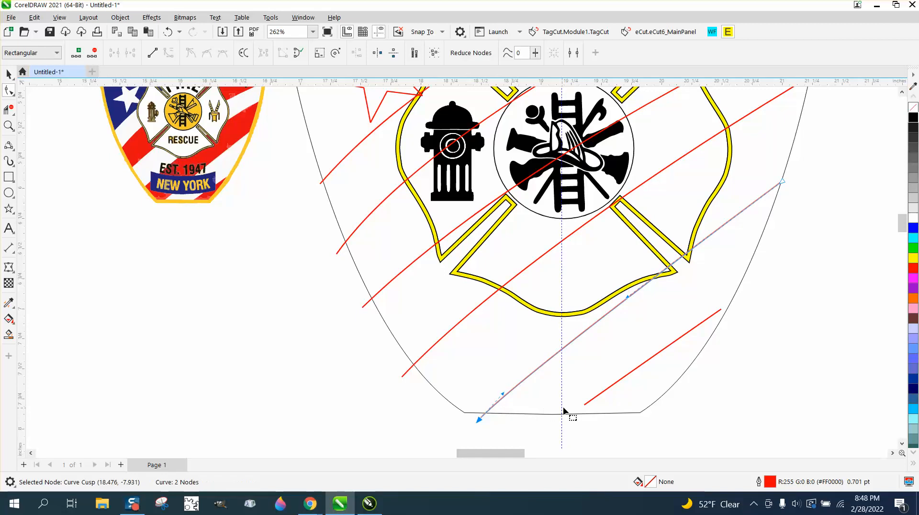
click(585, 406)
drag(586, 406, 568, 421)
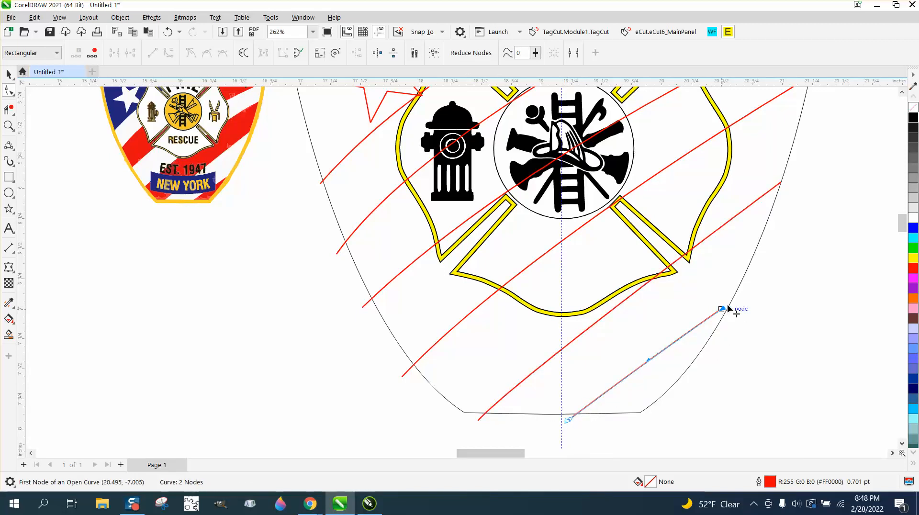
drag(723, 310, 751, 290)
drag(780, 185, 783, 182)
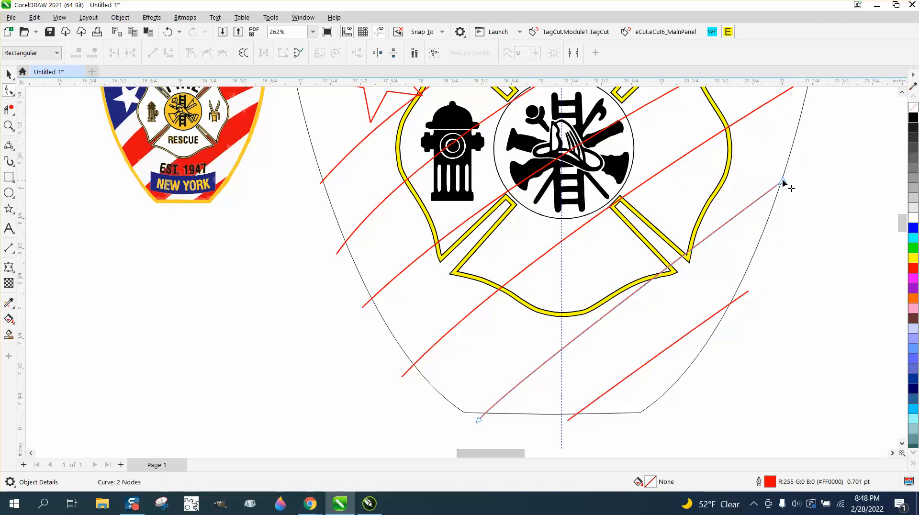
Extend the upper-right ends of the third and fourth stripe curves past the shield's right edge.
scroll(785, 185, down, 3)
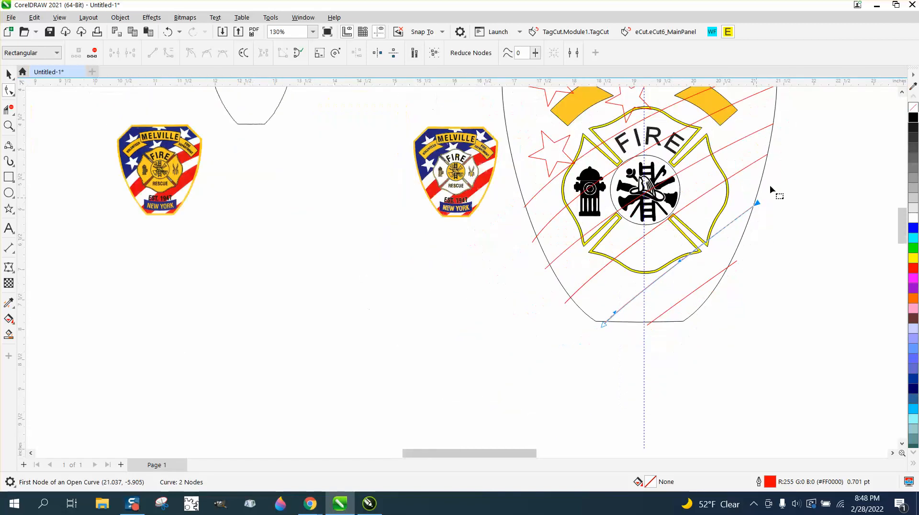
scroll(777, 167, down, 1)
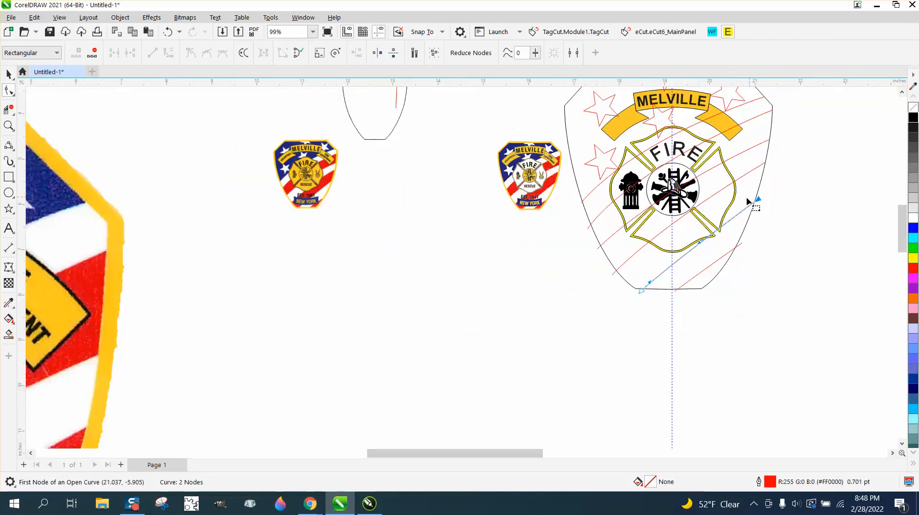
click(9, 127)
drag(742, 104, 833, 181)
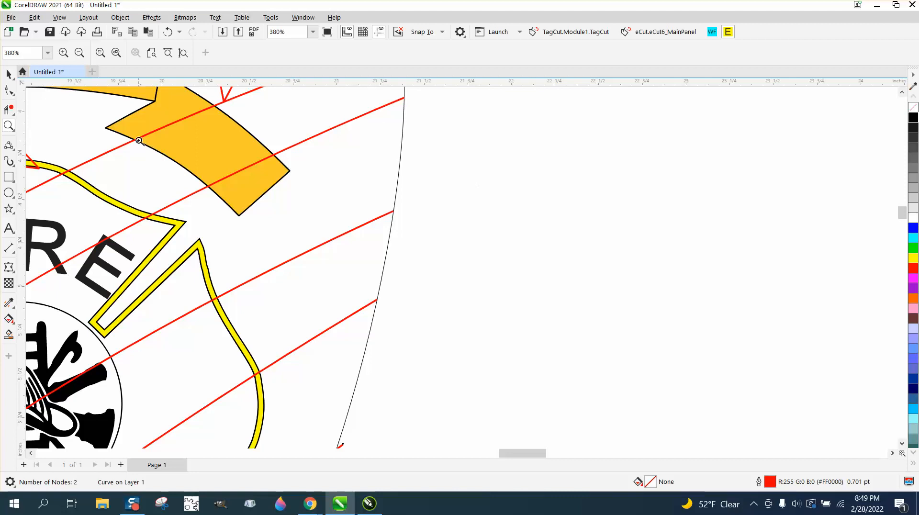
click(9, 90)
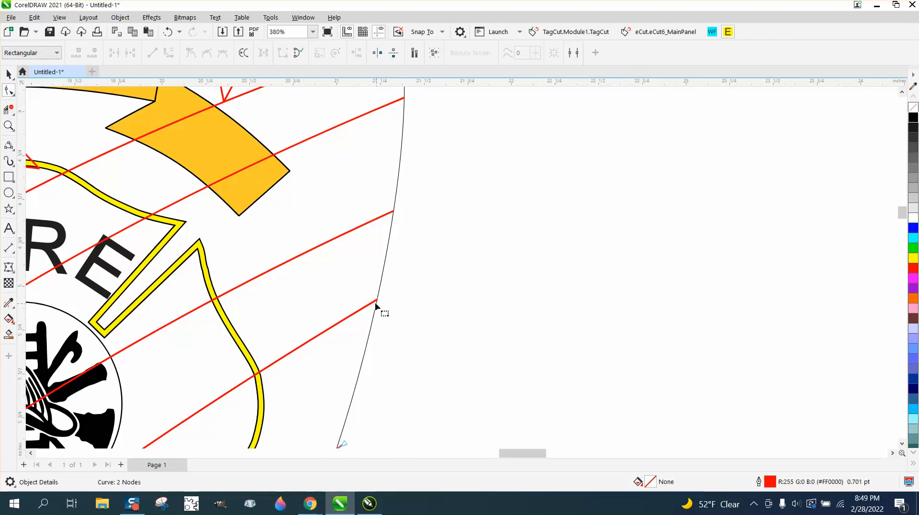
drag(381, 303, 390, 291)
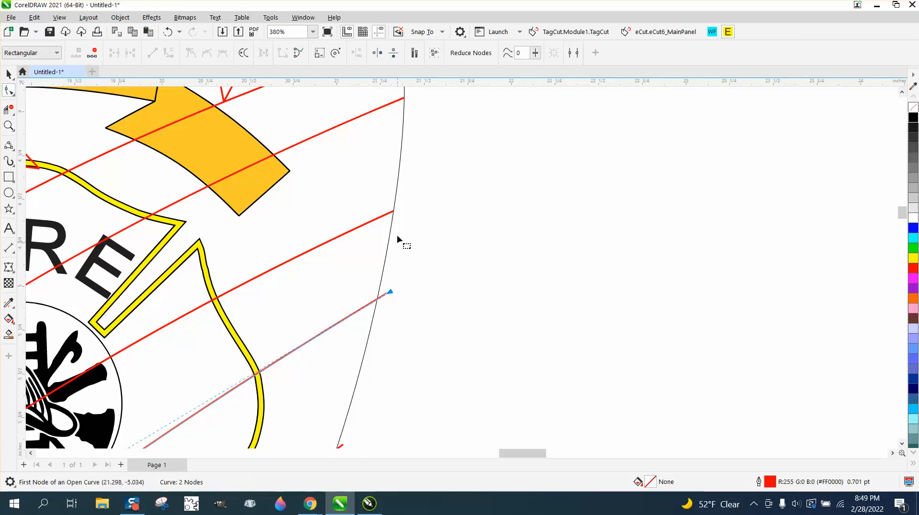
click(398, 211)
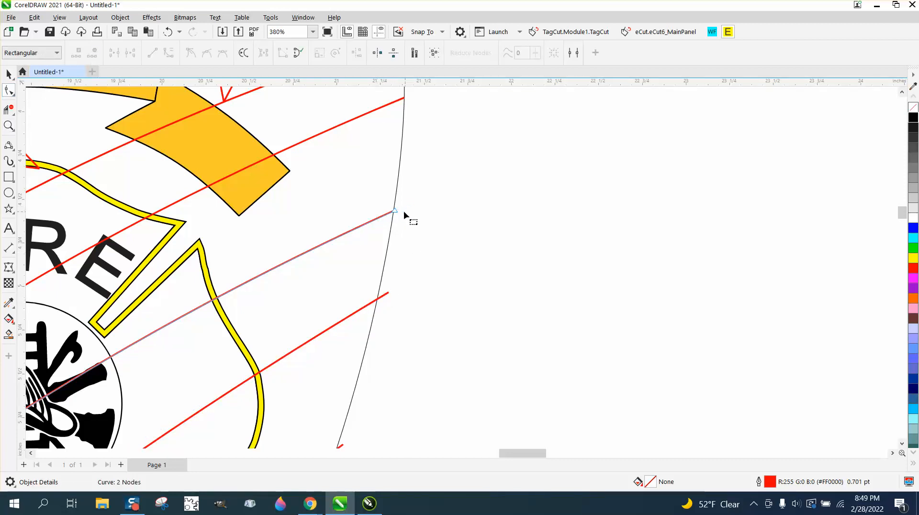
drag(396, 211, 408, 207)
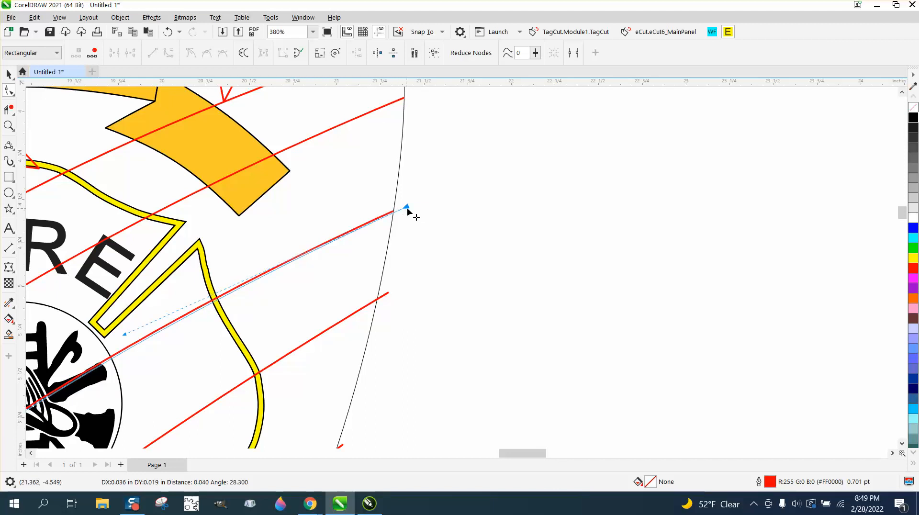
Extend the upper-right ends of the top two stripe curves past the shield's right edge.
click(404, 100)
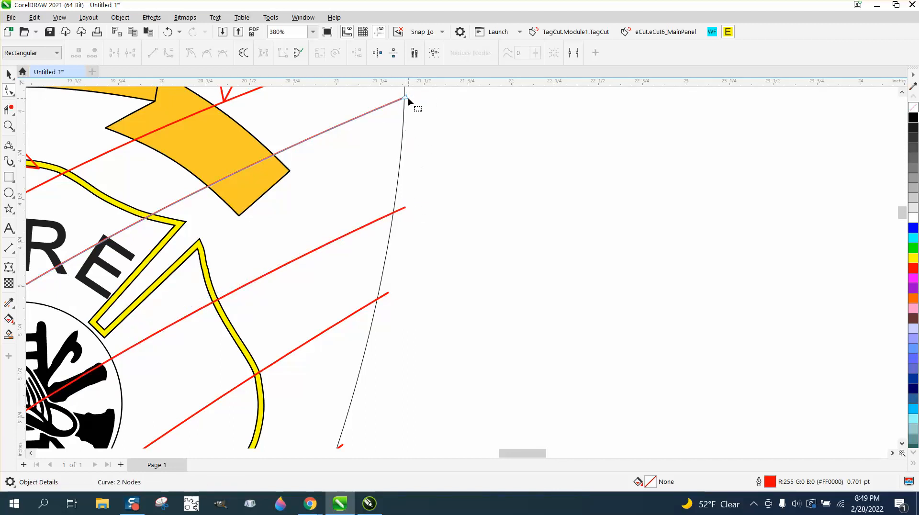
drag(409, 97, 435, 113)
scroll(483, 219, down, 2)
scroll(482, 219, down, 1)
click(398, 125)
scroll(405, 240, down, 1)
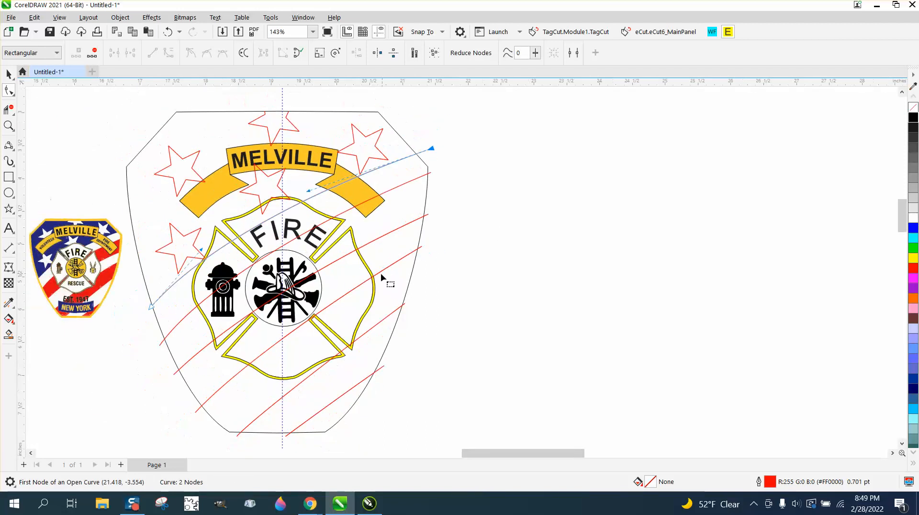
Try to fill the whole shield with the navy blue sampled from the reference patch, and undo the fill.
click(11, 304)
click(50, 304)
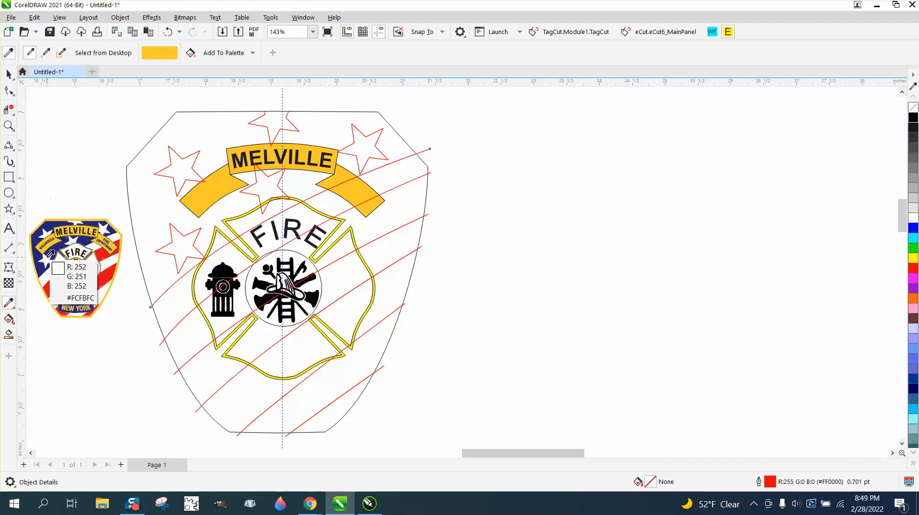
click(40, 254)
click(207, 133)
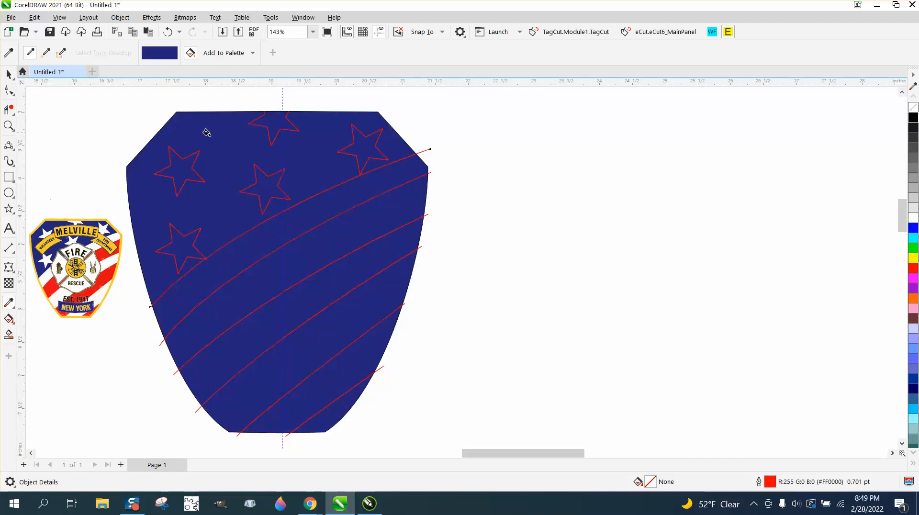
click(167, 32)
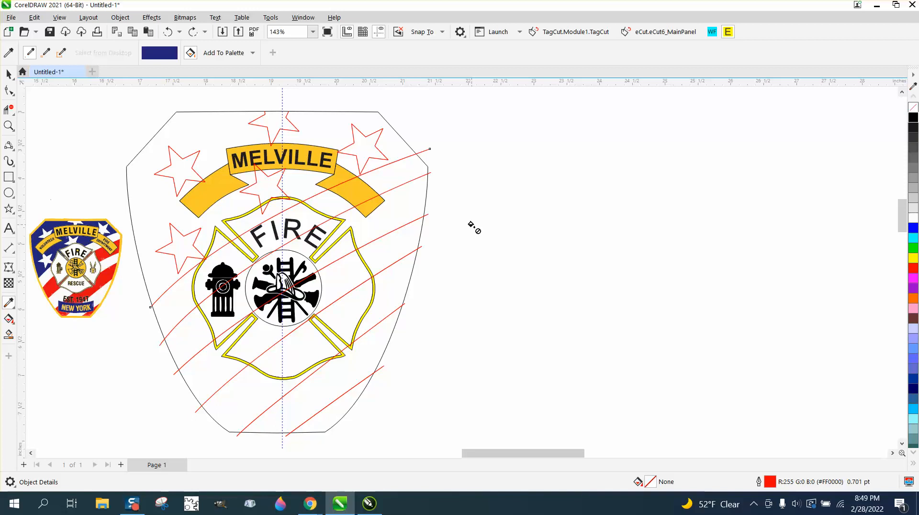
Smart Fill in red the shield's lowest corner and the stripe between the fourth and fifth curves on both sides of the emblem.
click(9, 334)
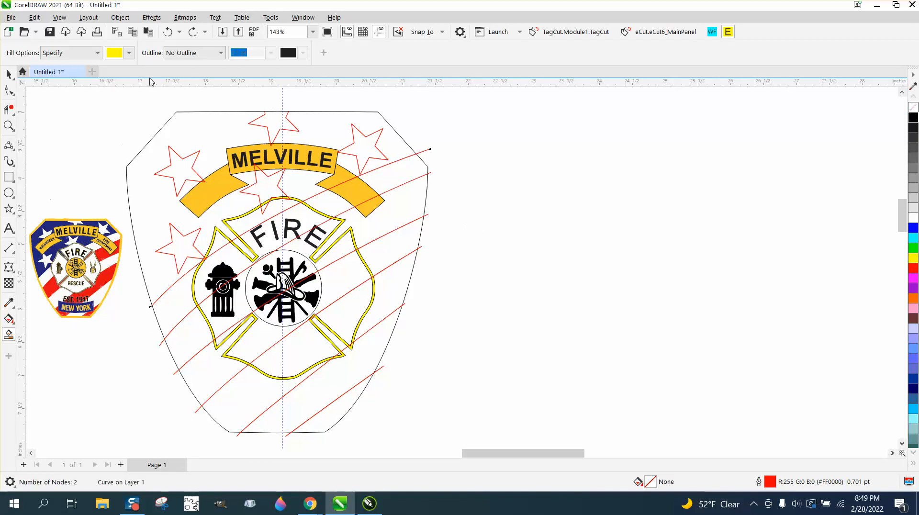
click(130, 53)
click(219, 125)
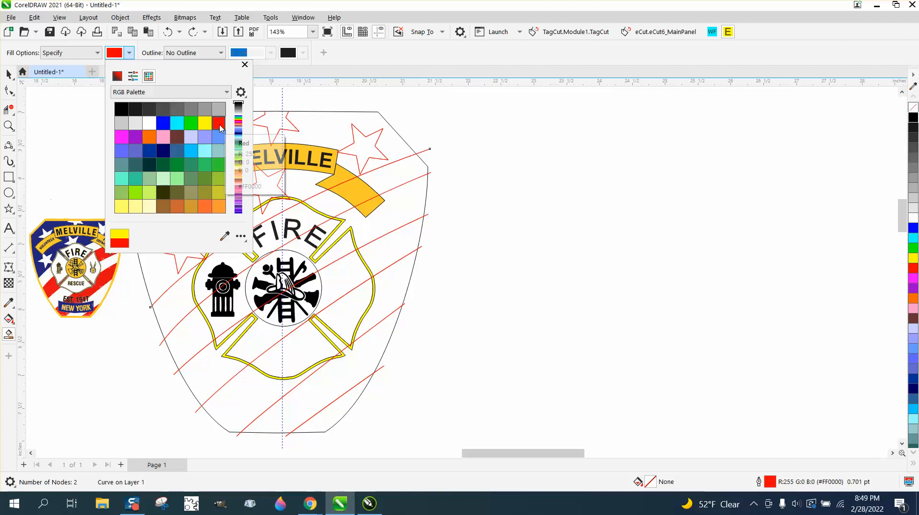
click(329, 417)
click(329, 417)
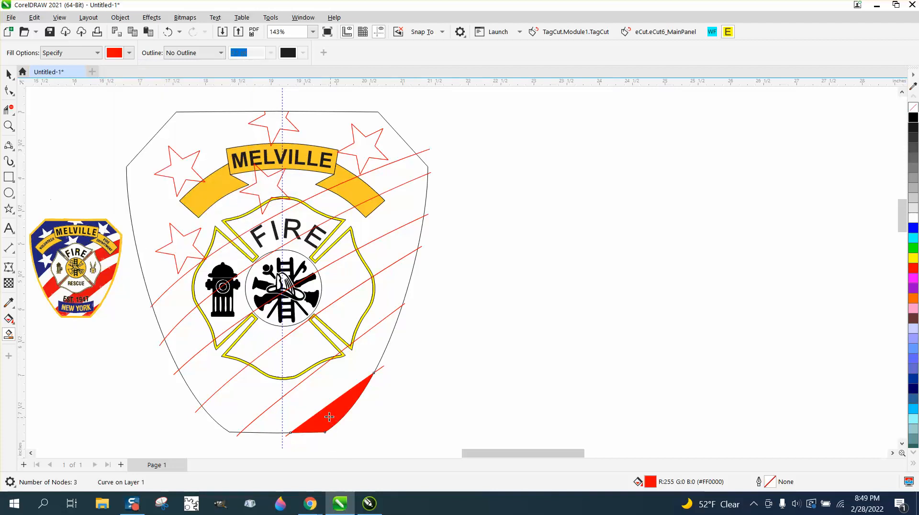
click(250, 393)
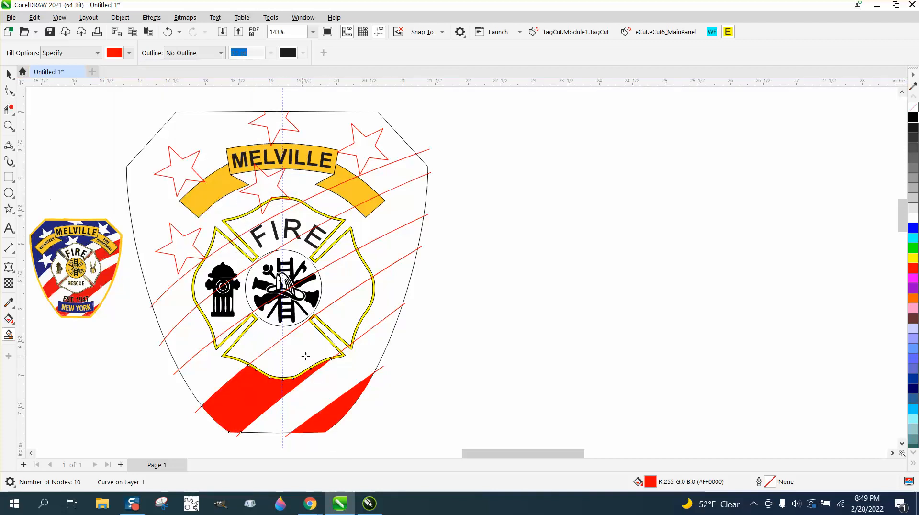
click(393, 298)
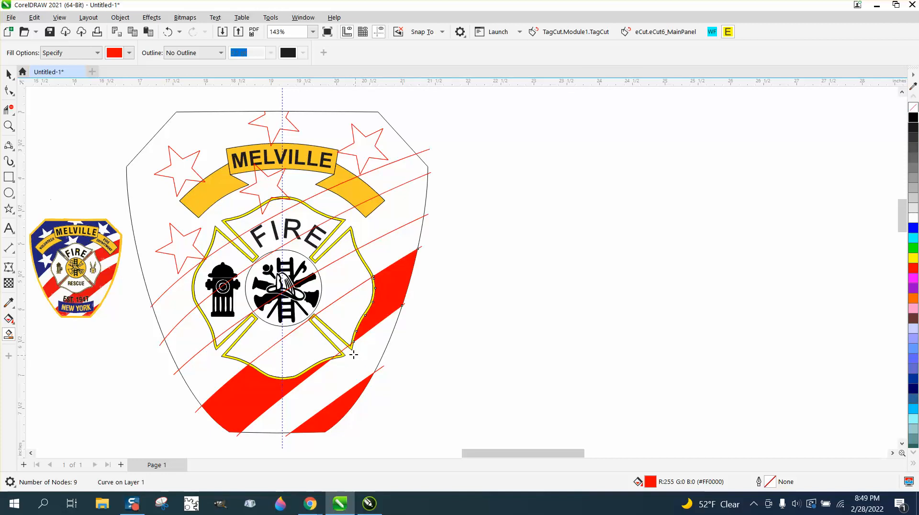
Try to Smart Fill in red the stripe between the third and fourth curves and the sections between the top two curves.
click(388, 260)
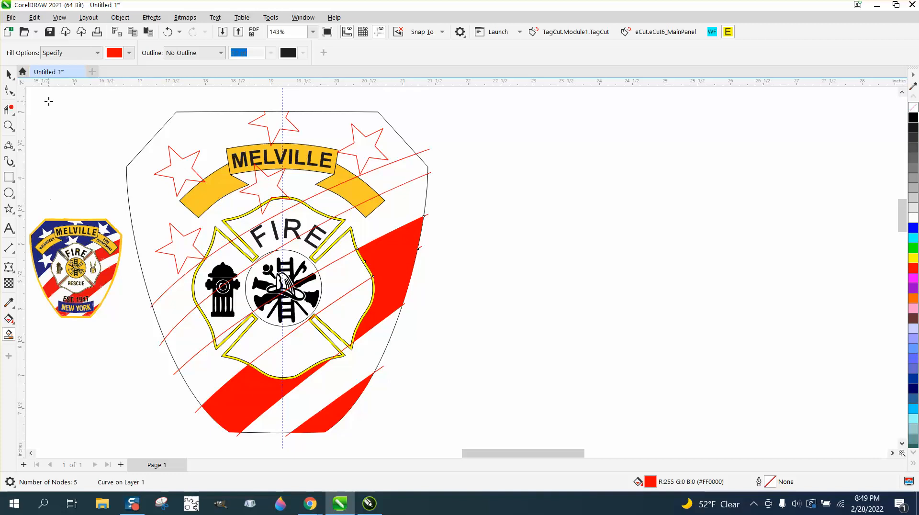
click(8, 74)
click(393, 179)
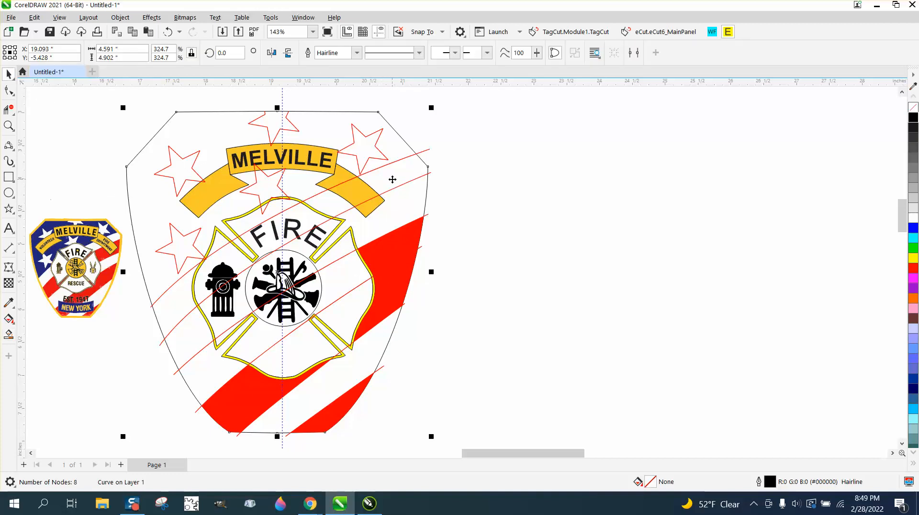
click(8, 334)
click(379, 176)
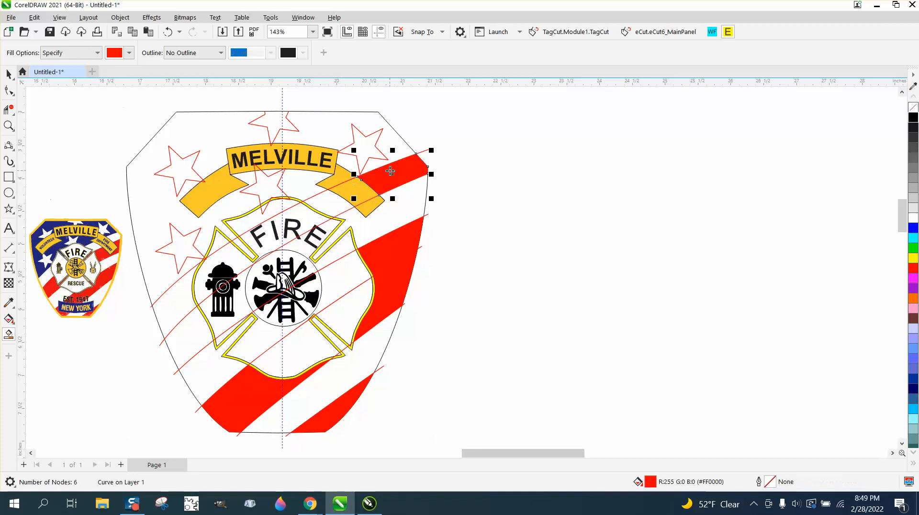
click(327, 202)
click(240, 243)
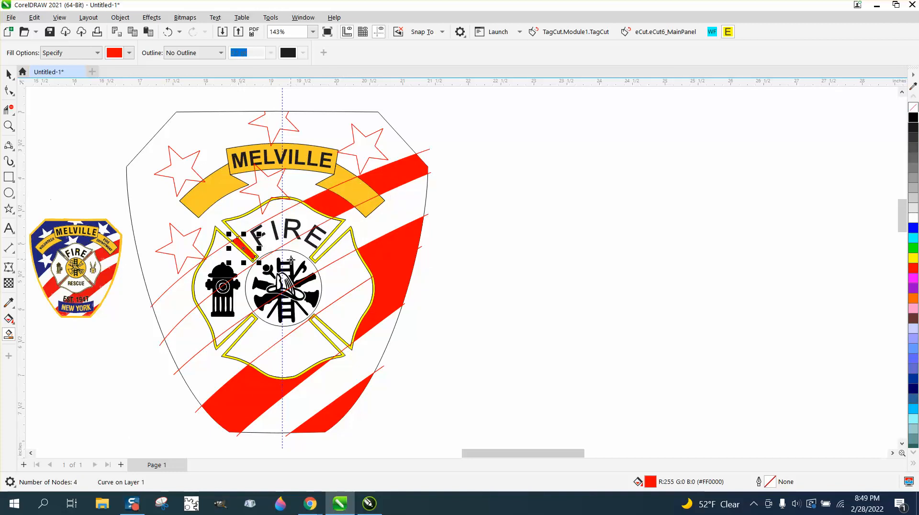
click(183, 294)
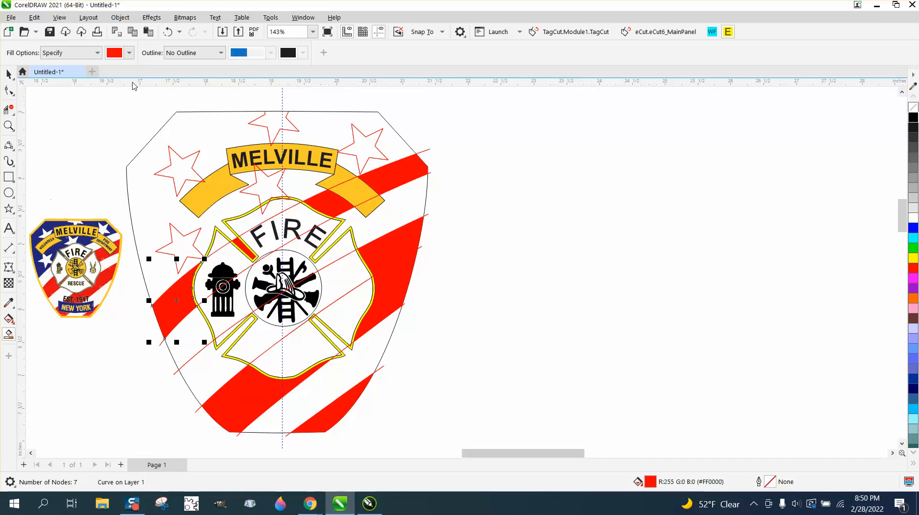
Undo the last five red Smart Fills, back to the stripe between the fourth and fifth curves.
click(168, 33)
click(170, 32)
click(172, 32)
click(173, 34)
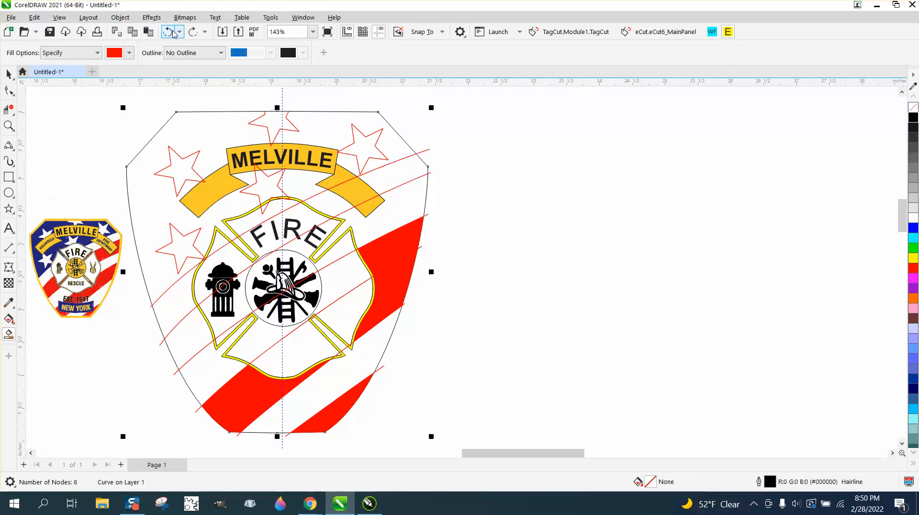
click(172, 33)
Smart Fill in red the stripe between the second and third curves on both sides of the emblem.
click(408, 208)
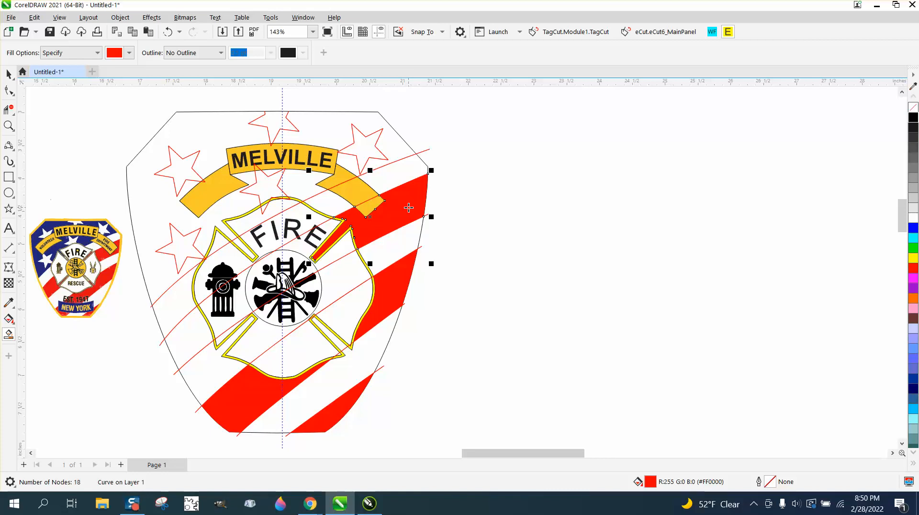
click(182, 340)
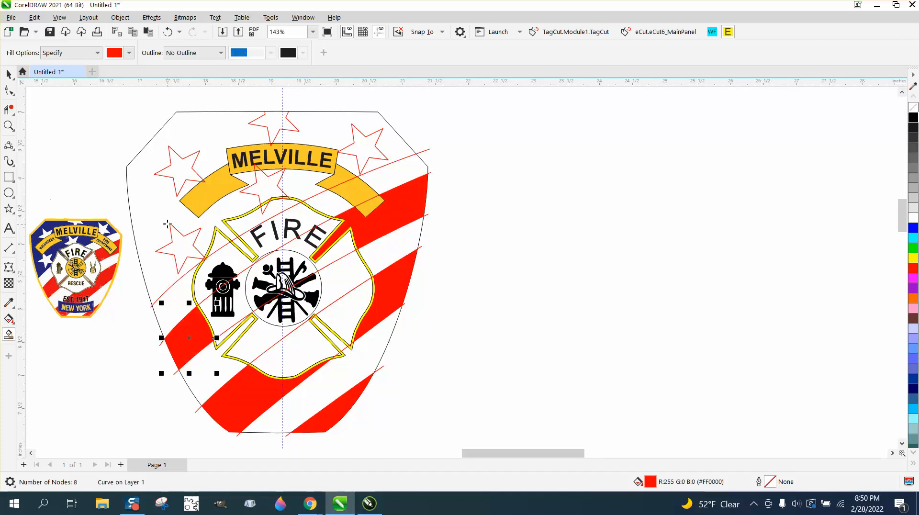
Draw a rectangle about 6.17 by 3.28 inches over the upper part of the shield, enclosing its stars and banner.
scroll(154, 200, down, 2)
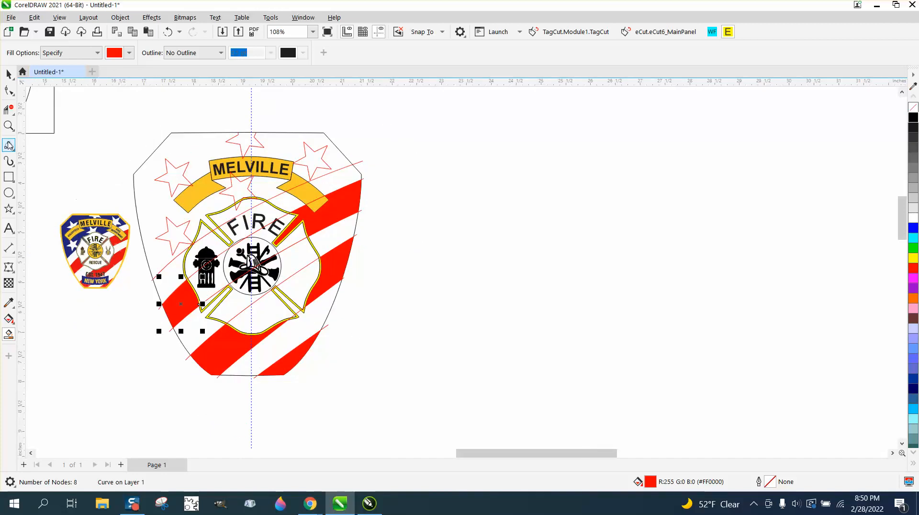
key(F6)
mouse_move(109, 120)
mouse_down()
mouse_move(129, 160)
mouse_move(416, 282)
mouse_up()
Smart Fill in blue the star field above the top curve, including the areas between the MELVILLE banner and the emblem.
click(8, 334)
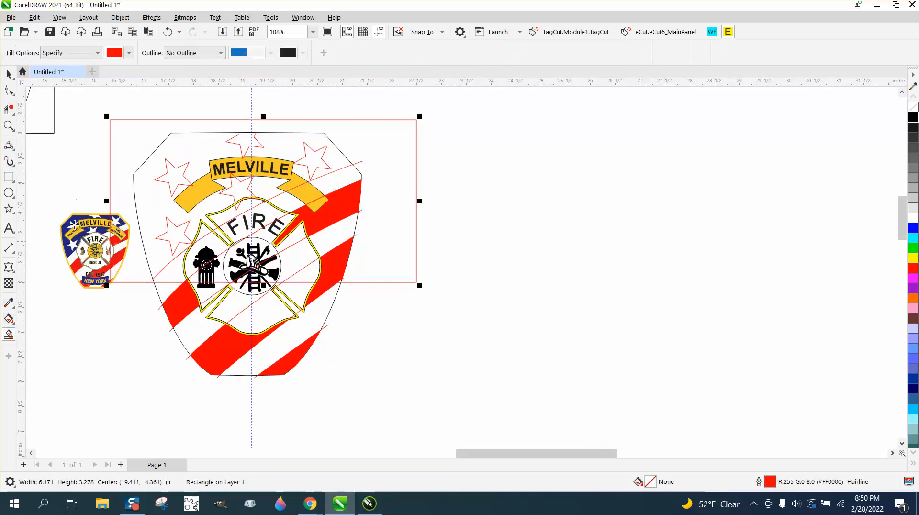
click(129, 53)
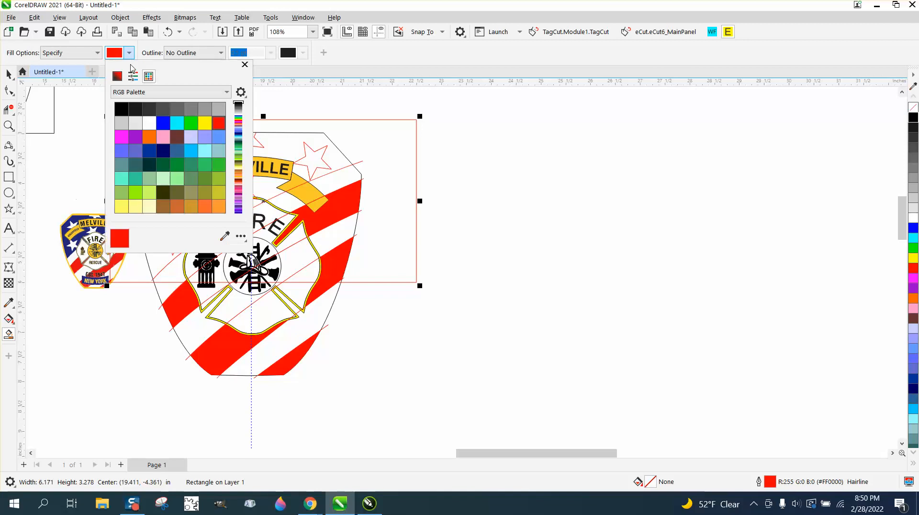
click(163, 123)
click(286, 144)
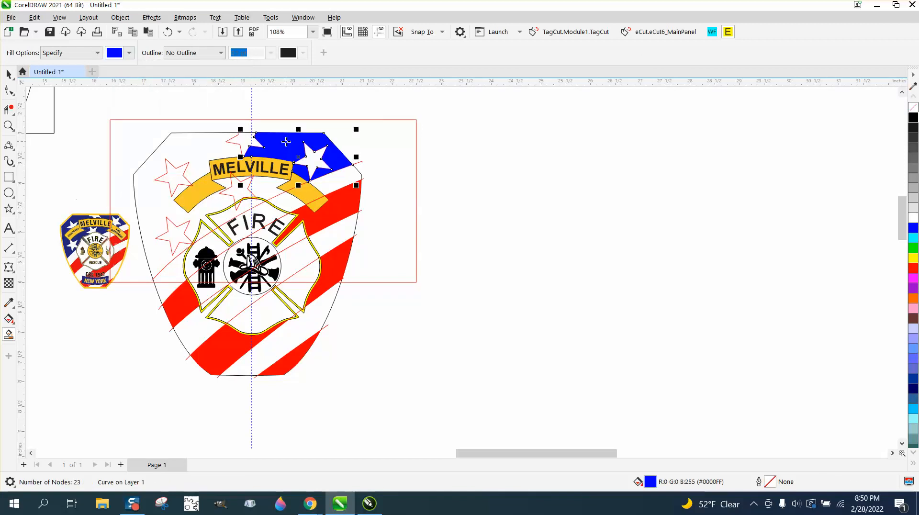
click(222, 148)
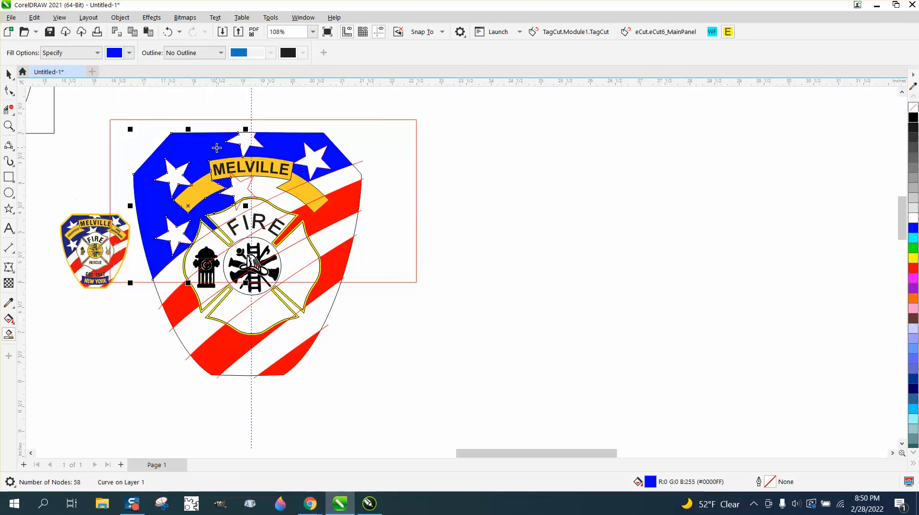
click(268, 186)
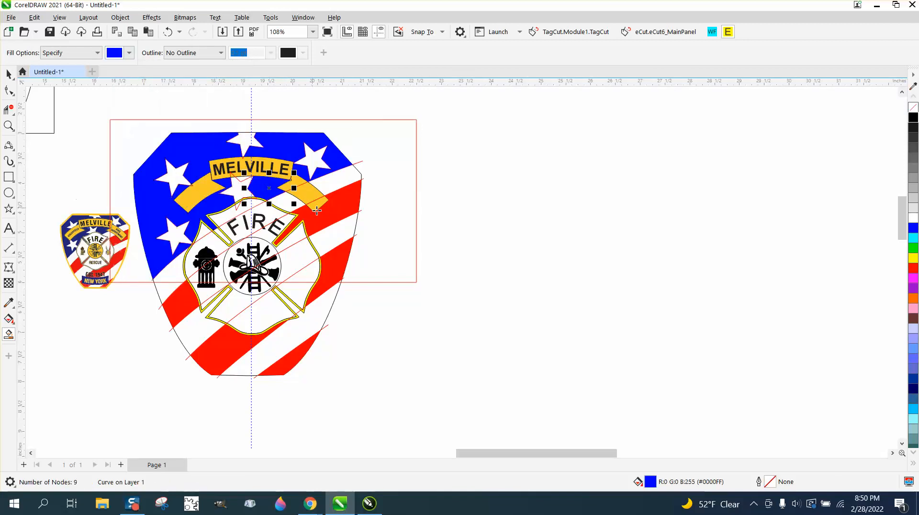
click(242, 178)
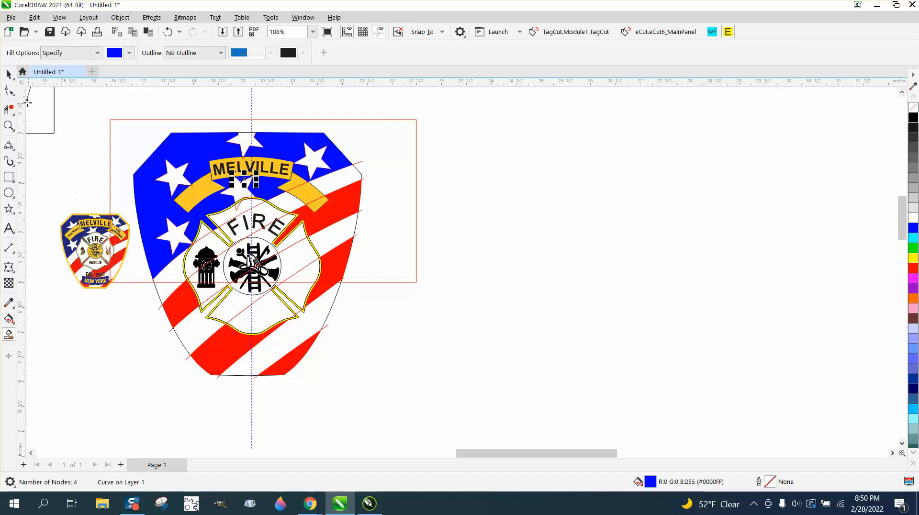
Delete the red-outlined rectangle around the upper part of the shield.
click(11, 78)
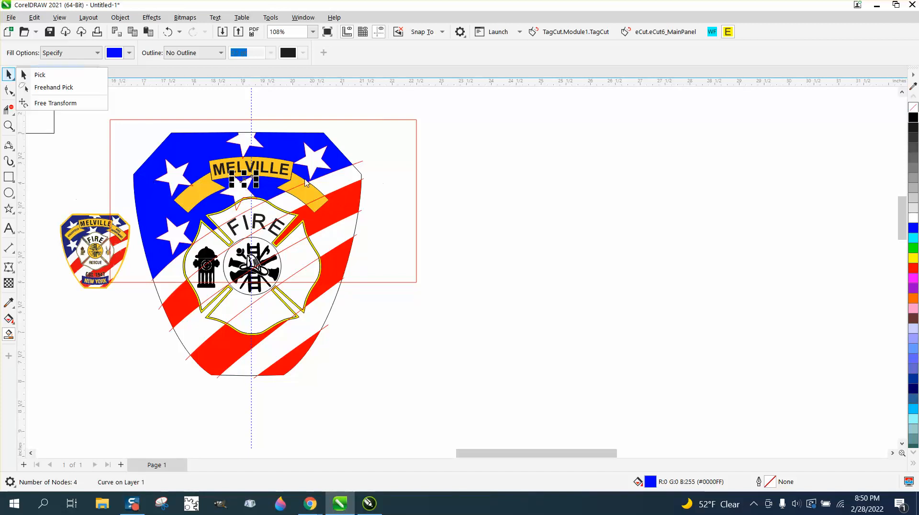
click(9, 125)
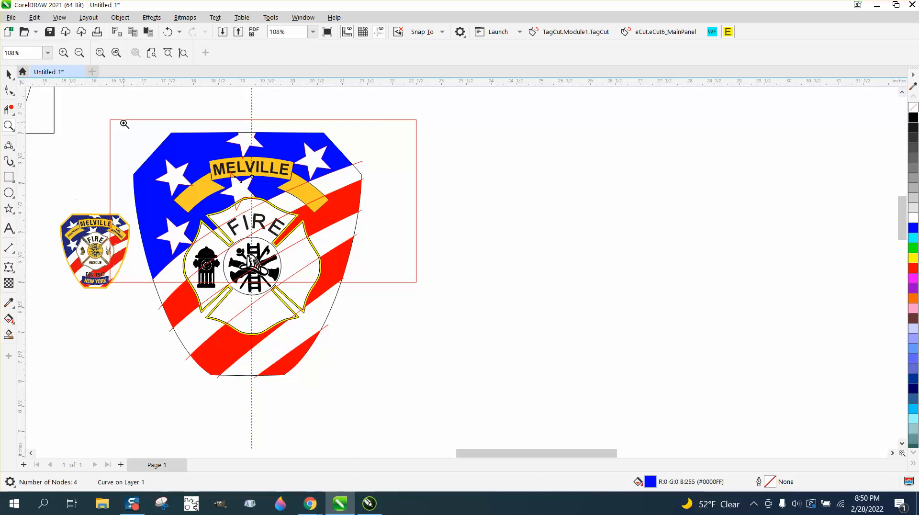
click(9, 74)
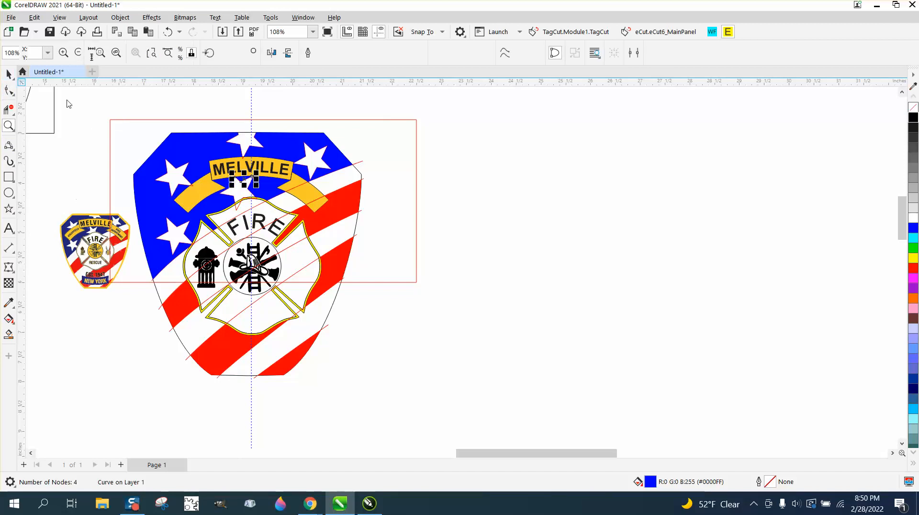
click(137, 119)
click(138, 120)
key(Delete)
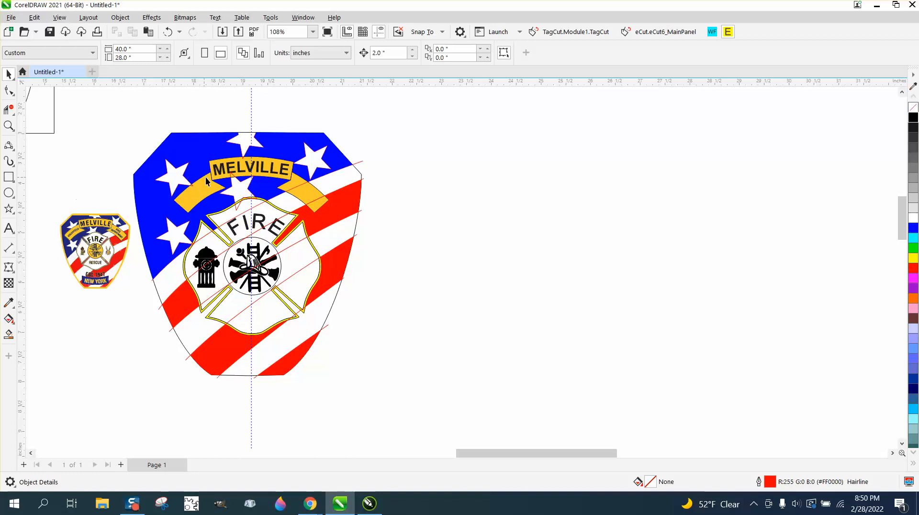
Move the shield outline and the yellow Maltese cross border 8 inches to the right, off the flag artwork.
click(361, 176)
drag(361, 176, 759, 176)
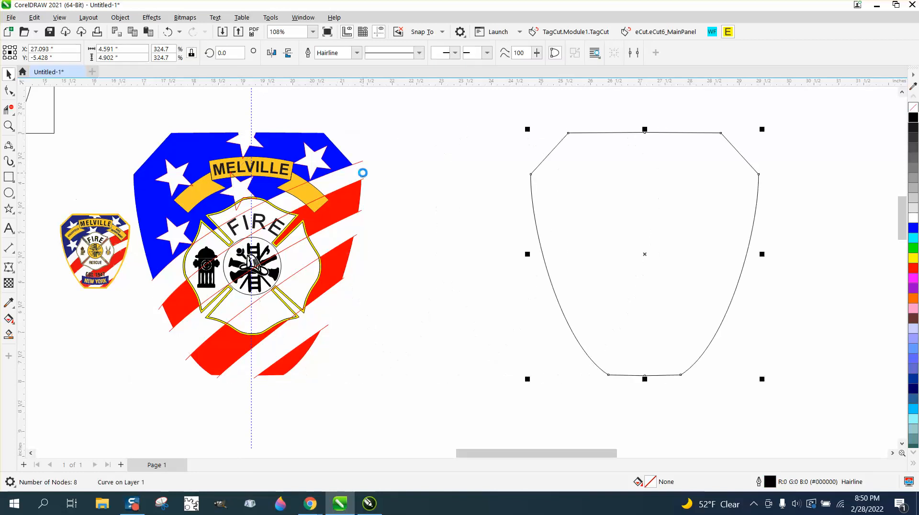
click(306, 235)
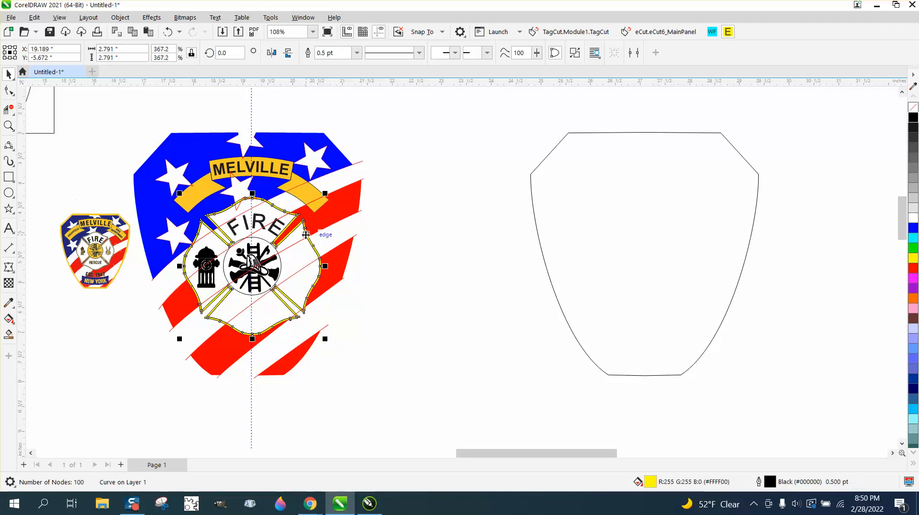
key(Right)
key(Right)
key(Right)
key(Right)
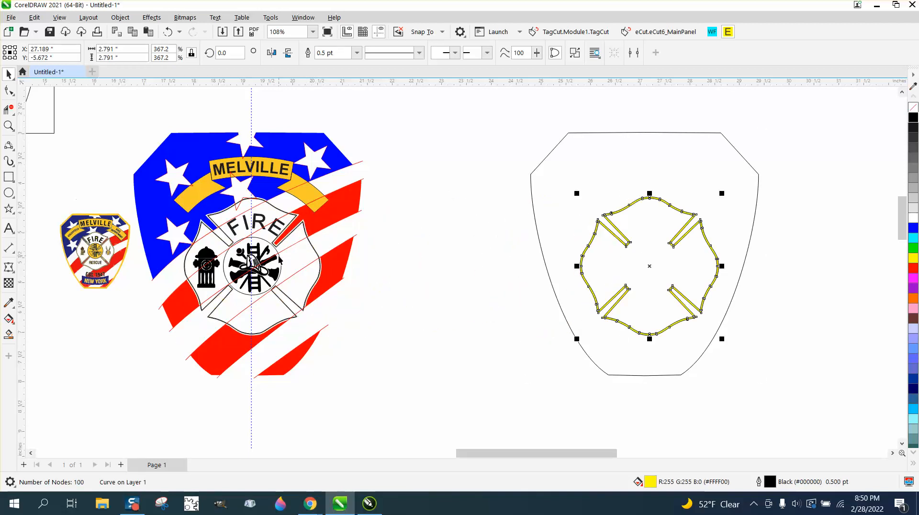
Move the MELVILLE banner group and the white cross group with its center circle 8 inches to the right.
click(293, 188)
key(Right)
key(Right)
key(Right)
key(Right)
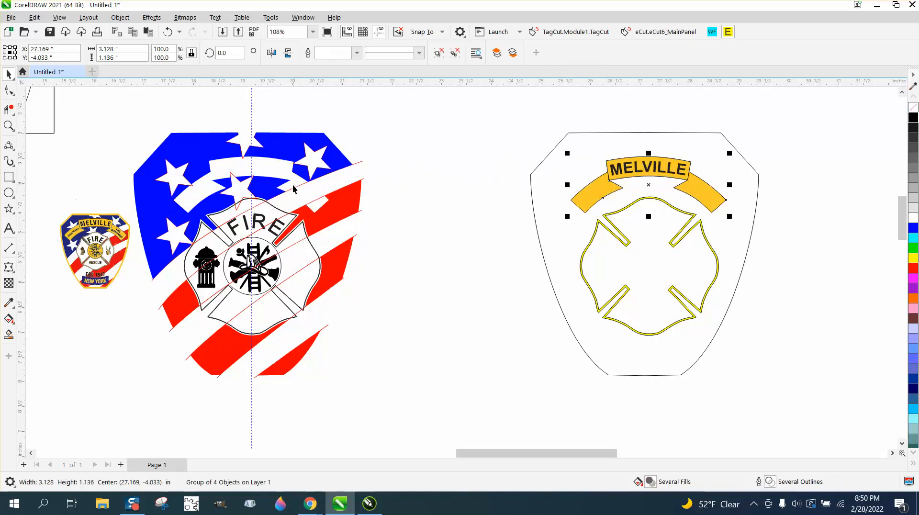
click(276, 210)
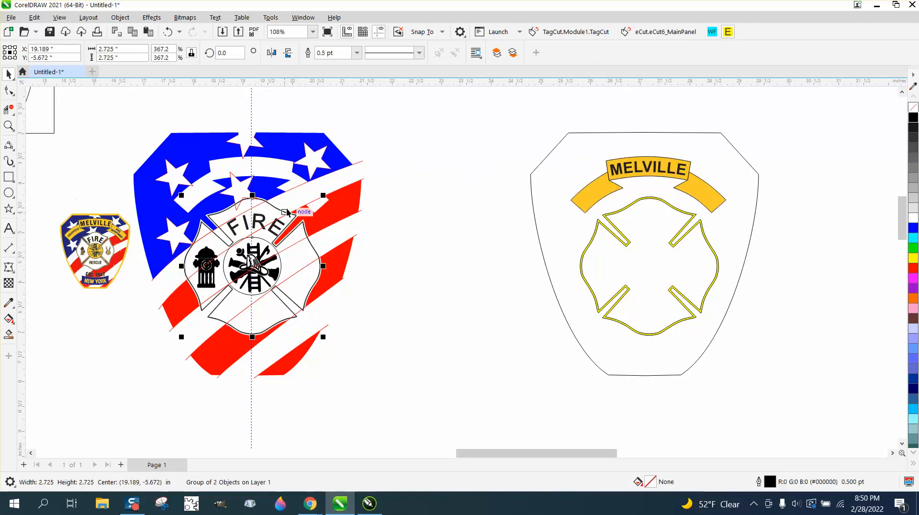
key(Right)
key(Right)
key(Right)
key(Right)
key(Right)
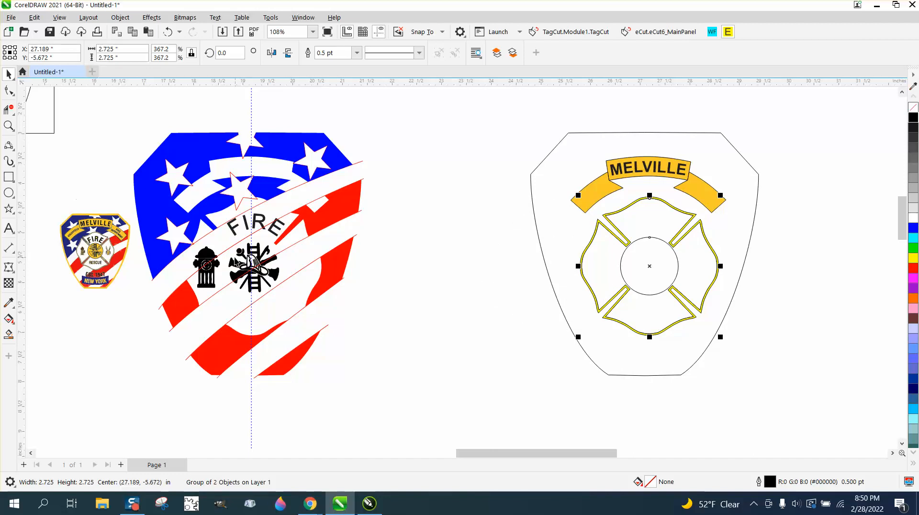
Move the central firefighting emblem and the curved FIRE text 8 inches to the right, into the moved cross.
click(256, 259)
key(Right)
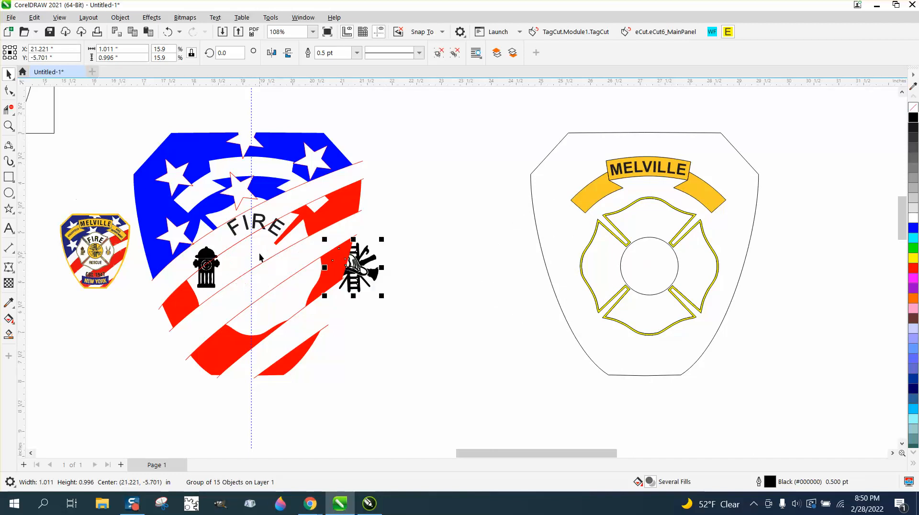
key(Right)
key(Right)
key(Right)
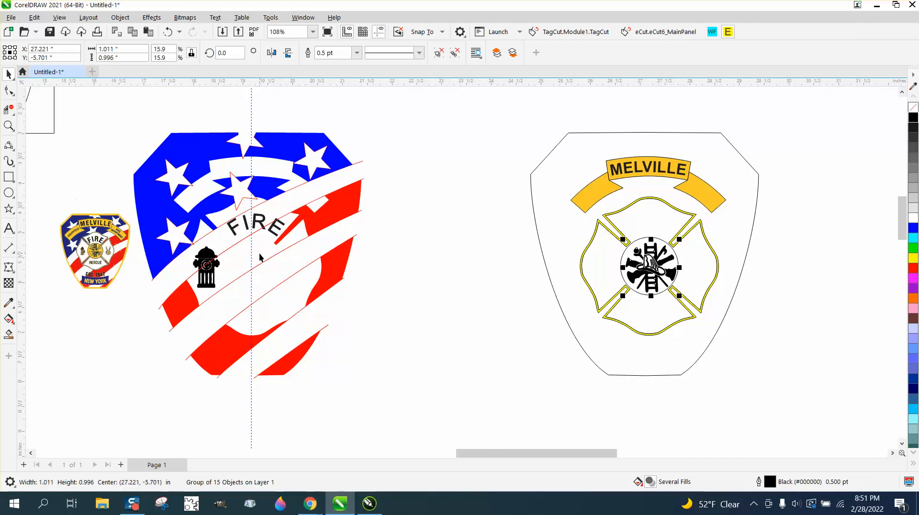
click(248, 231)
key(Right)
key(Right)
key(Right)
key(Right)
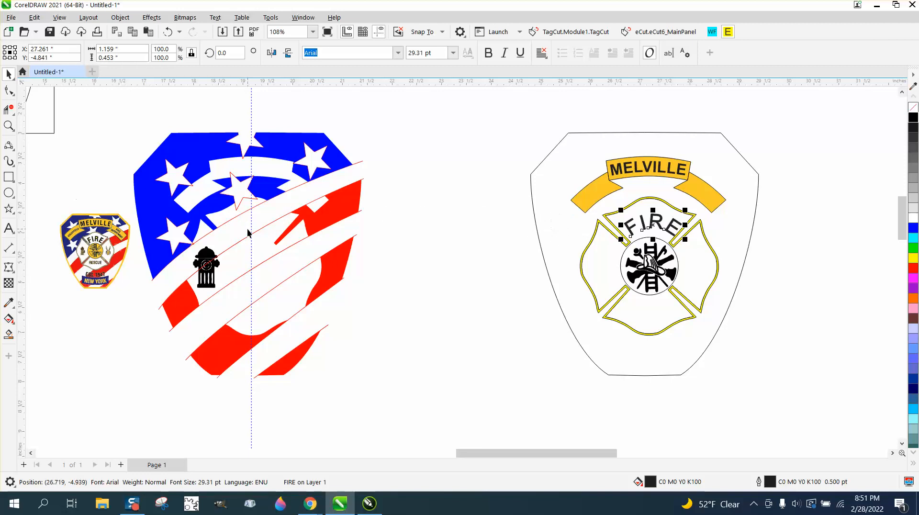
Move the fire hydrant group 8 inches to the right, into the moved cross.
click(209, 251)
key(Right)
key(Right)
key(Right)
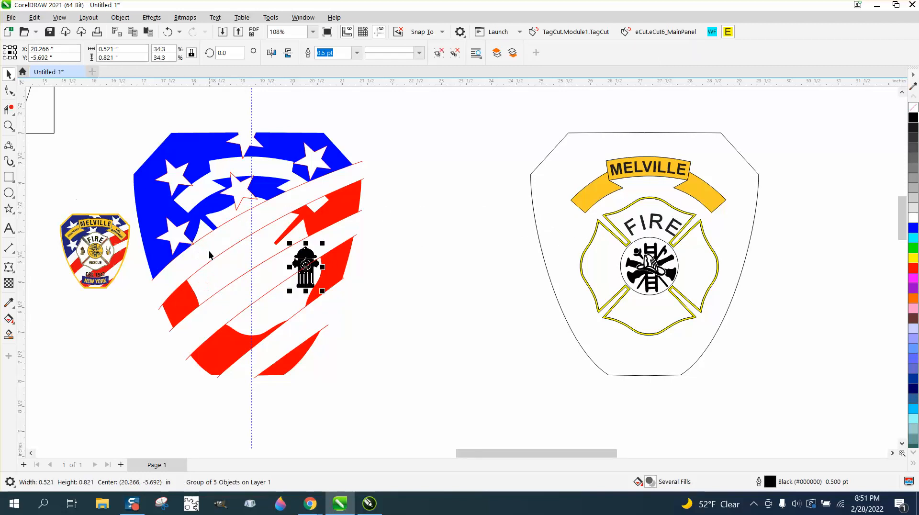
key(Right)
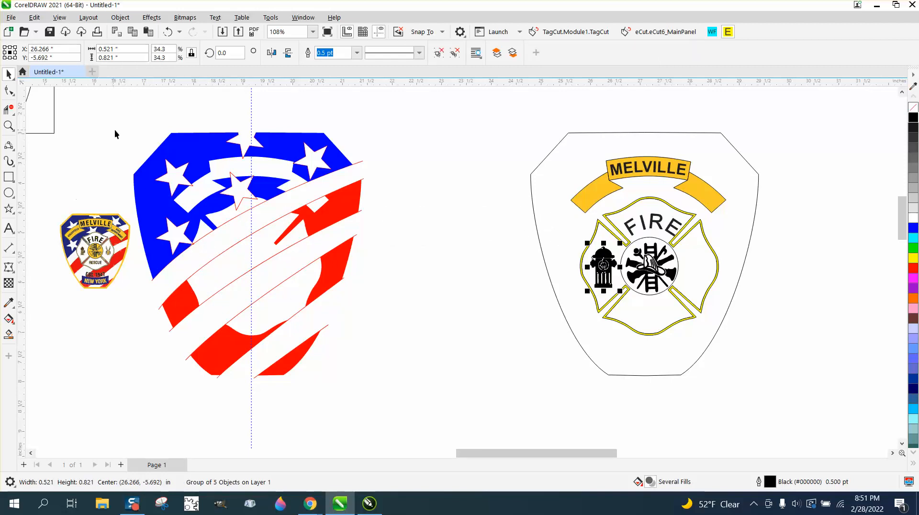
Remove the outlines from all the flag pieces, stars and stripe curves left at the original position.
drag(130, 127, 438, 408)
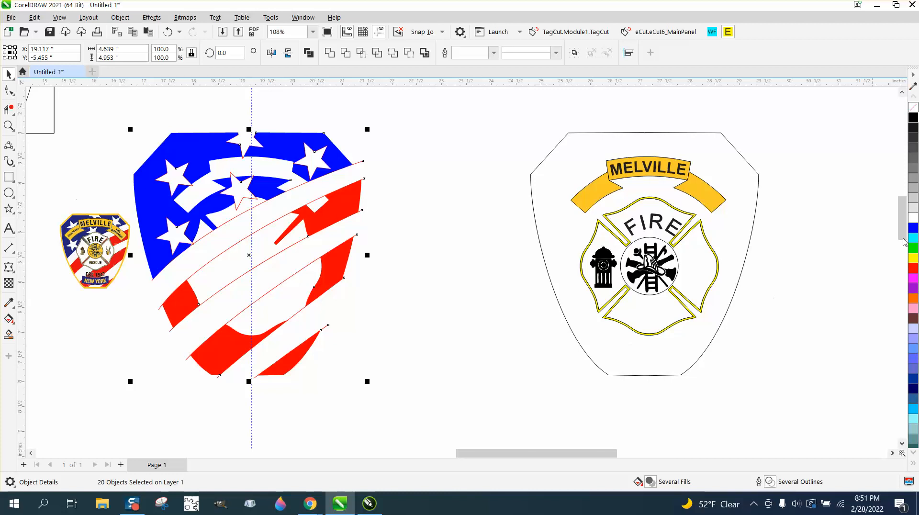
right_click(913, 109)
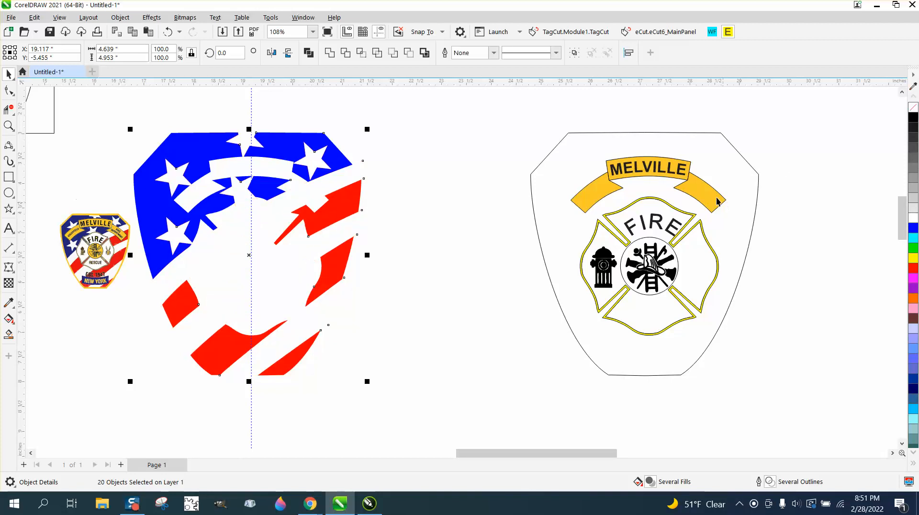
Move the shield outline with its banner, cross, text and emblems 8 inches back to the left, onto the flag artwork.
drag(514, 108, 600, 238)
drag(811, 410, 812, 409)
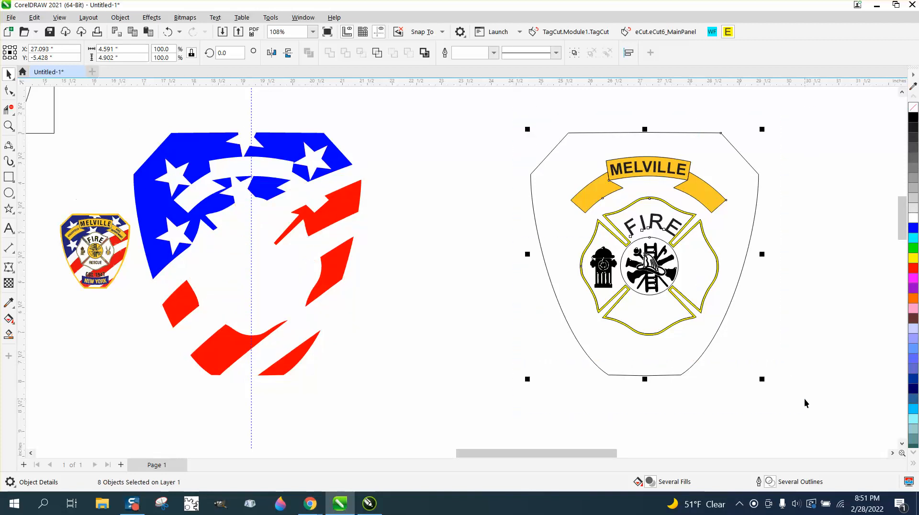
key(Left)
key(Left)
key(Left)
key(Left)
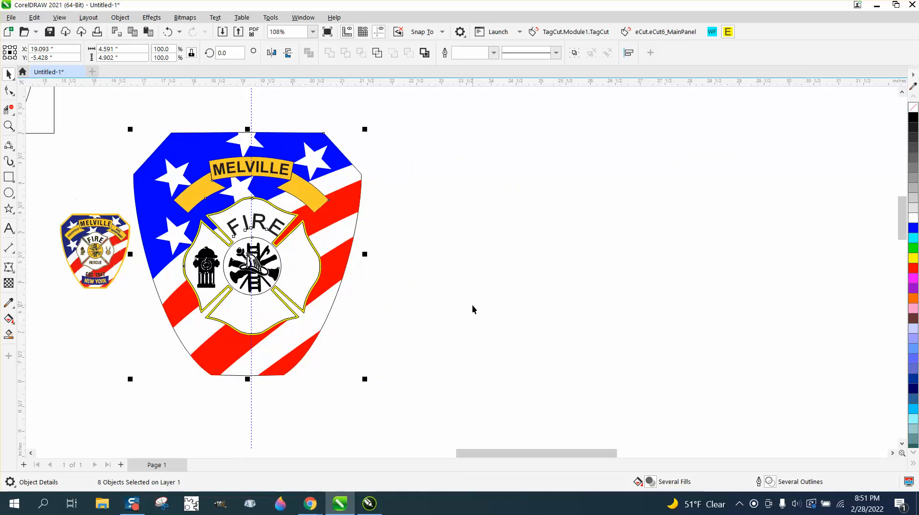
click(9, 125)
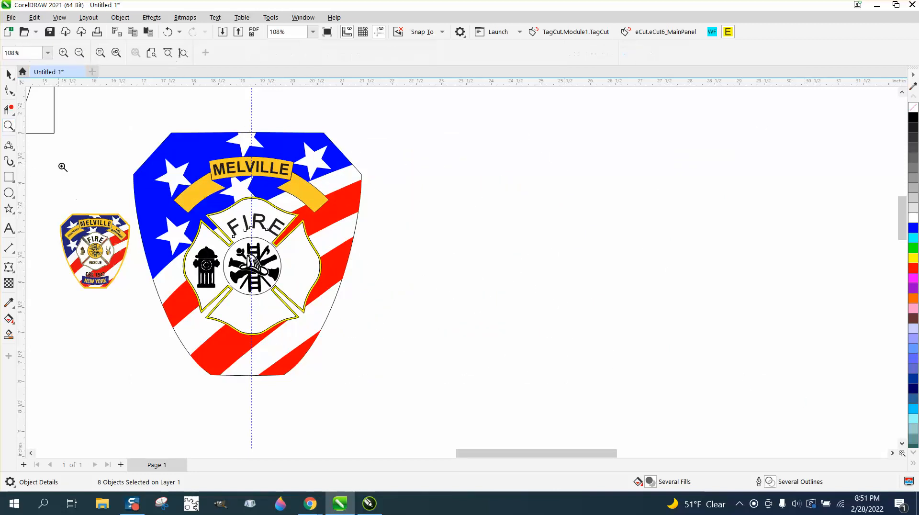
drag(64, 211, 166, 258)
right_click(213, 227)
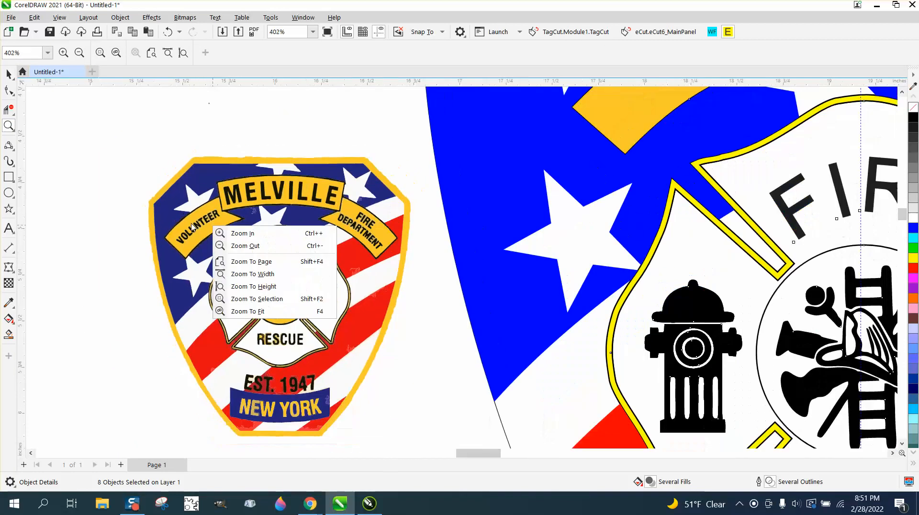
click(9, 73)
key(shift+F2)
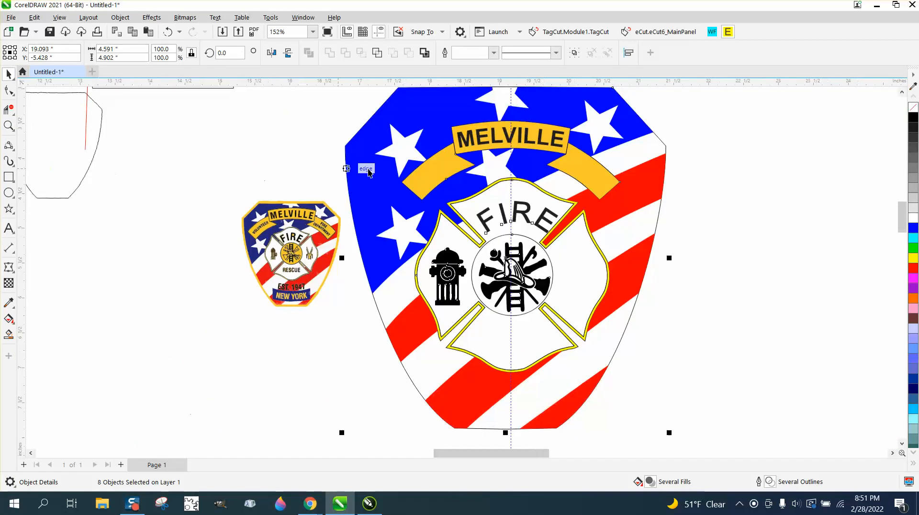
key(Escape)
click(614, 173)
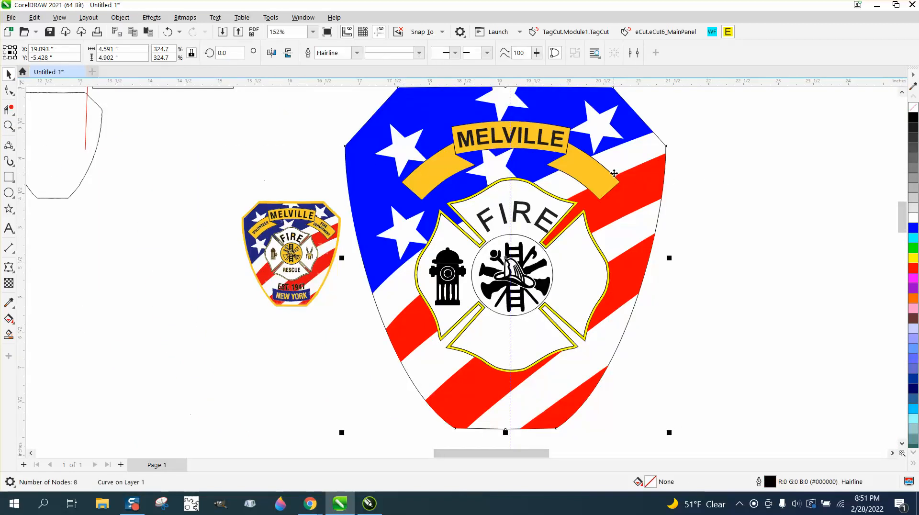
click(612, 177)
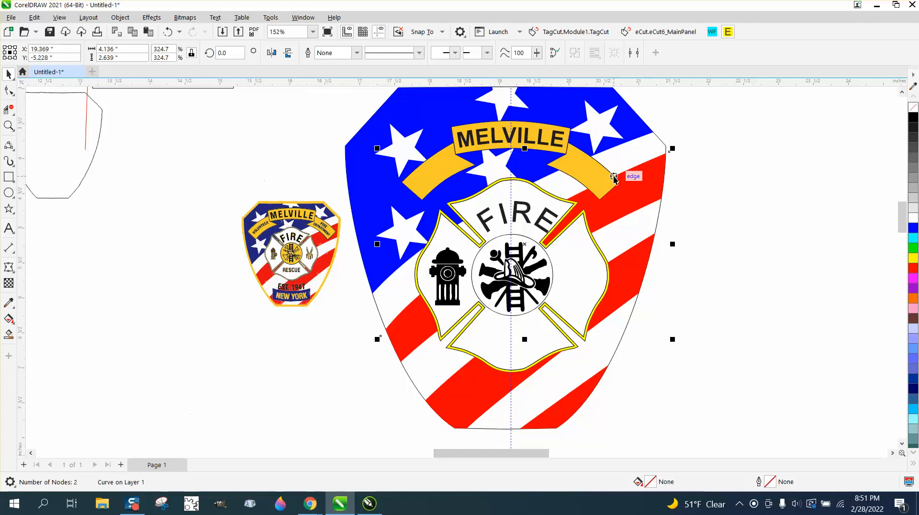
click(614, 176)
click(613, 176)
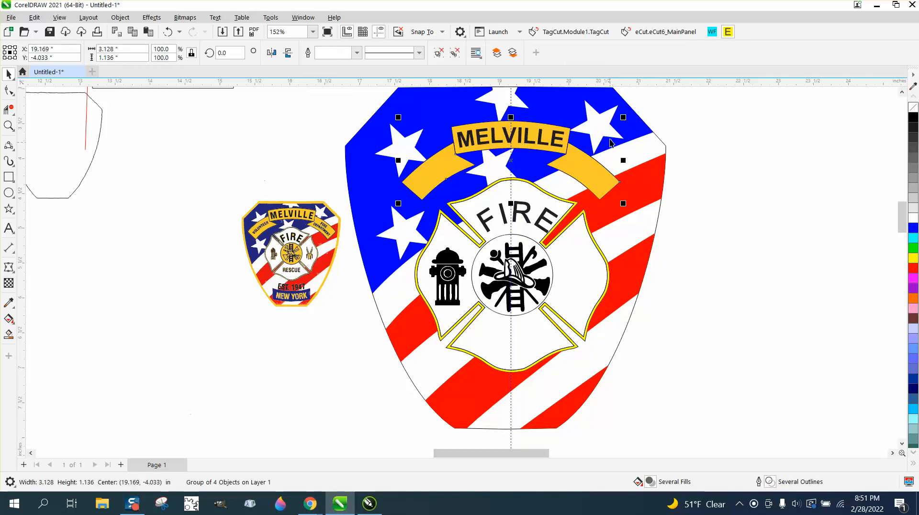
key(F12)
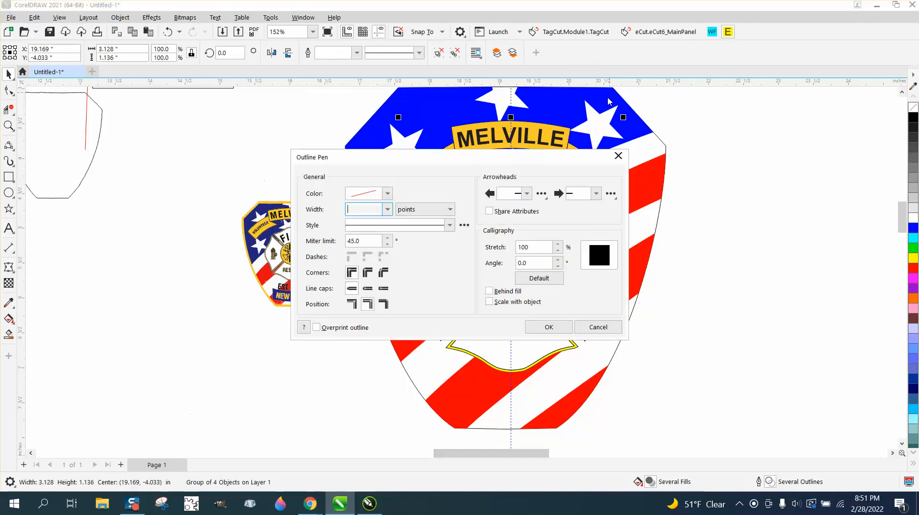
click(369, 209)
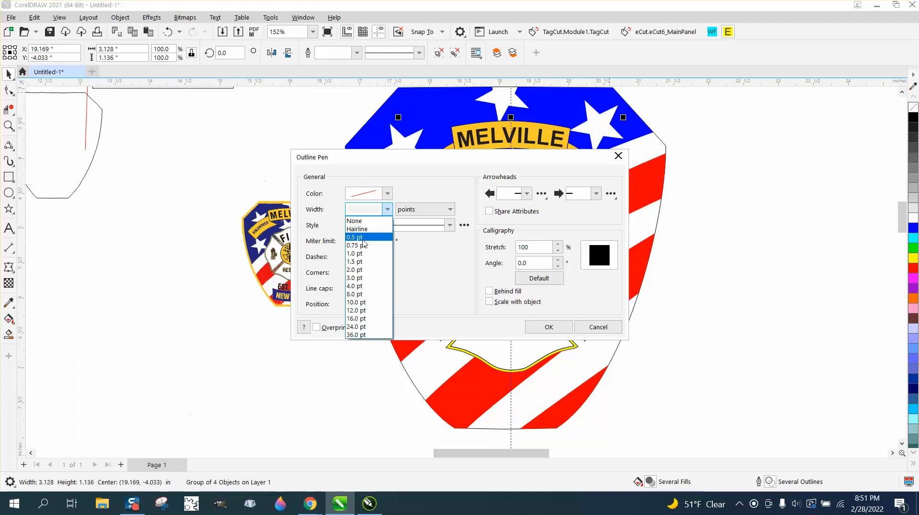
click(361, 270)
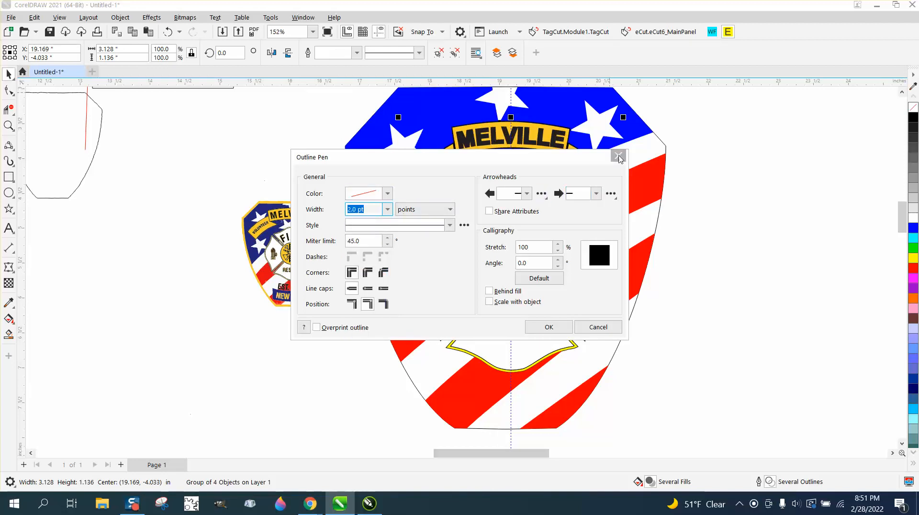
click(598, 327)
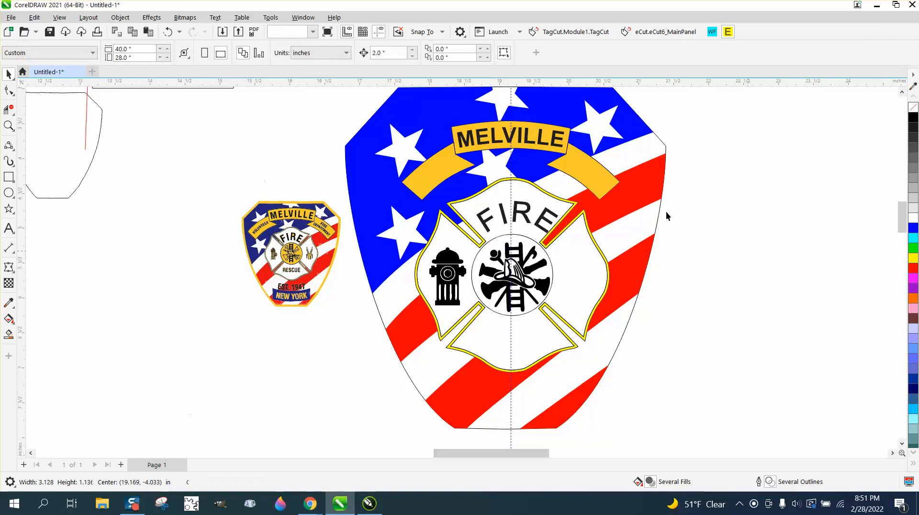
Ungroup the MELVILLE banner completely and move its text 4 inches to the right, off the shield.
click(558, 150)
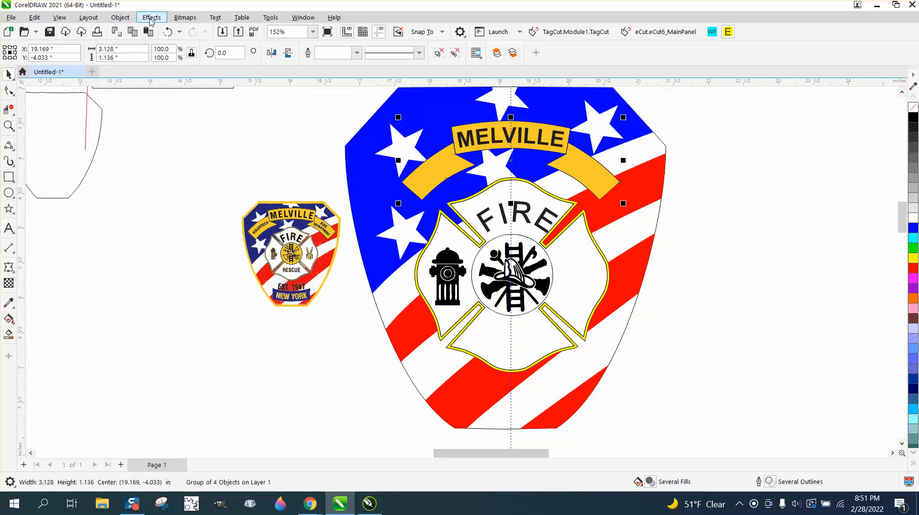
click(121, 19)
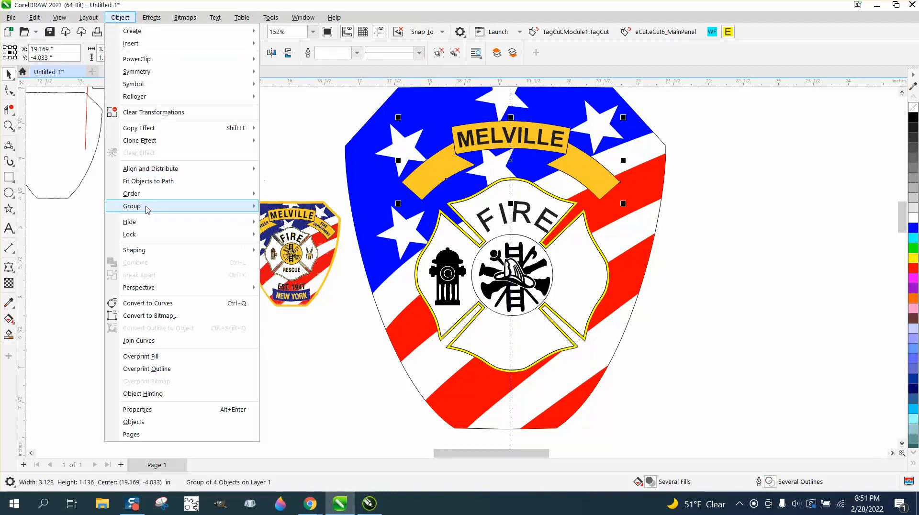
click(271, 218)
key(Escape)
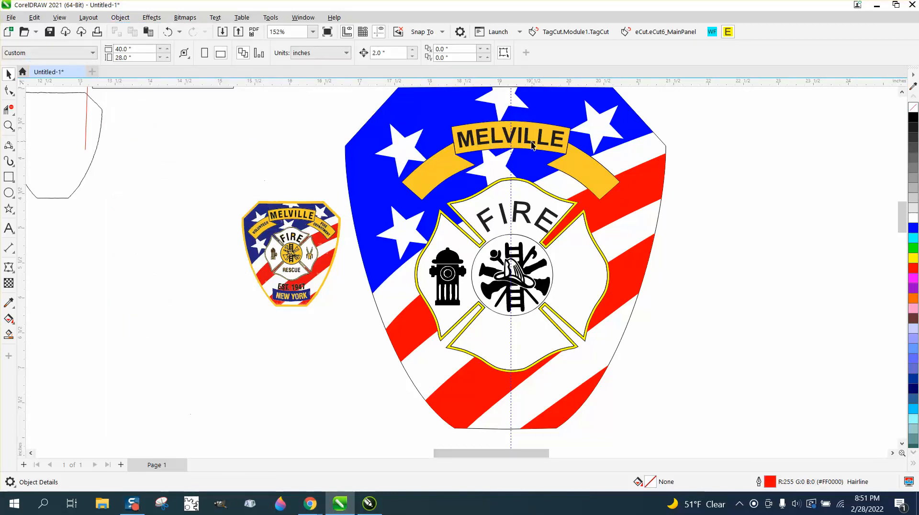
click(533, 143)
drag(532, 142, 814, 143)
Move the invisible, unfilled curve lying over the banner's right end 4 inches to the right.
click(563, 130)
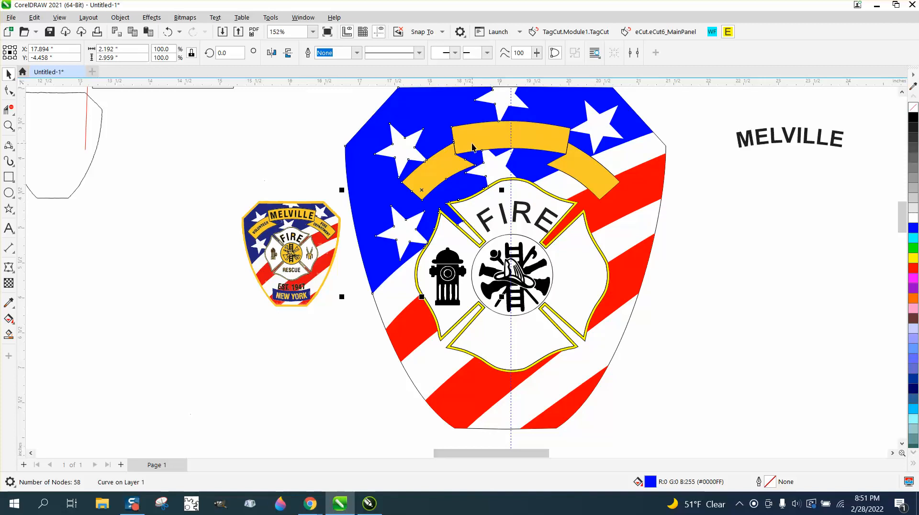
alt+click(473, 143)
scroll(488, 145, down, 2)
click(628, 185)
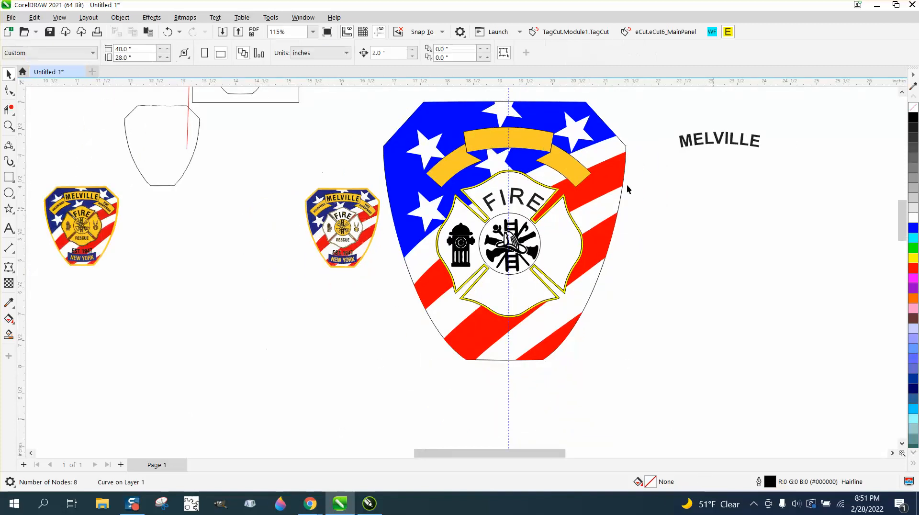
click(575, 176)
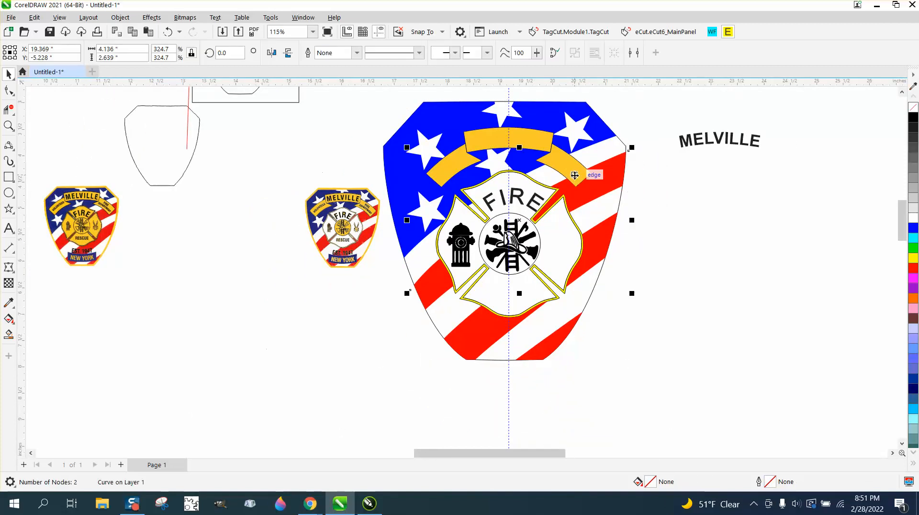
key(Right)
key(Right)
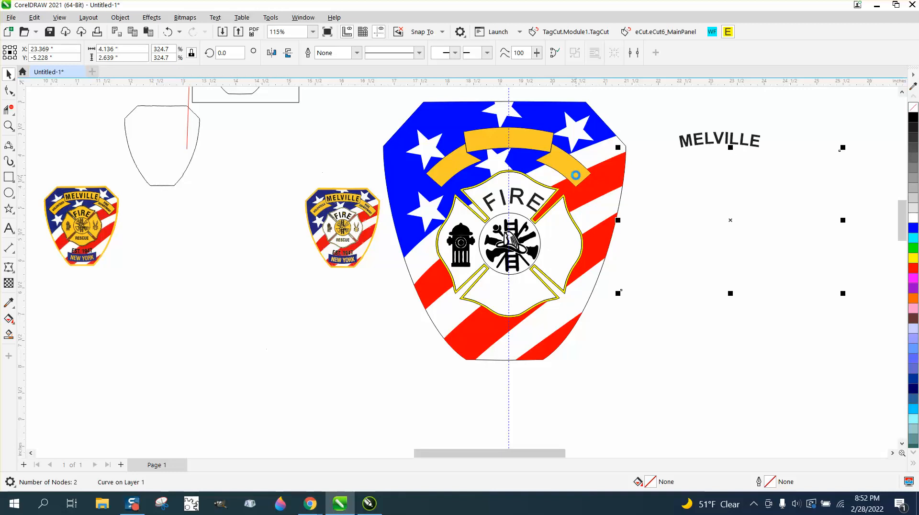
key(Escape)
Move the shield outline 2 inches down and the other invisible curve over the banner 2 inches right.
click(581, 173)
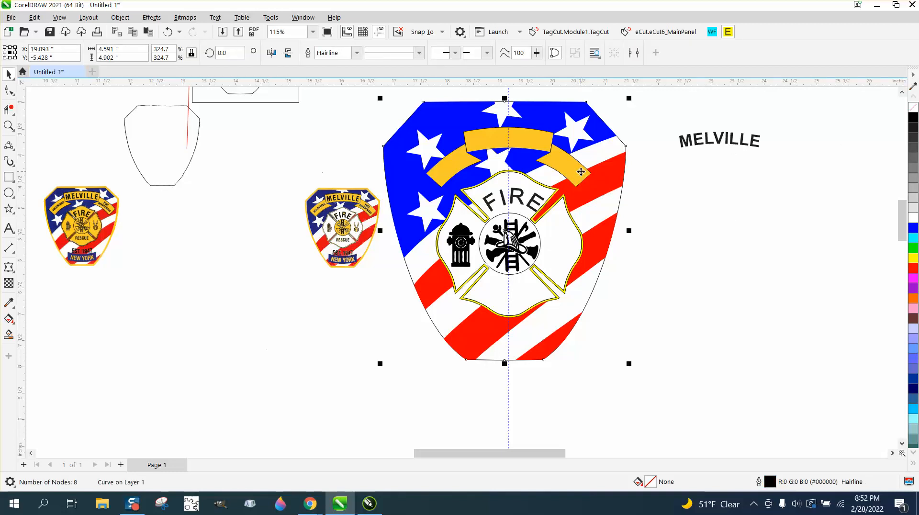
key(Right)
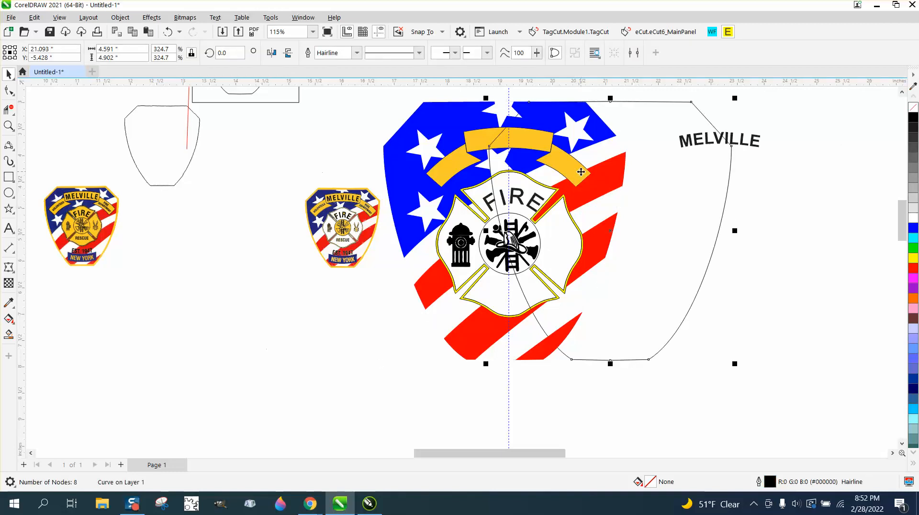
key(Left)
click(581, 172)
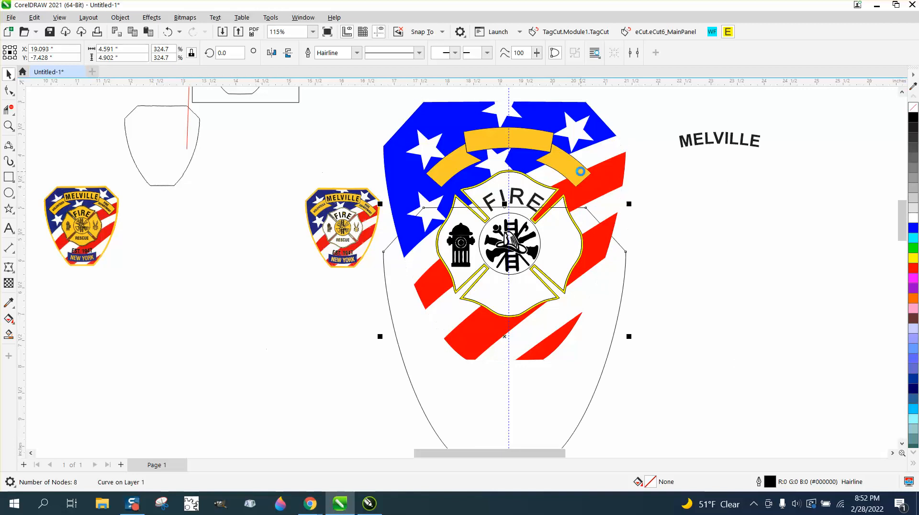
key(Right)
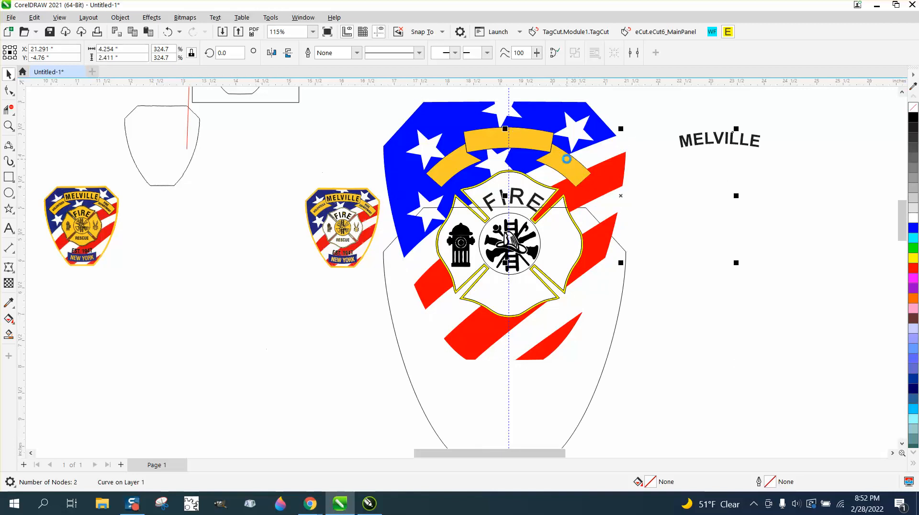
Move the banner's right tail and its center piece 6 inches to the right, away from the shield.
click(572, 162)
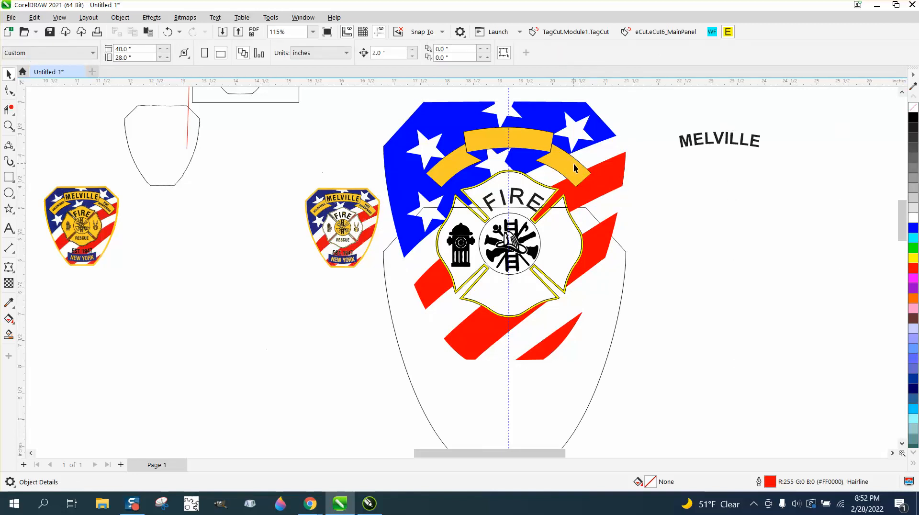
key(Right)
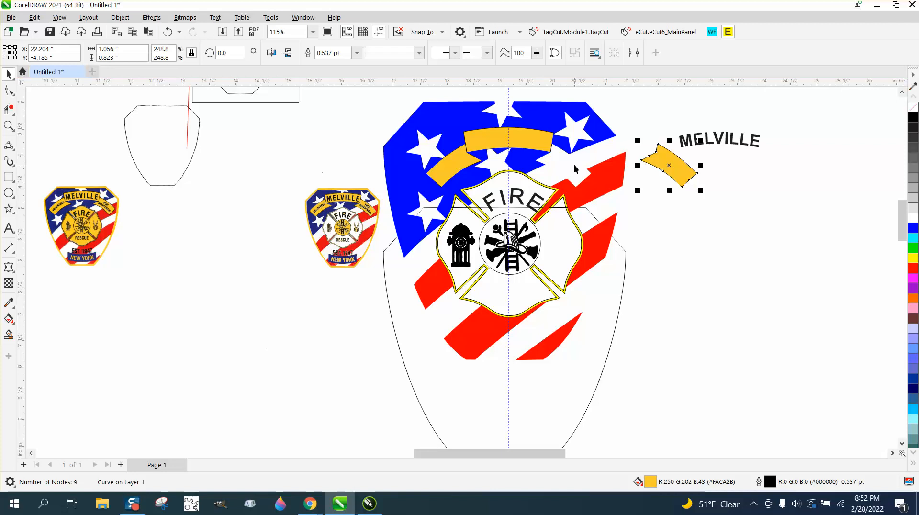
click(541, 149)
key(Right)
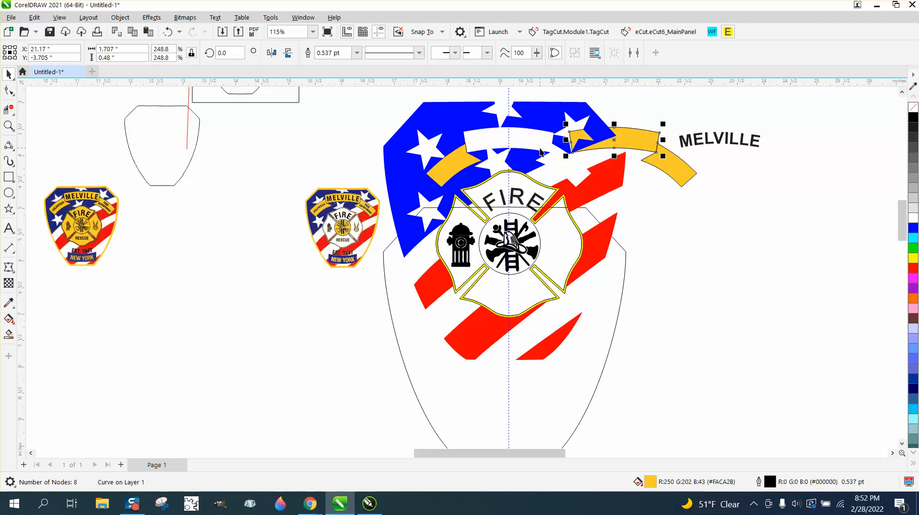
click(659, 164)
key(Right)
key(Right)
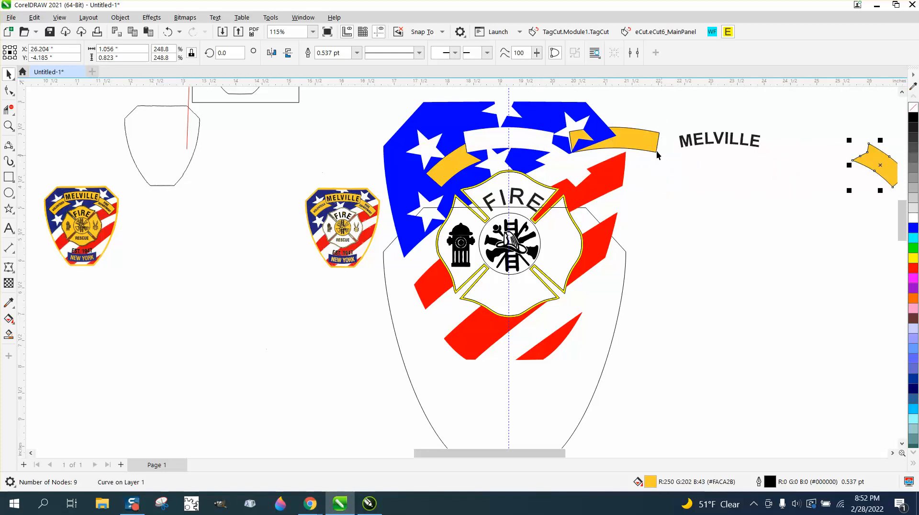
click(649, 145)
key(Right)
key(Right)
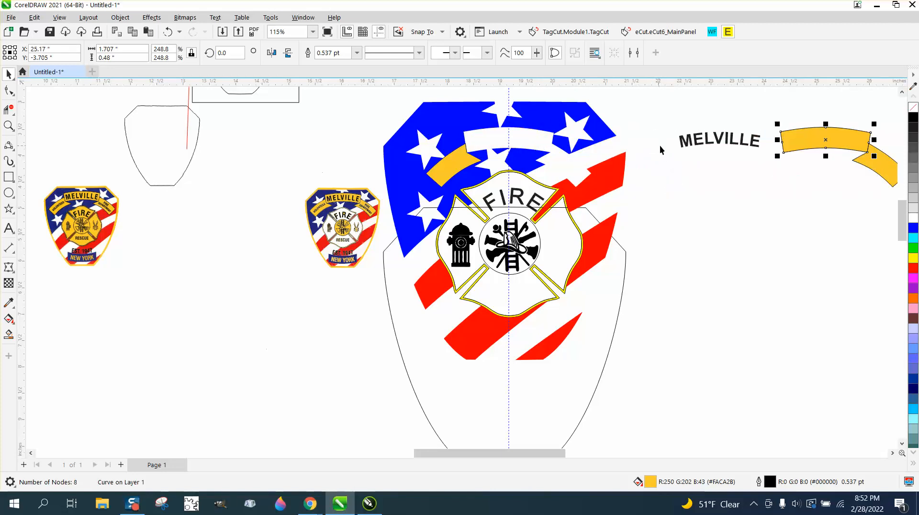
Move the banner's left tail 6 inches to the right to rejoin the other banner pieces.
click(462, 159)
key(Right)
key(Right)
key(Right)
Move the MELVILLE text 4 inches back to the left, onto the flag artwork.
scroll(659, 148, down, 1)
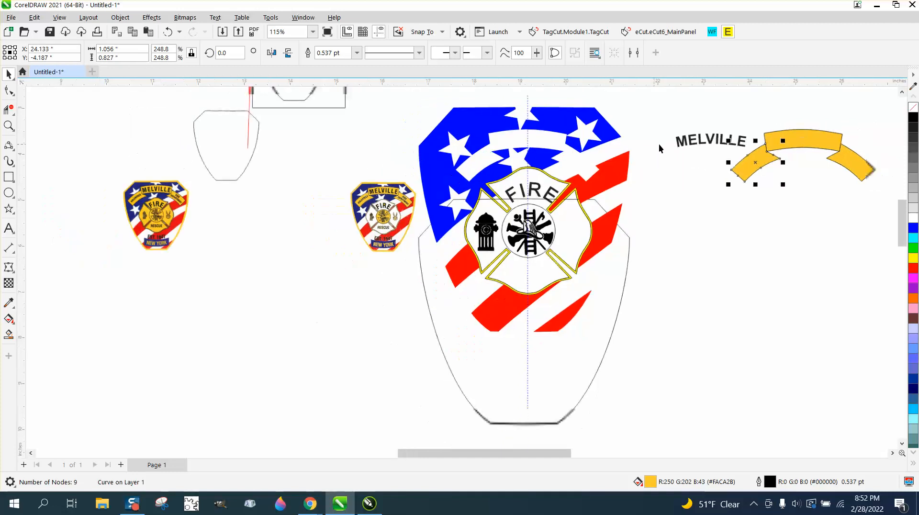
click(704, 144)
key(Left)
key(Left)
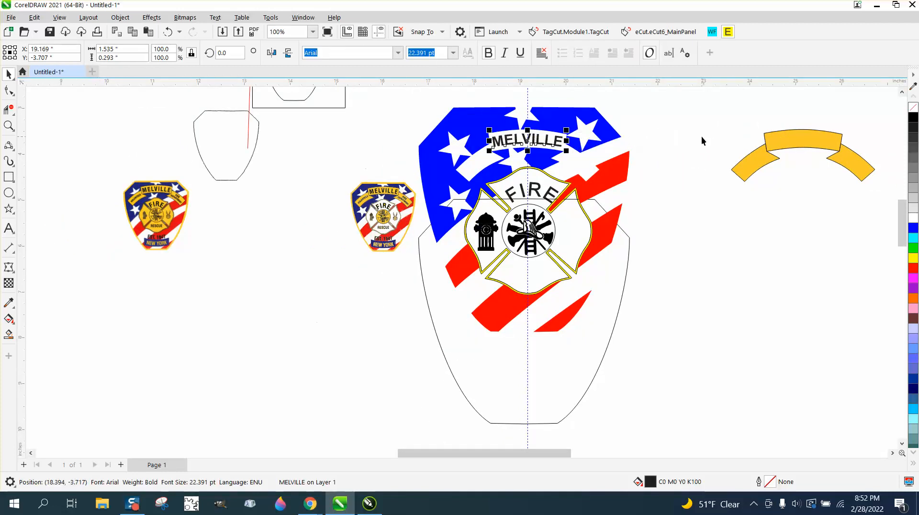
drag(877, 217, 873, 213)
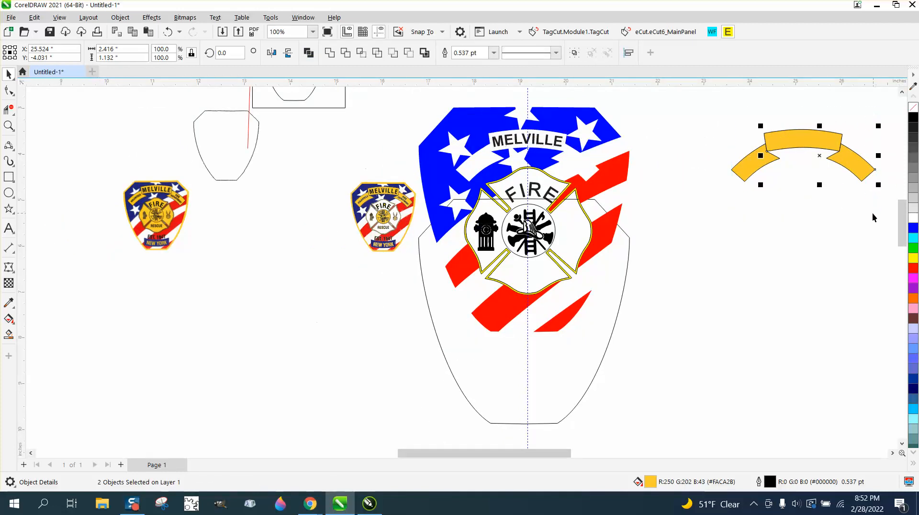
key(F12)
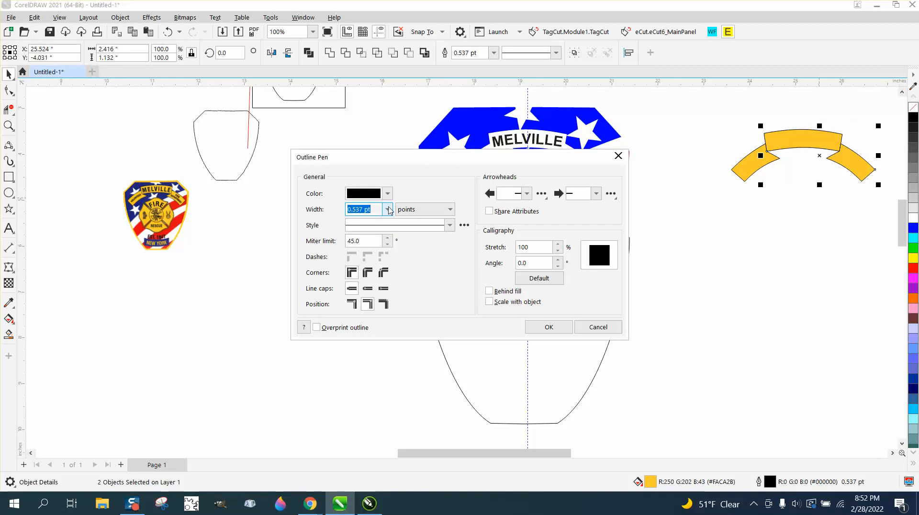
click(387, 209)
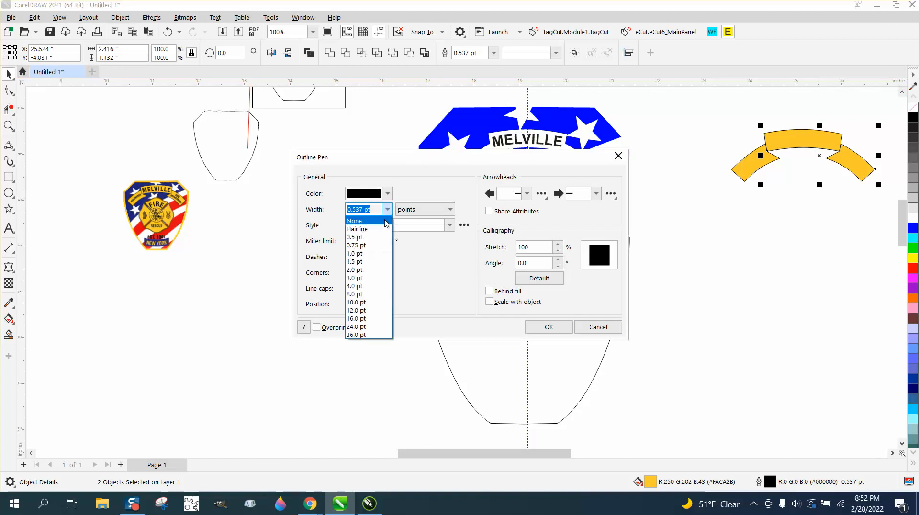
click(360, 271)
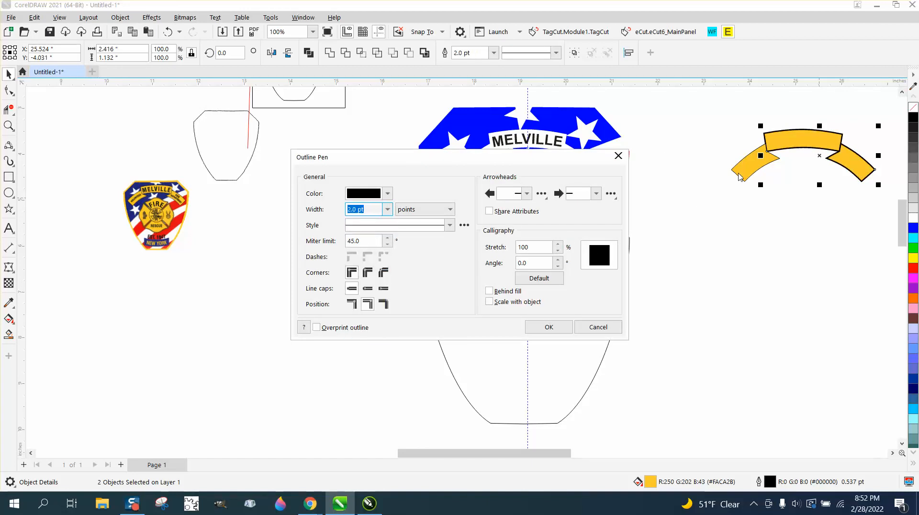
click(598, 327)
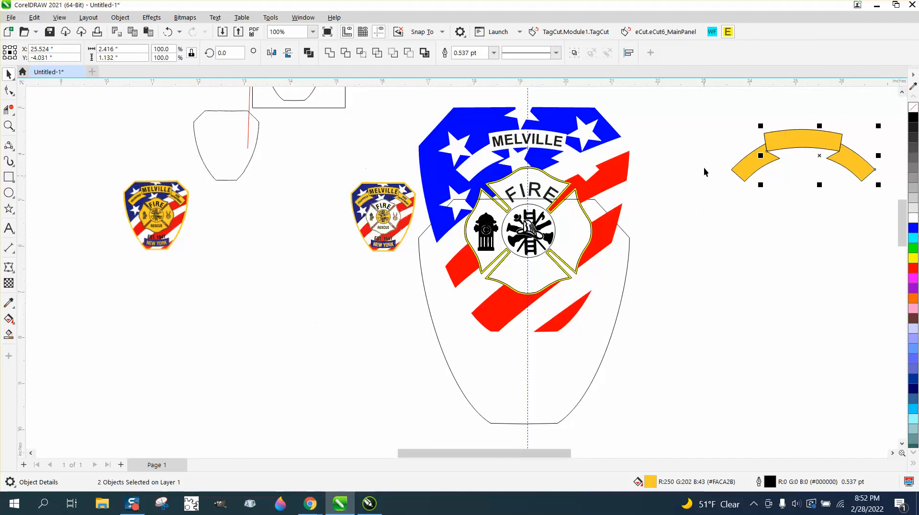
Give all three banner pieces a 2 pt outline that scales with the object.
drag(714, 97, 838, 176)
drag(885, 220, 886, 221)
key(F12)
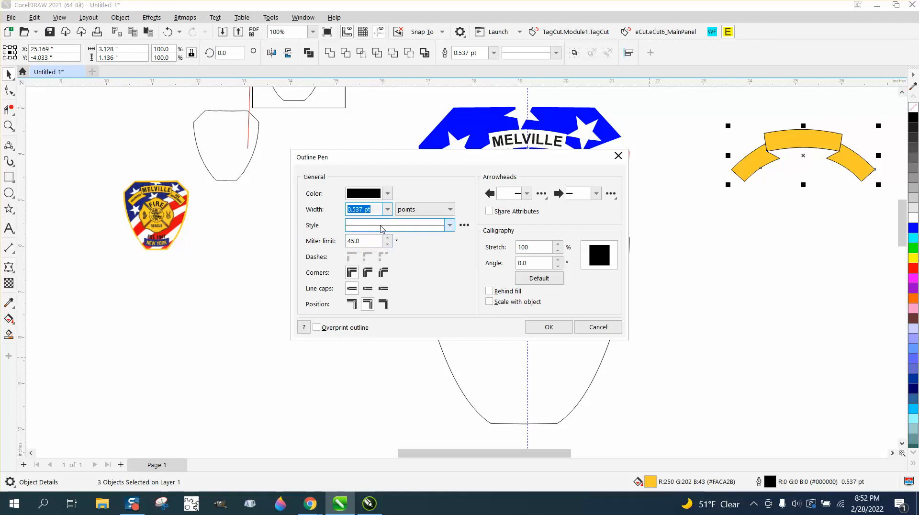
click(388, 209)
click(356, 270)
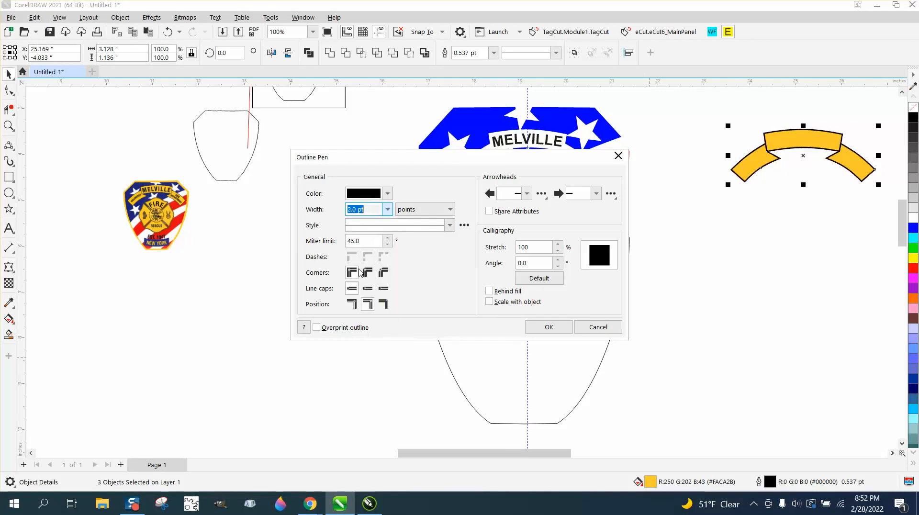
click(489, 301)
click(549, 327)
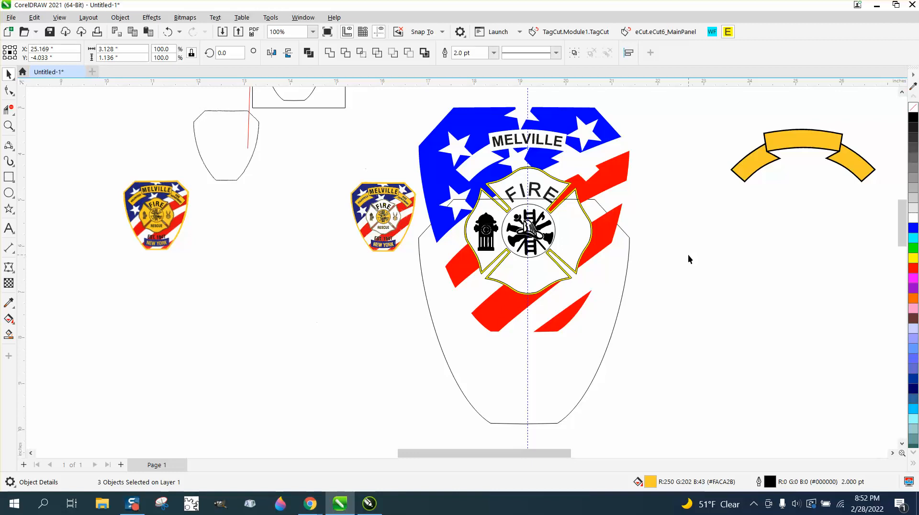
Move the three banner pieces 6 inches to the left, back behind the MELVILLE text on the flag artwork.
drag(721, 120, 878, 215)
key(Left)
key(Left)
key(Left)
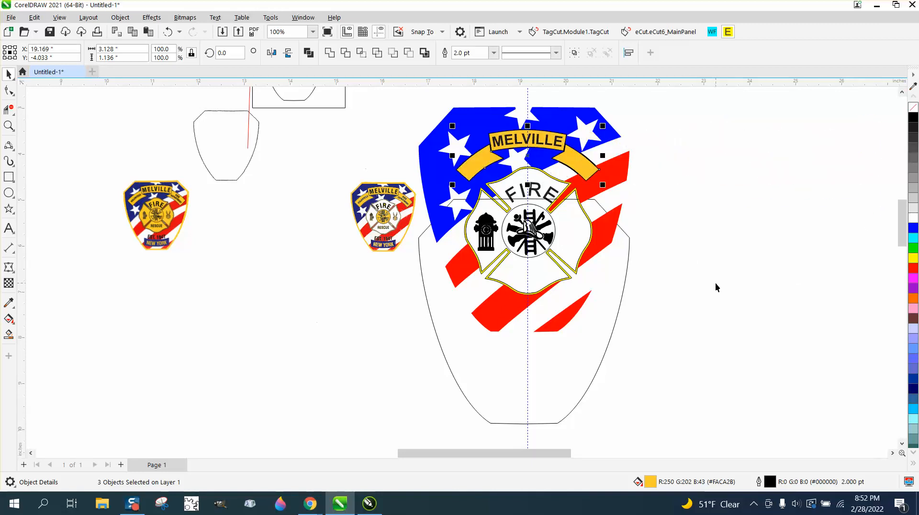
Move the shield outline 2 inches up to frame the flag artwork and set its outline width to 3 pt.
click(624, 277)
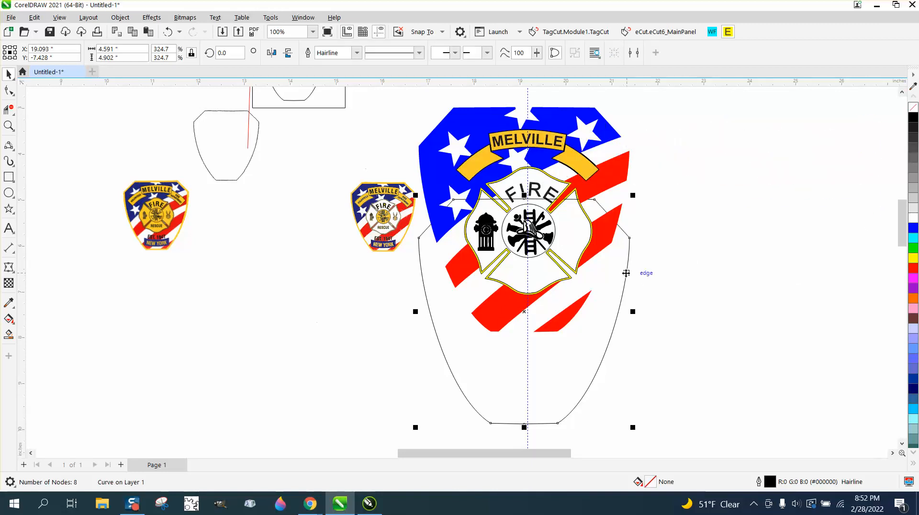
drag(626, 269, 626, 177)
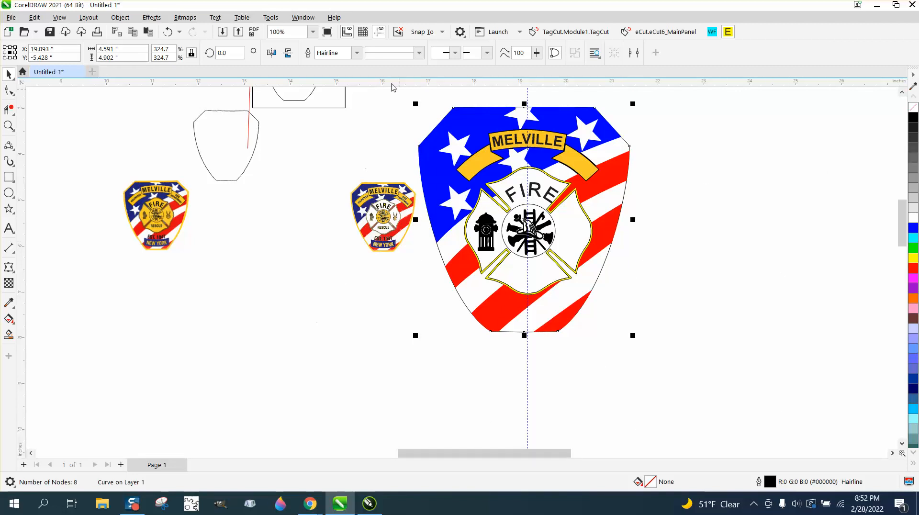
click(357, 53)
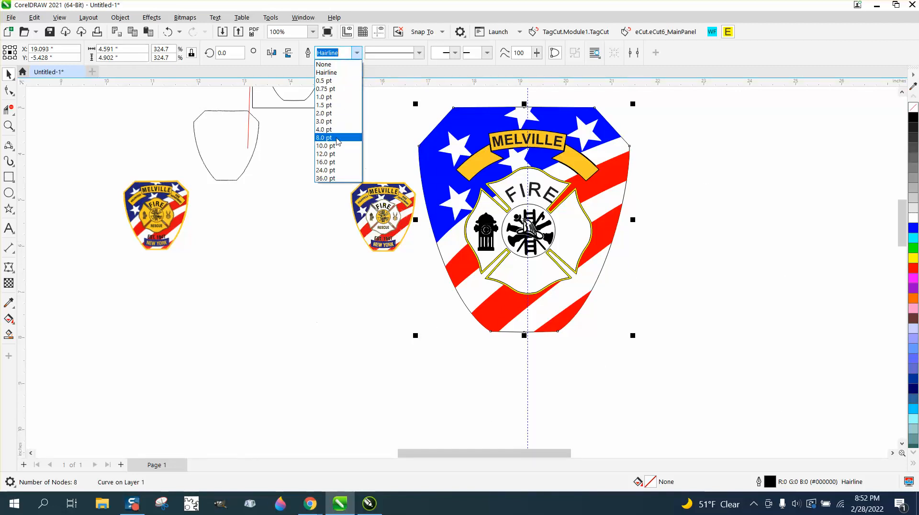
click(332, 121)
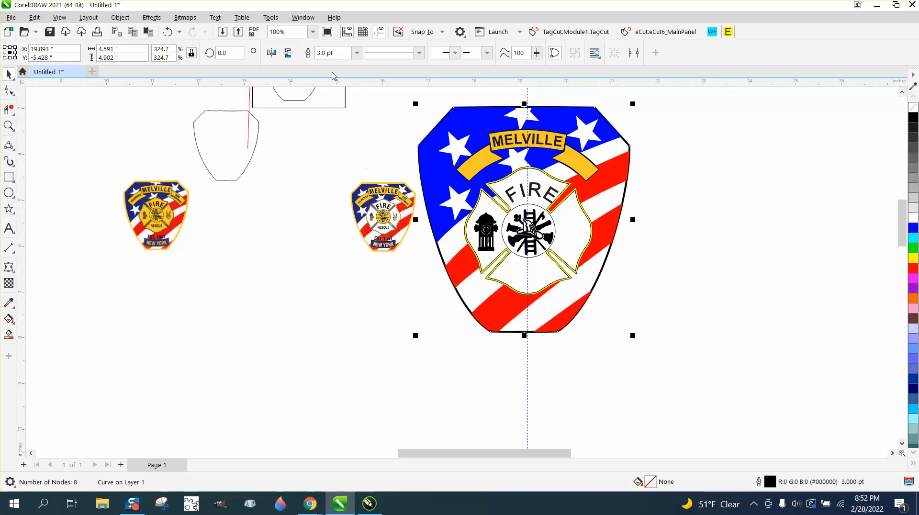
Try an 8 pt width on the shield outline and undo that change.
click(357, 53)
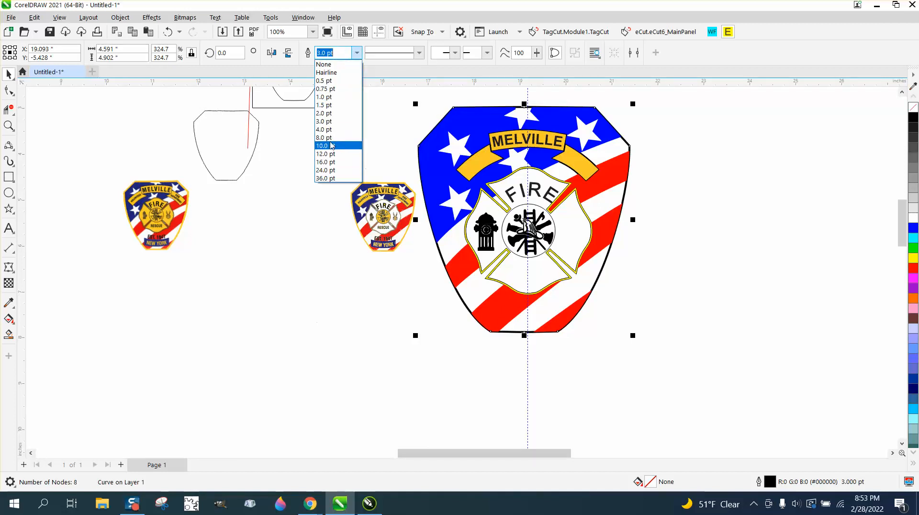
click(330, 138)
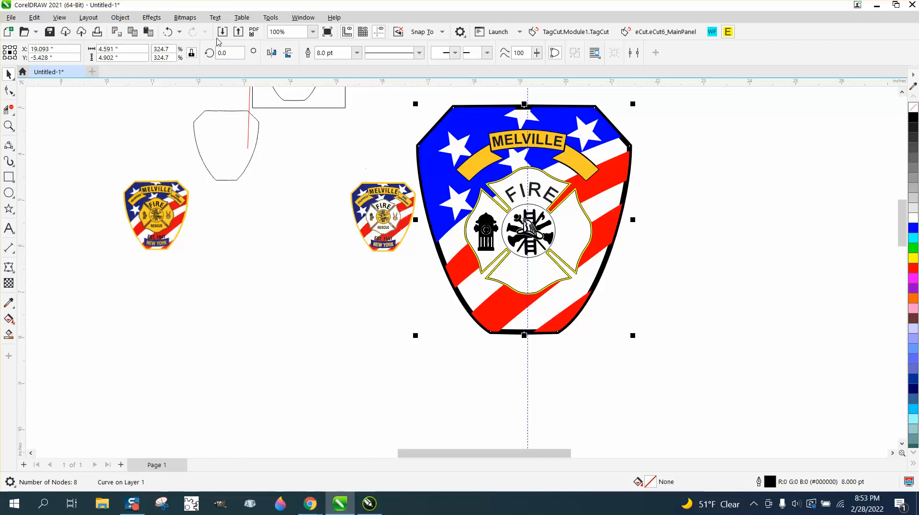
click(168, 32)
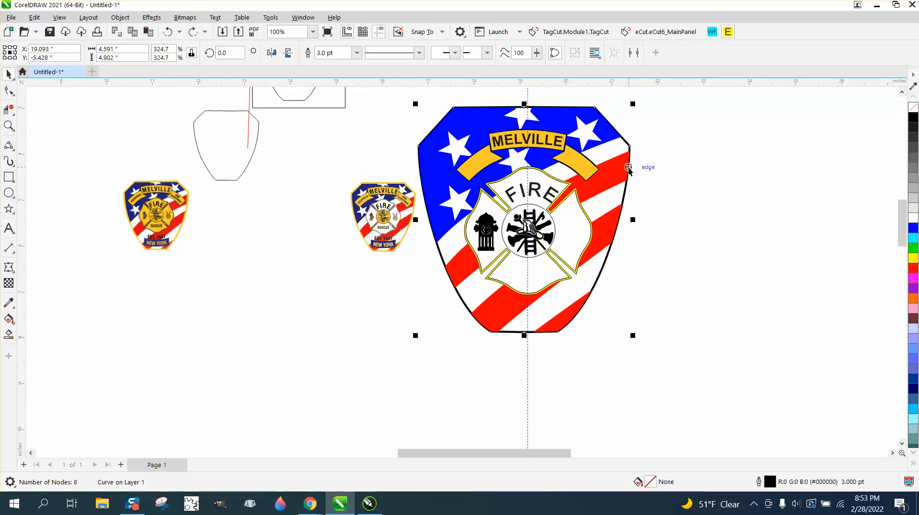
scroll(643, 171, down, 1)
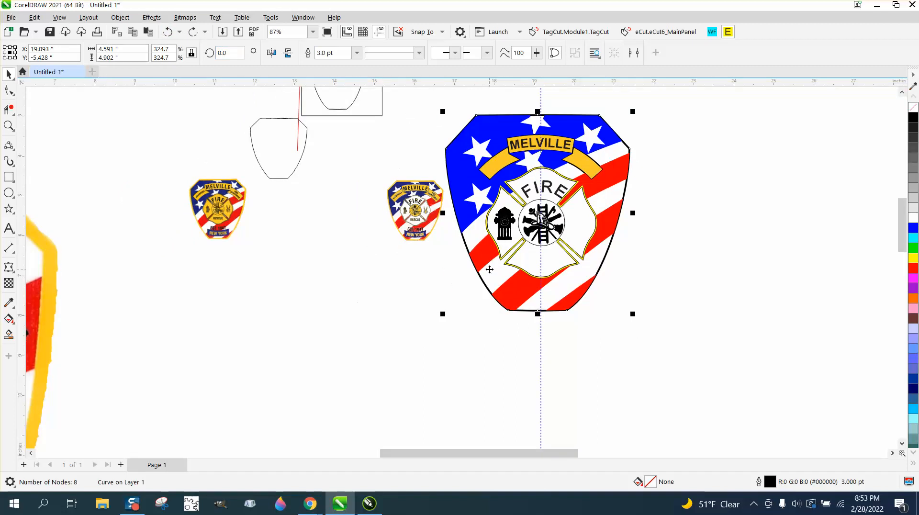